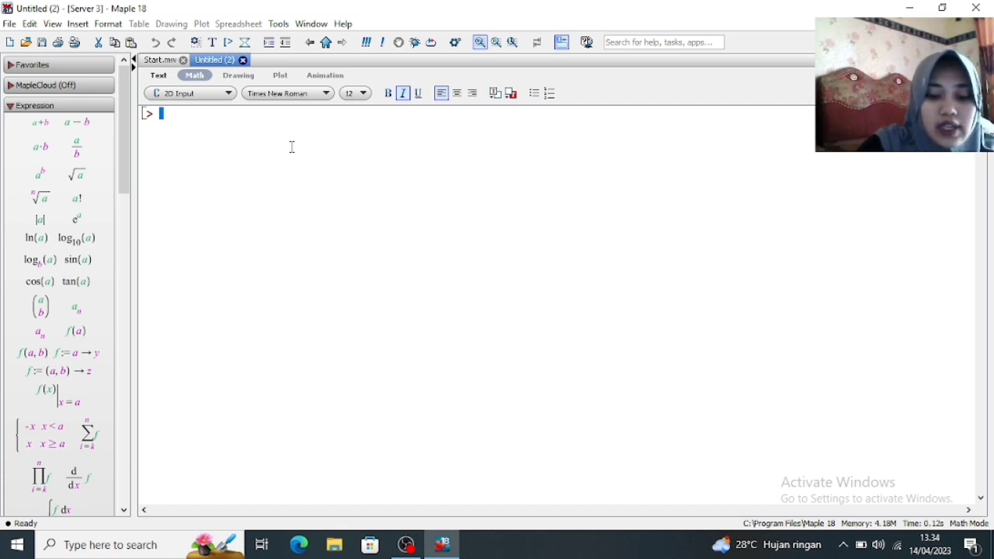
- Enter and evaluate the function addition identity f(x) + g(x) = (f + g)(x) in the empty worksheet
type("f(x) + G(")
key("BackSpace")
key("BackSpace")
type("g")
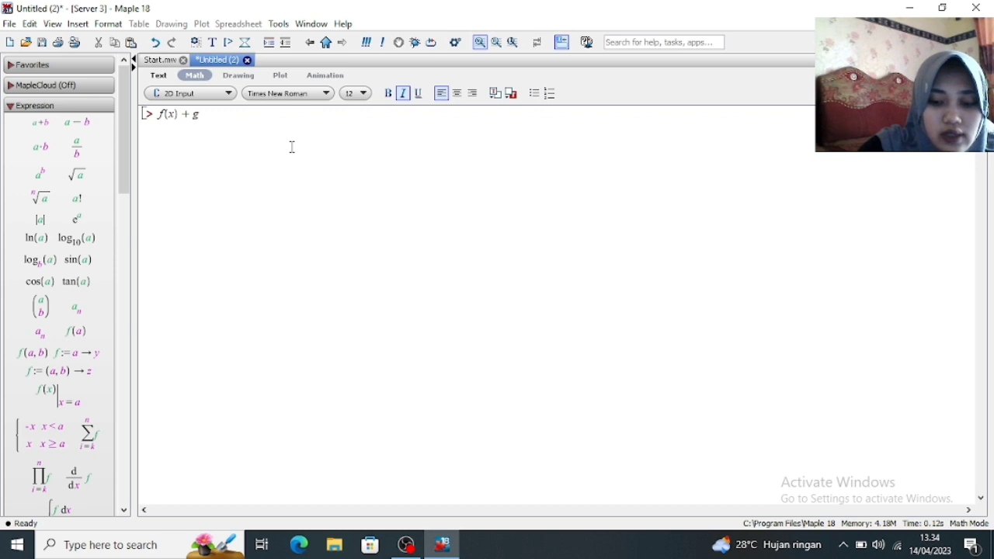
type("(x) ")
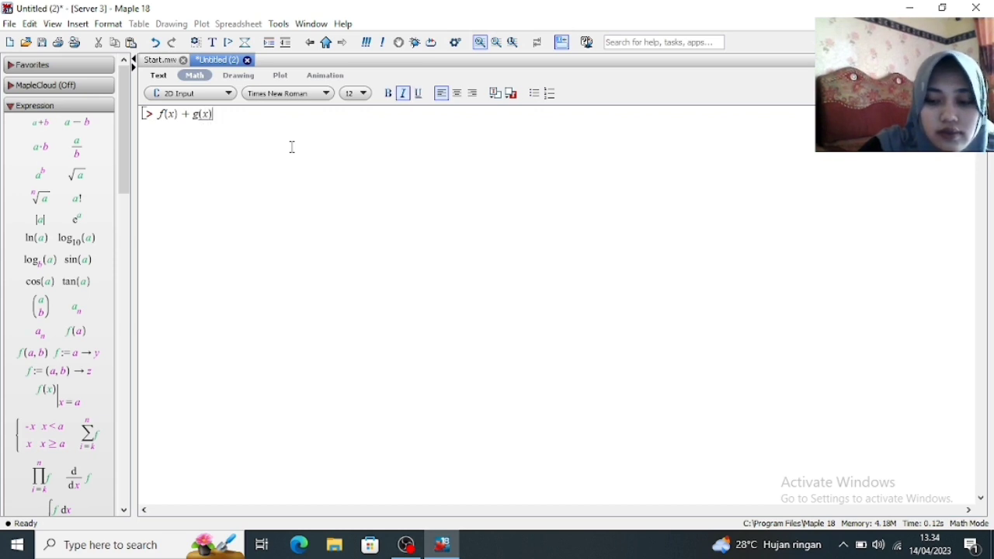
type("= ")
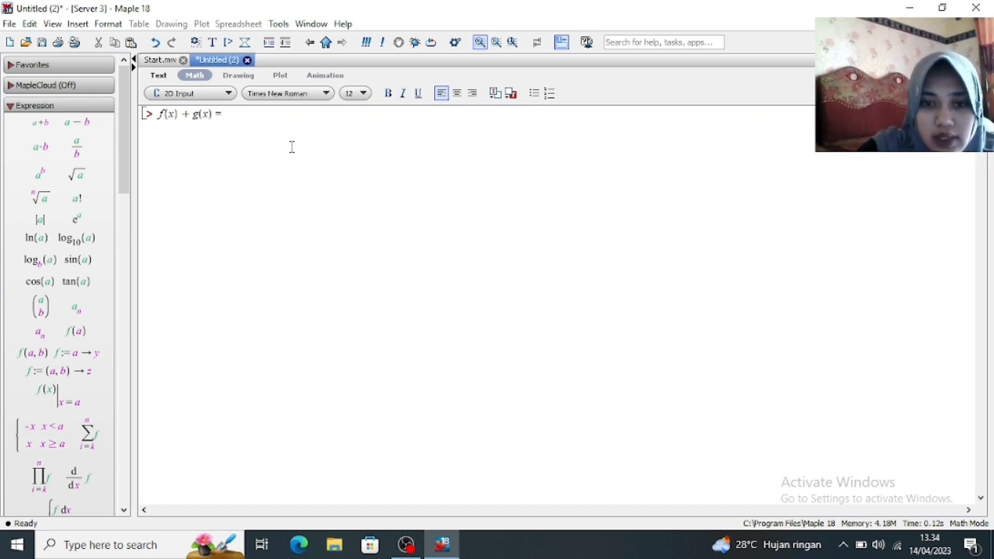
type("(f ")
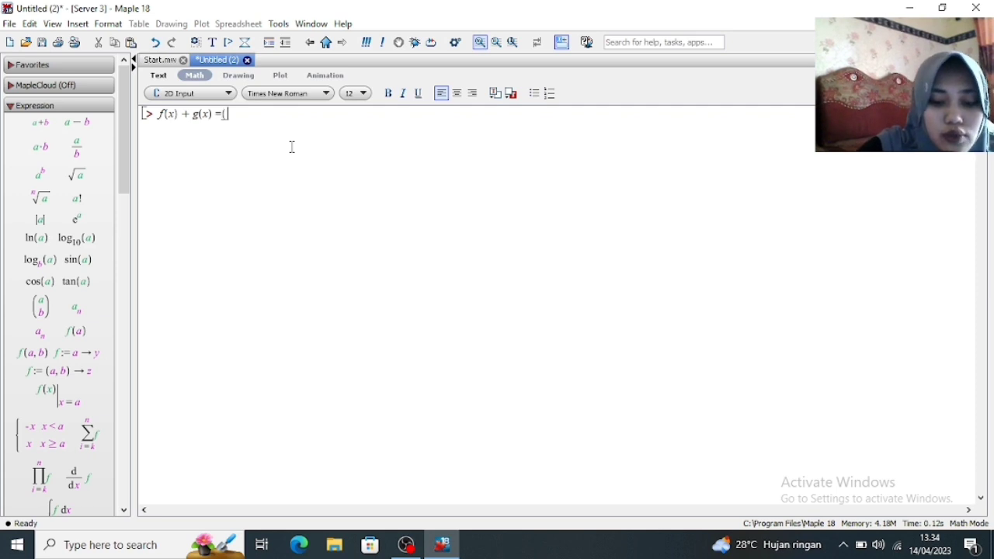
type("+ g")
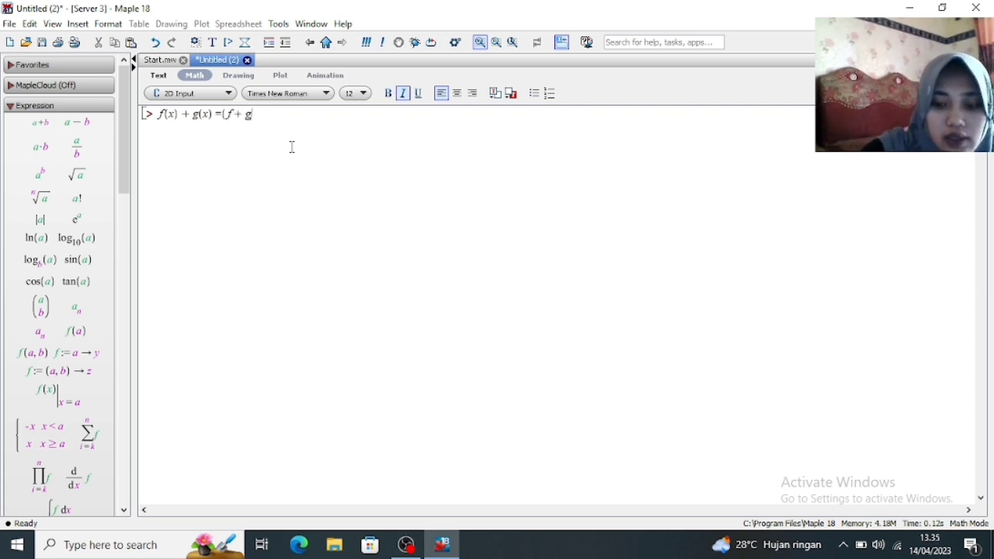
type(")(x")
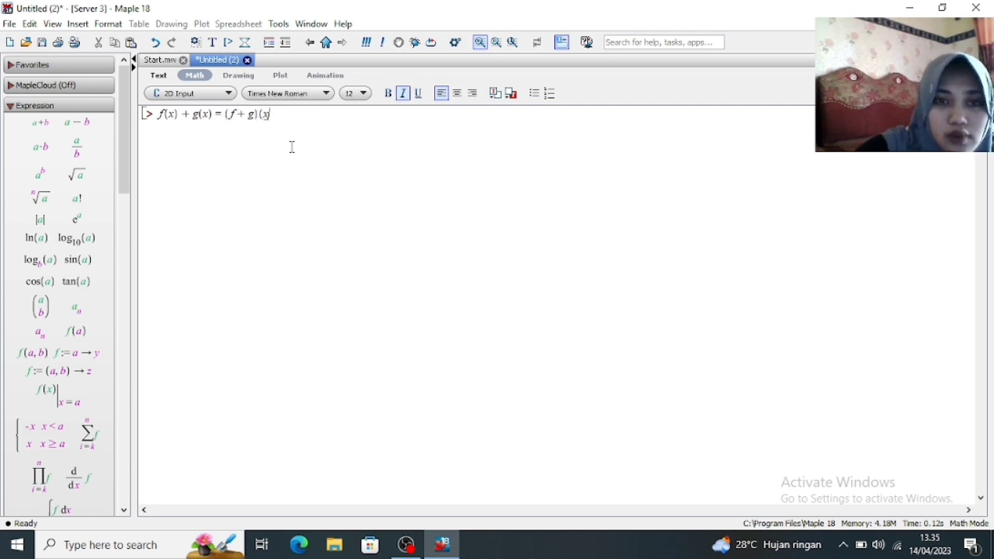
type(")")
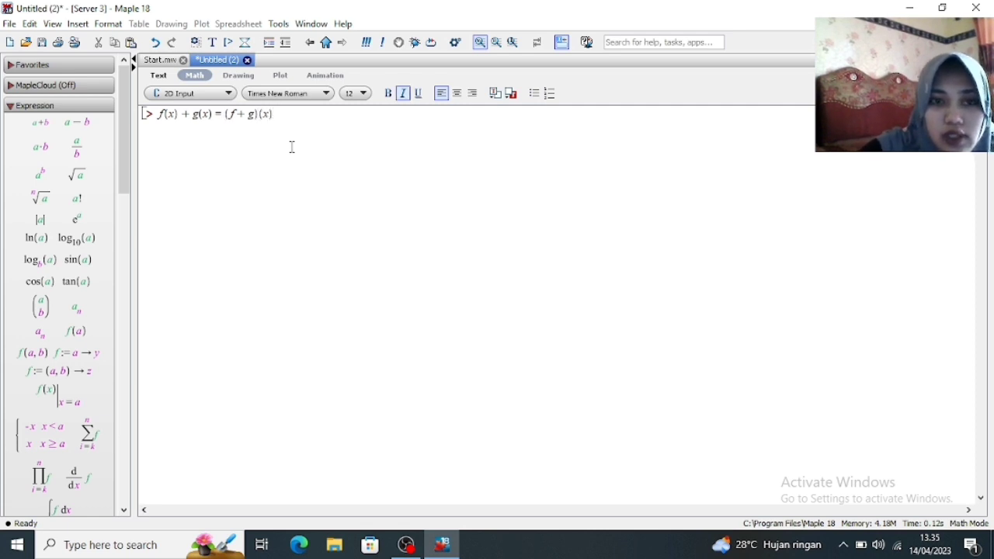
key("Return")
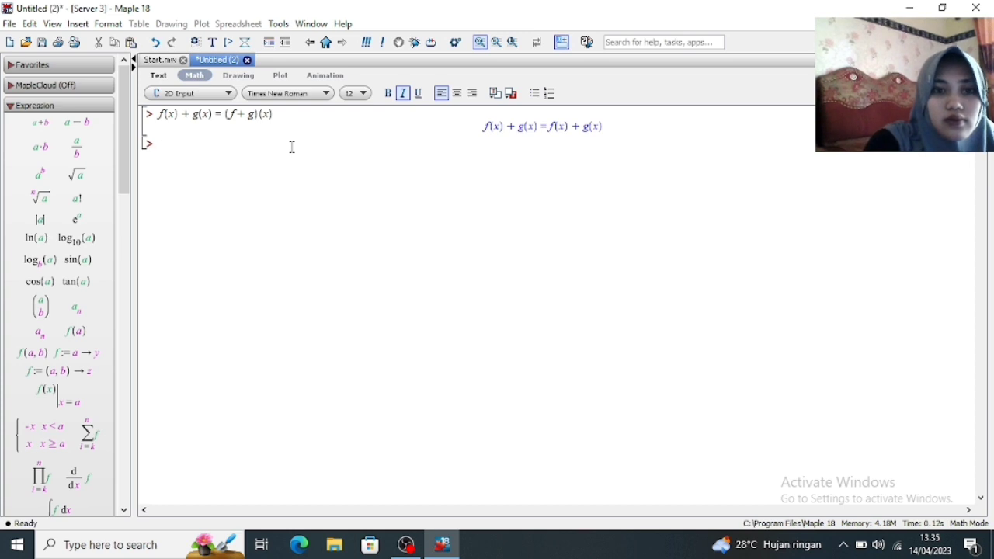
- Copy the whole addition equation into the empty execution group below its result
triple_click(177, 114)
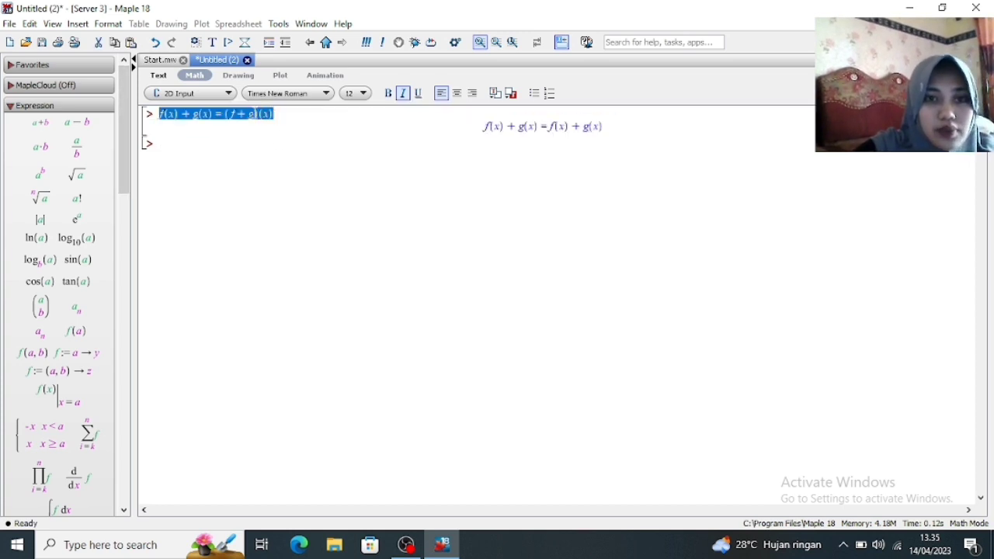
right_click(253, 113)
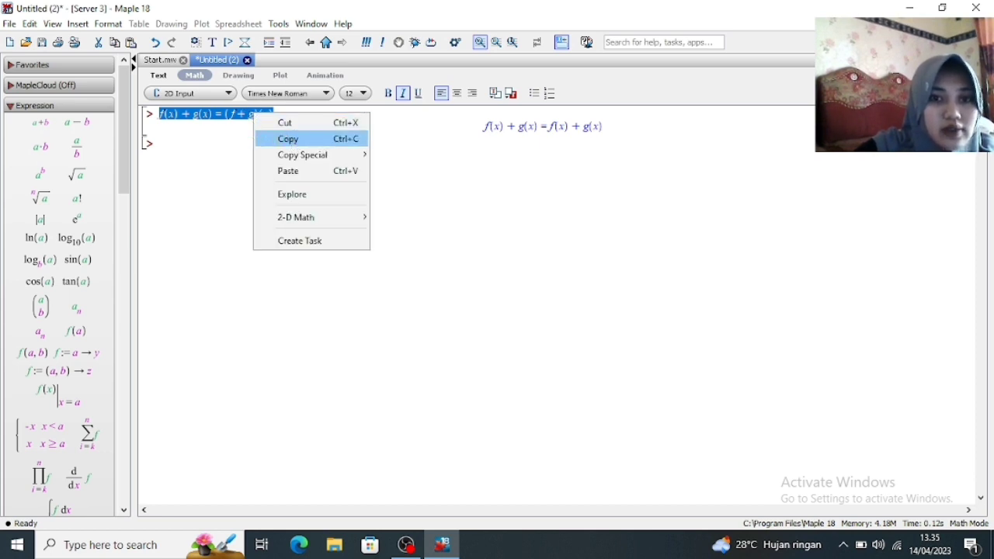
left_click(287, 139)
right_click(177, 145)
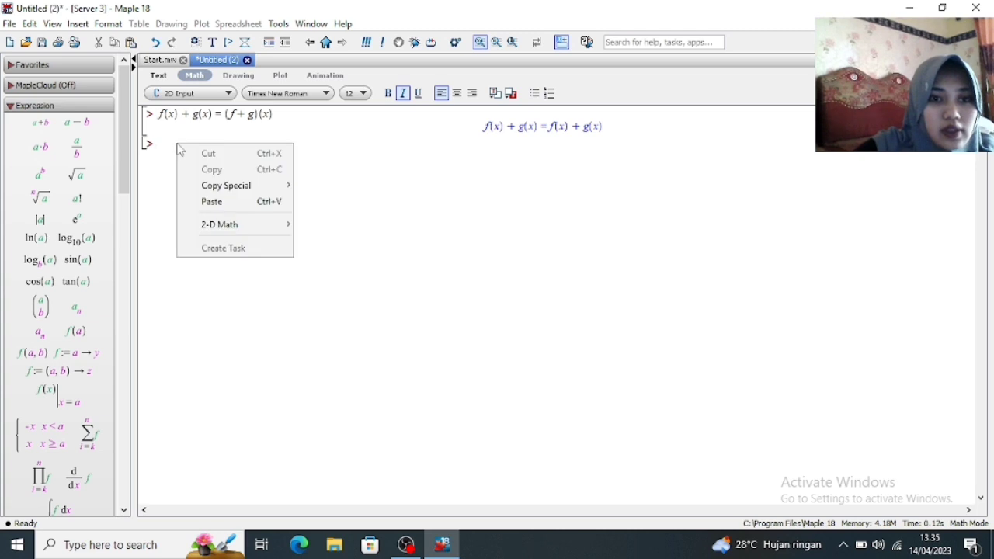
left_click(217, 201)
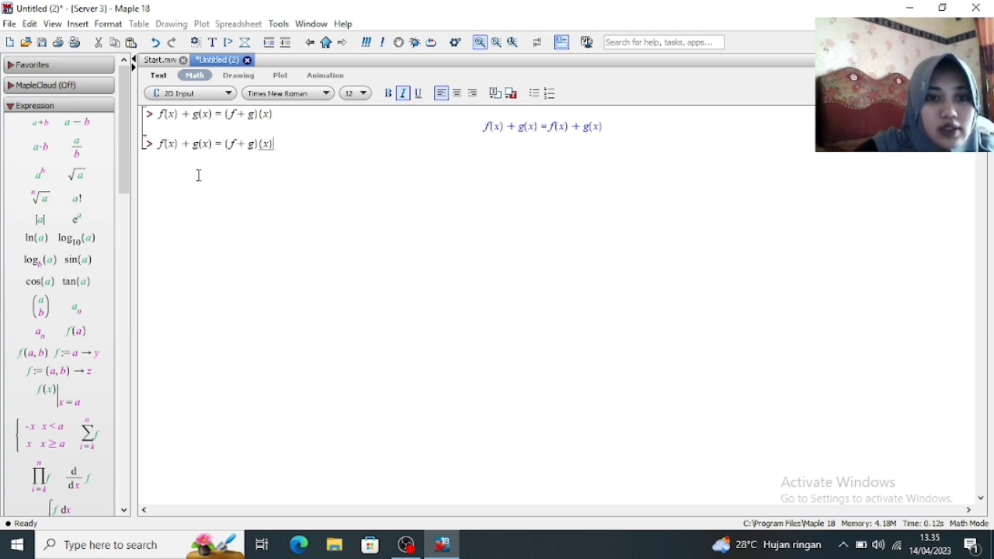
- Replace both plus signs in the copied equation with minus to read f(x) - g(x) = (f - g)(x), and evaluate it
left_click(189, 147)
key("BackSpace")
type("-")
left_click(240, 144)
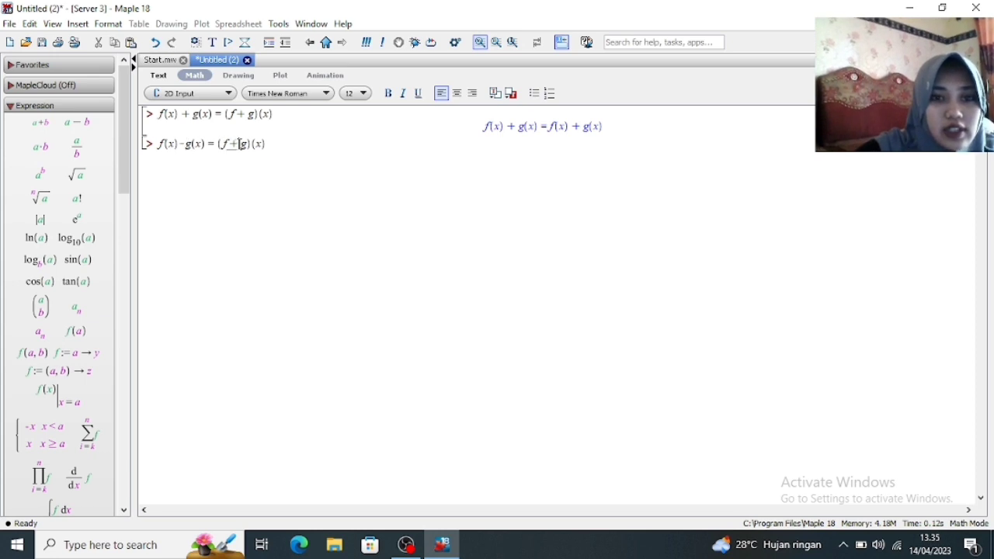
key("BackSpace")
type("-")
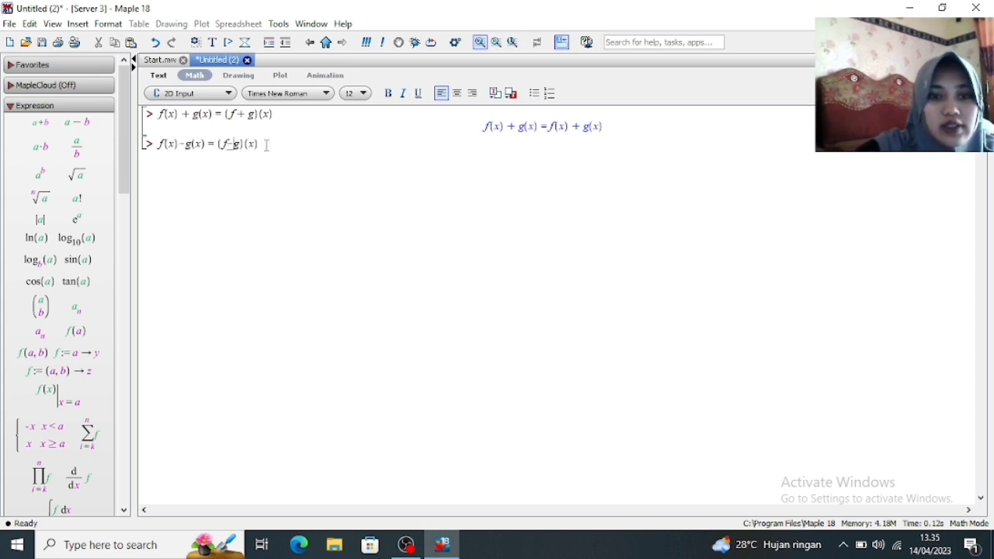
key("Return")
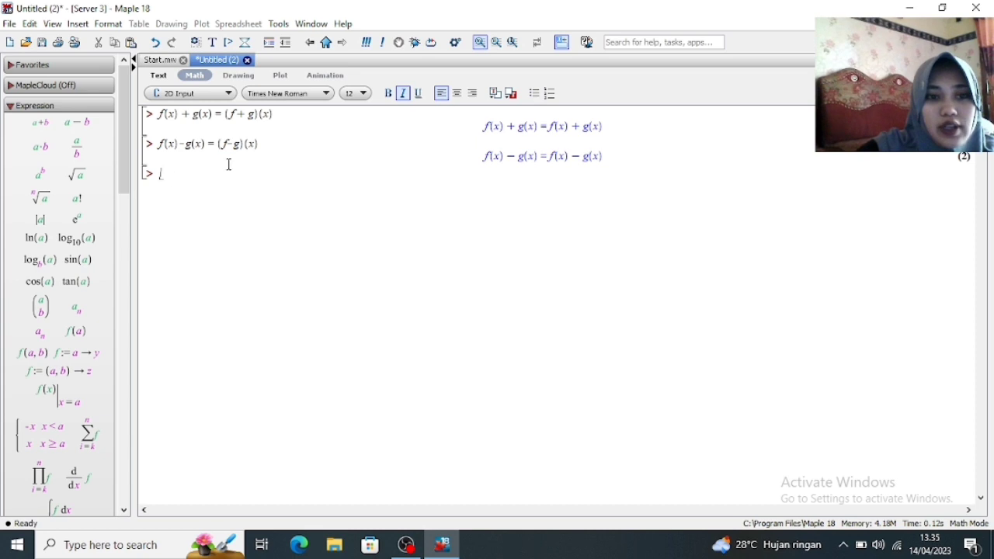
- Paste the addition equation at the new prompt, change both plus signs to multiplication for f(x)·g(x) = (f·g)(x), and evaluate it
right_click(168, 171)
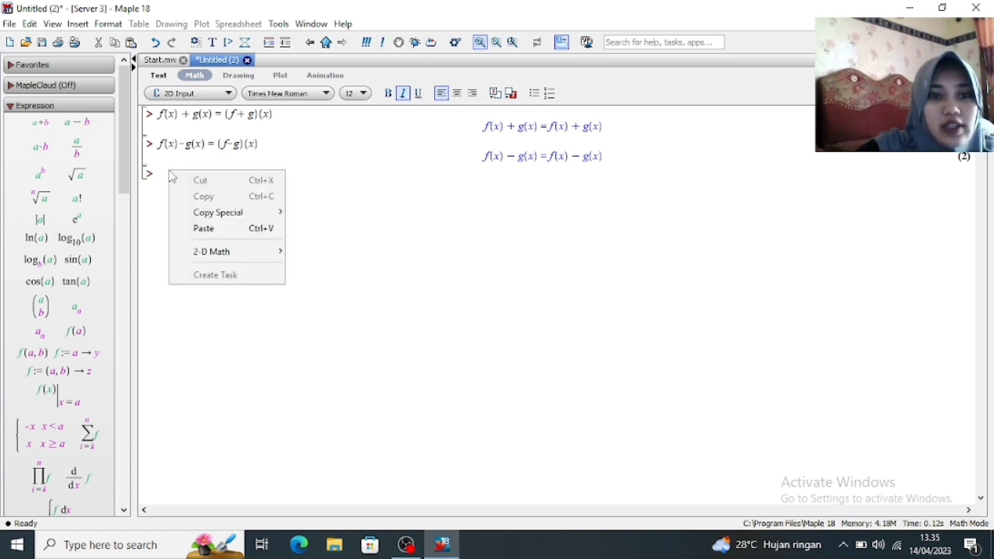
left_click(204, 228)
left_click(190, 174)
key("BackSpace")
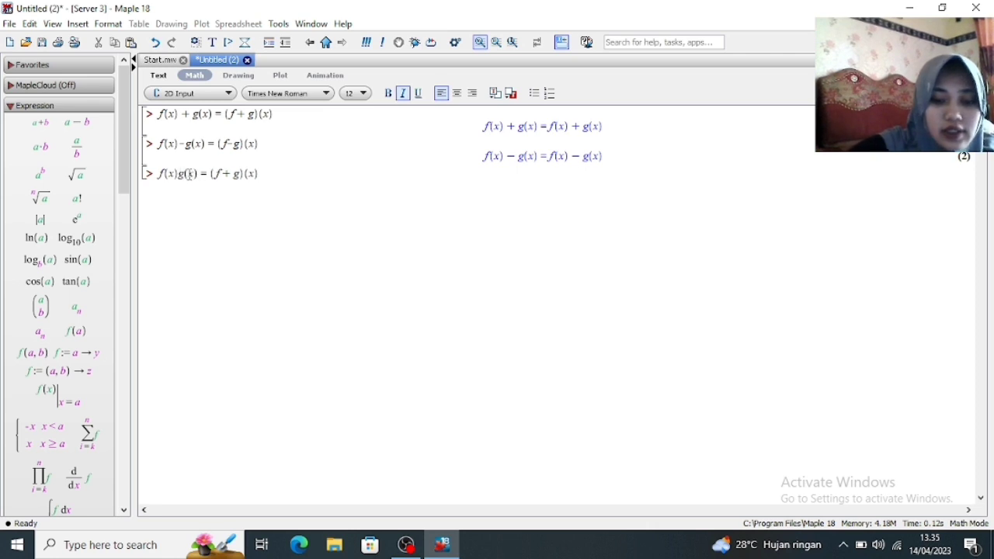
type("*")
left_click(233, 174)
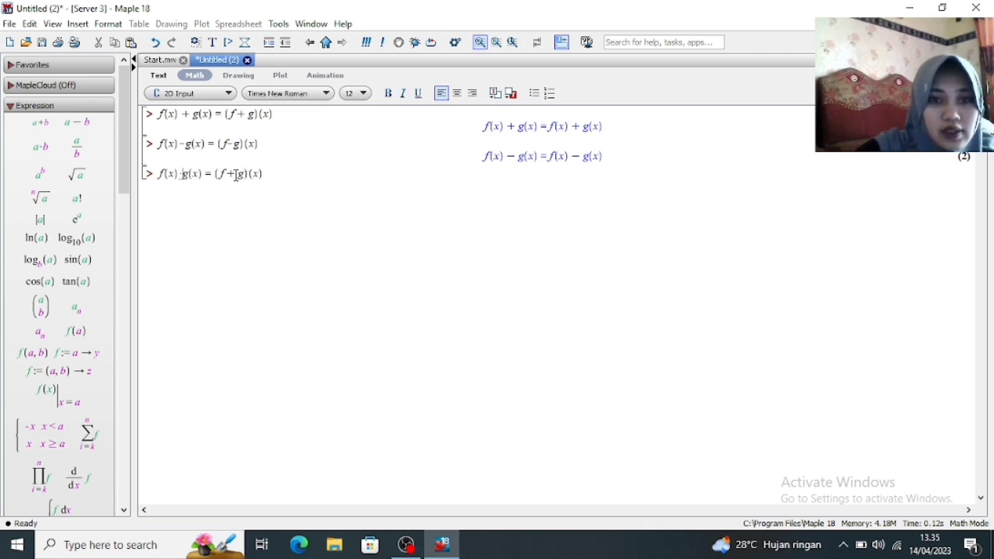
key("BackSpace")
type("*")
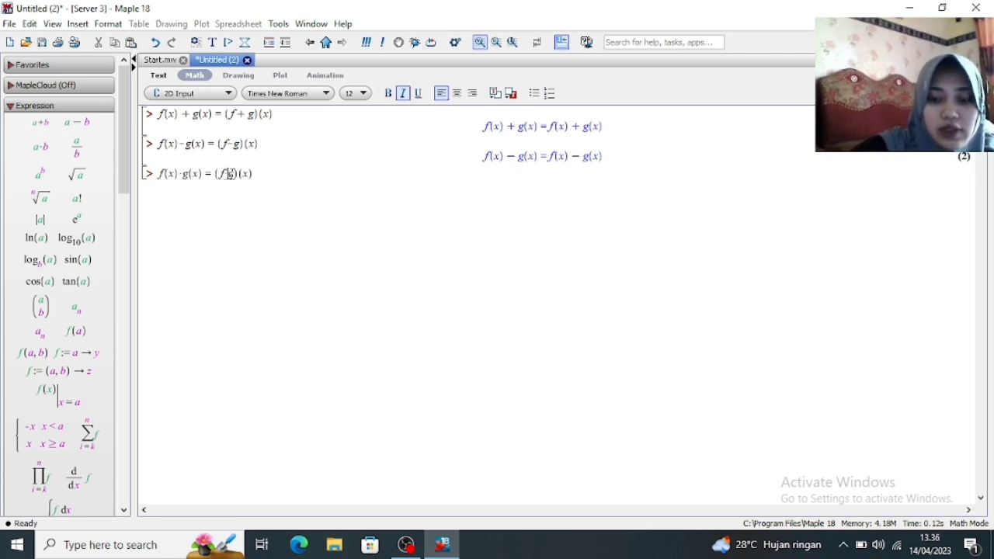
key("Return")
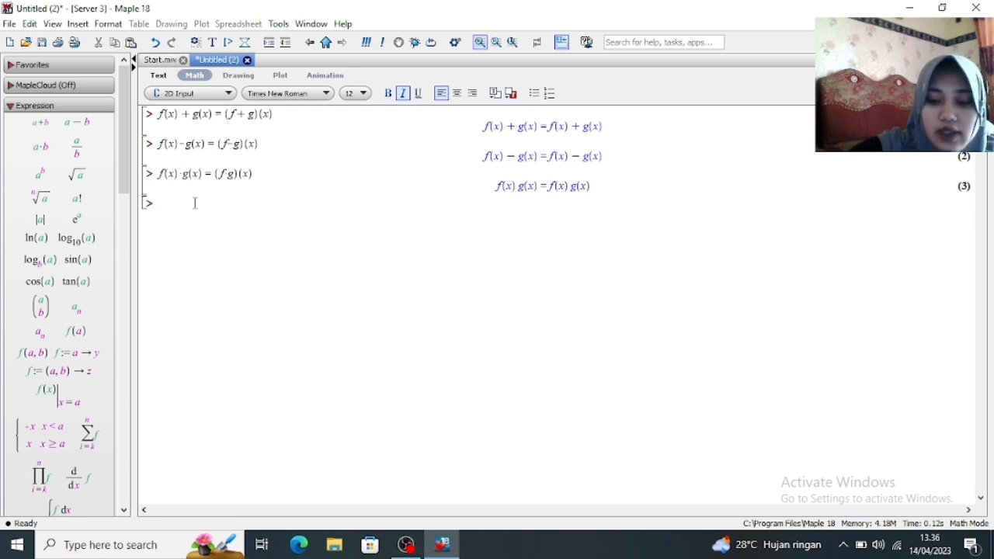
- Enter the fraction f(x)/g(x) at the new prompt as the first side of the division identity
type("f")
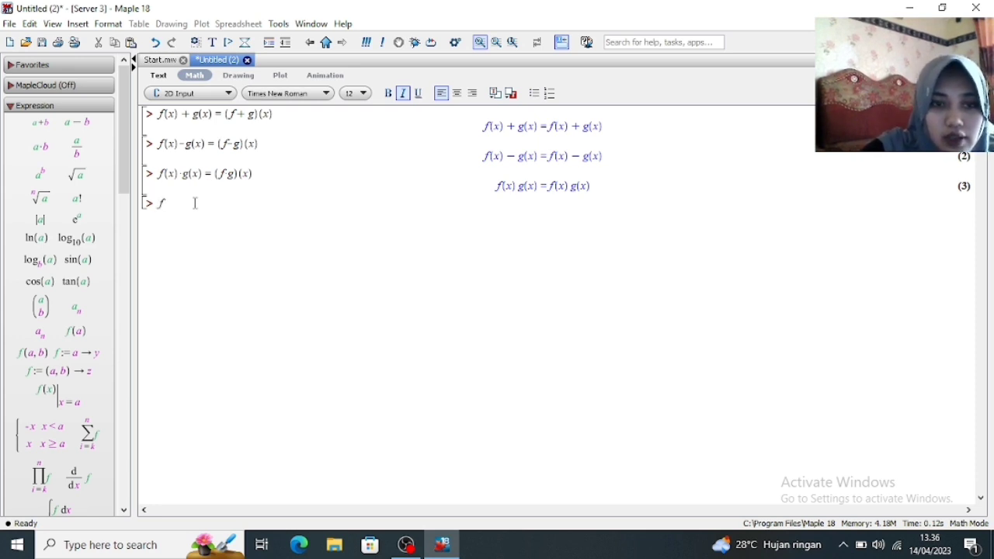
type("(x)")
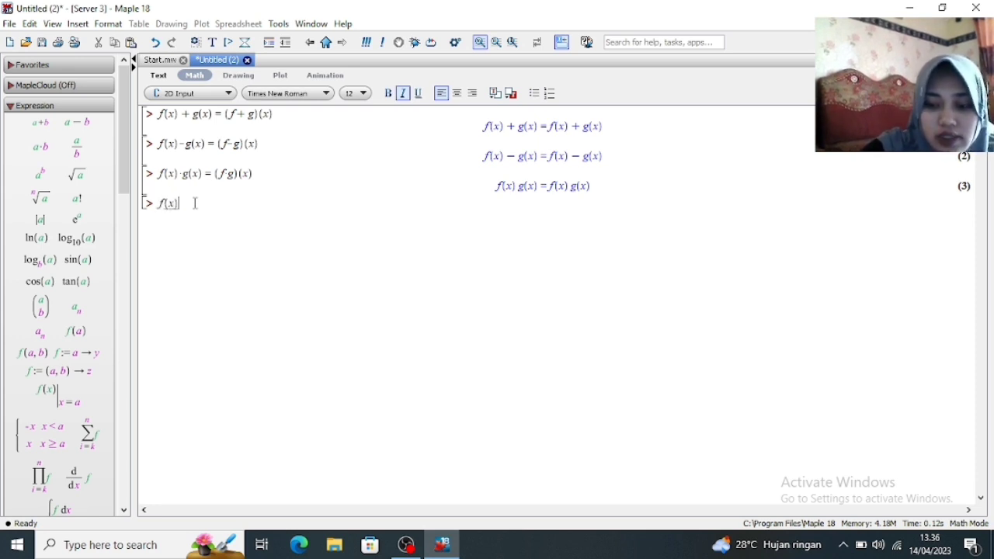
type("/g(")
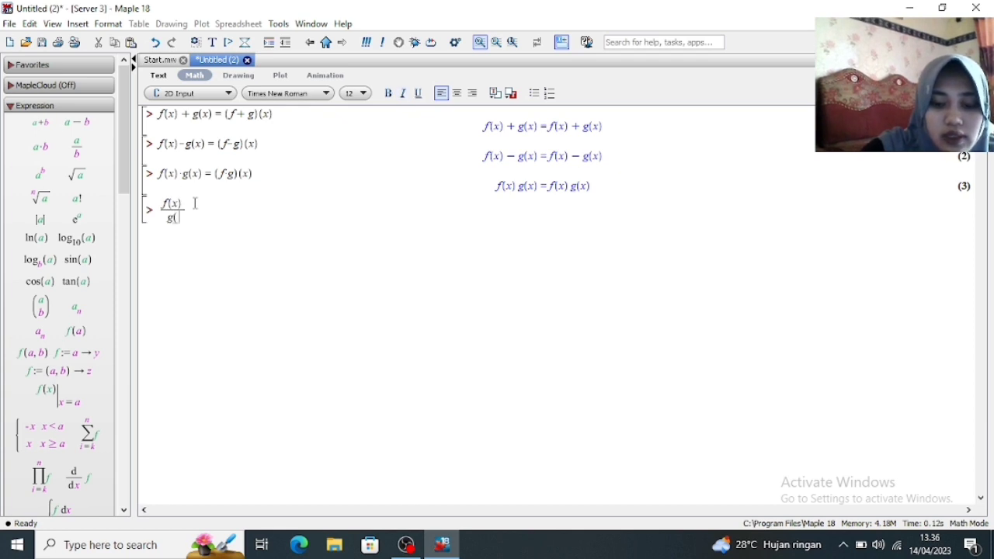
type("x) ")
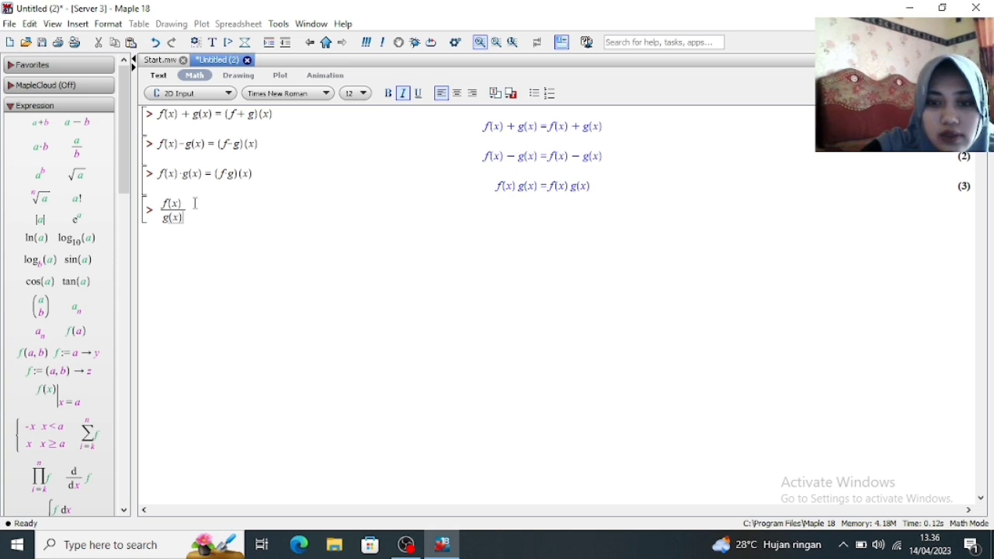
type("=")
key("BackSpace")
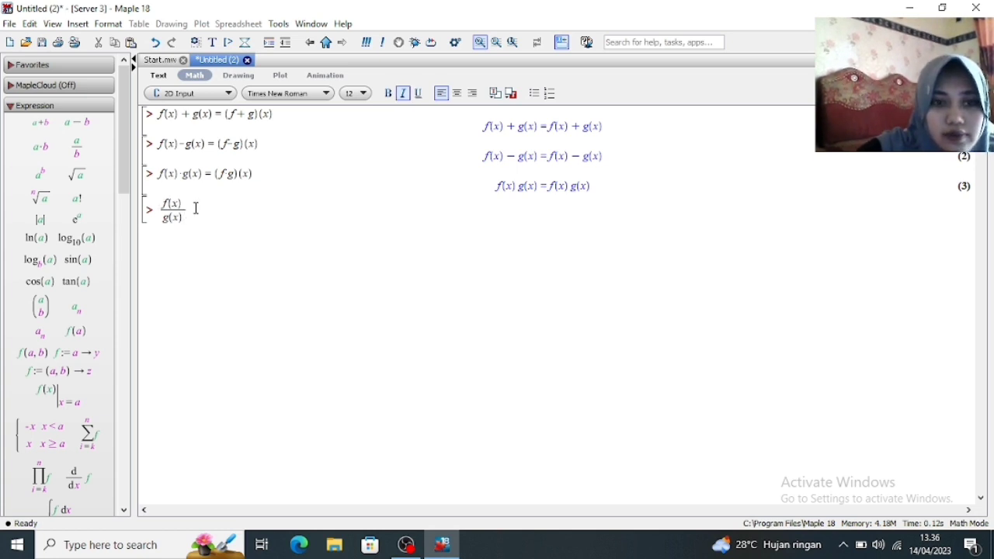
- Complete the division identity after the f(x)/g(x) fraction with = (f/g)(x), and evaluate it
key("Right")
type("= (")
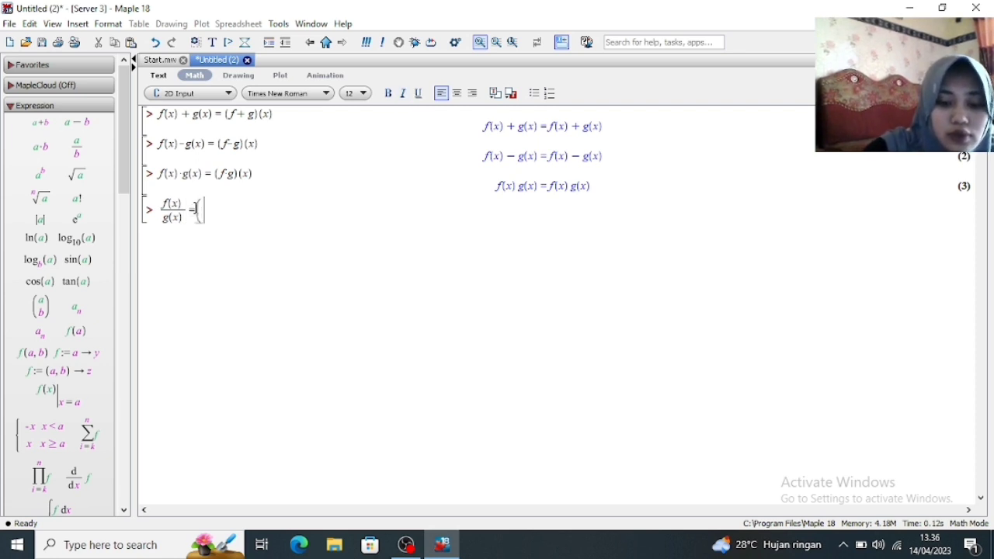
type("f")
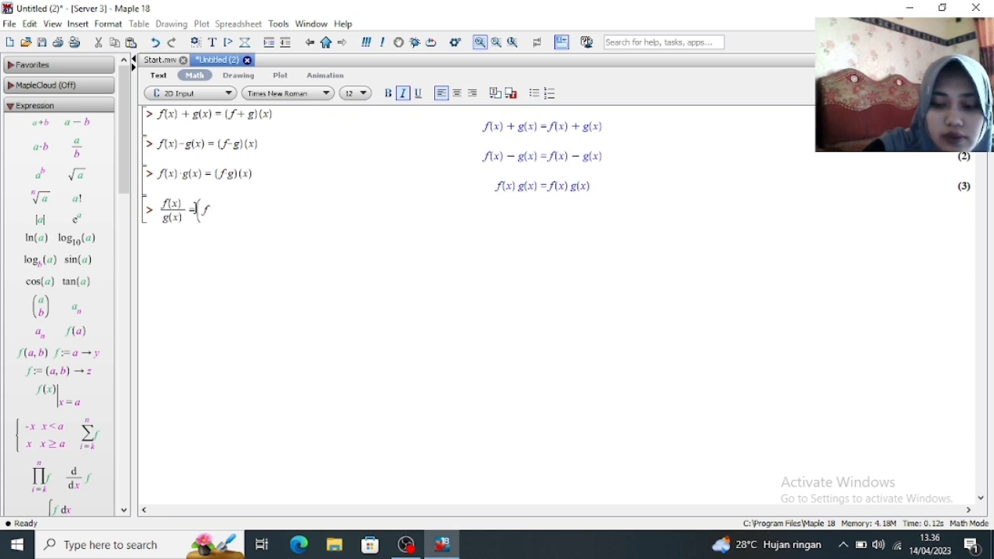
type("/g")
key("Right")
type(")")
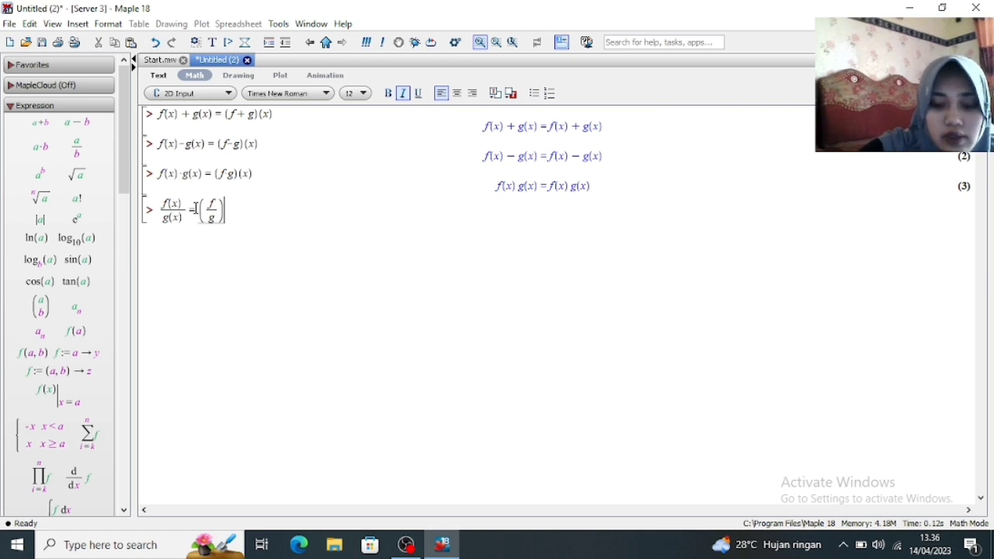
type("(")
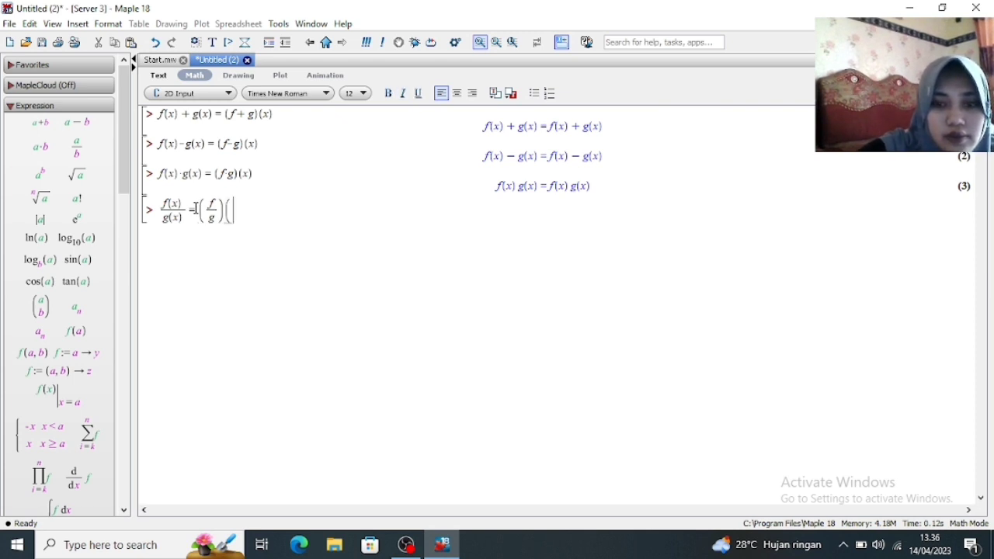
type("x)")
key("Return")
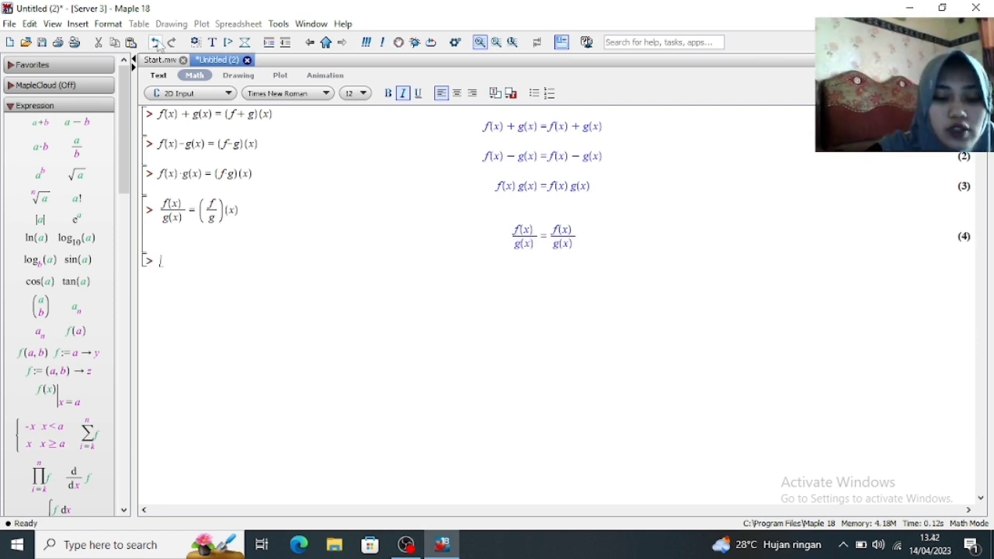
- Define the function f := (x) → 5·x + 8 at the new prompt and evaluate it
type("f")
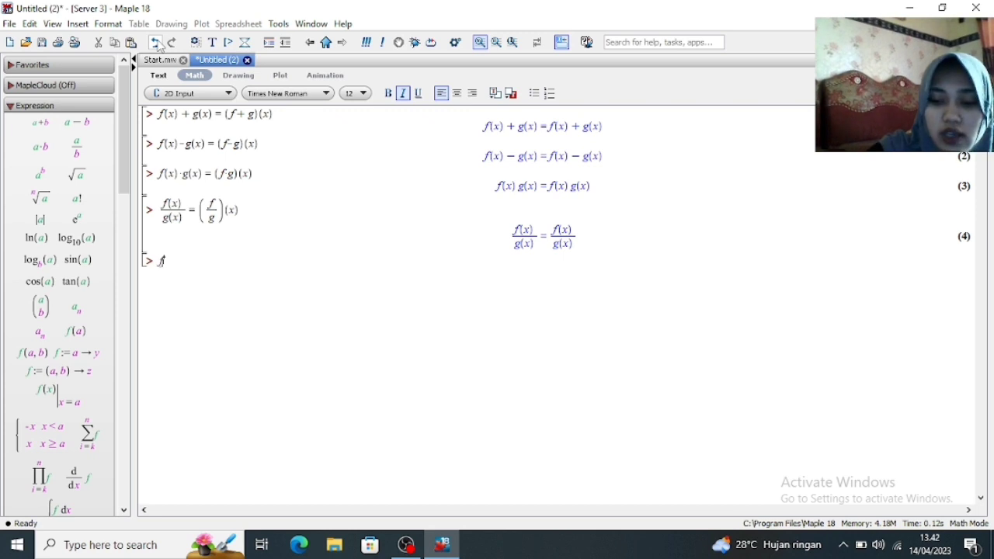
type(":=(x)")
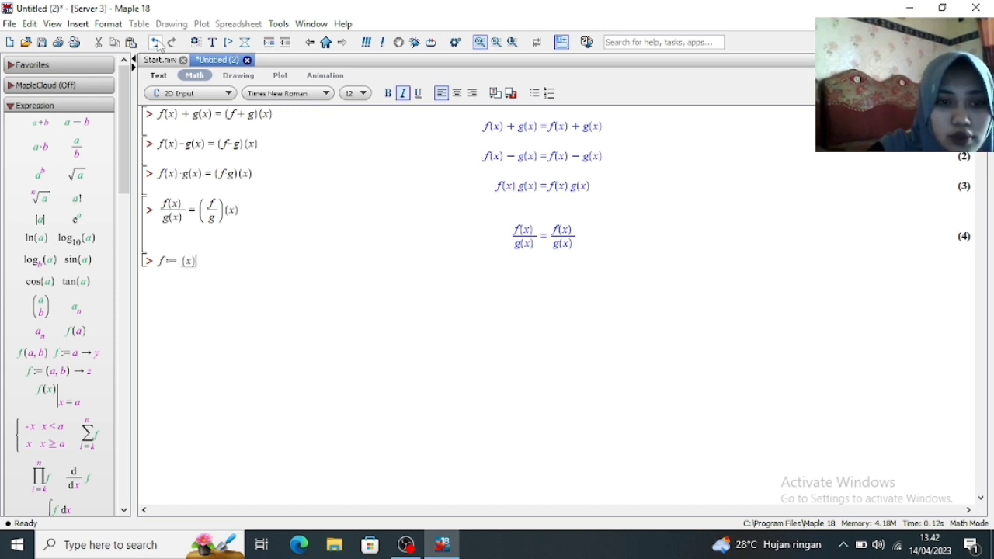
type("-")
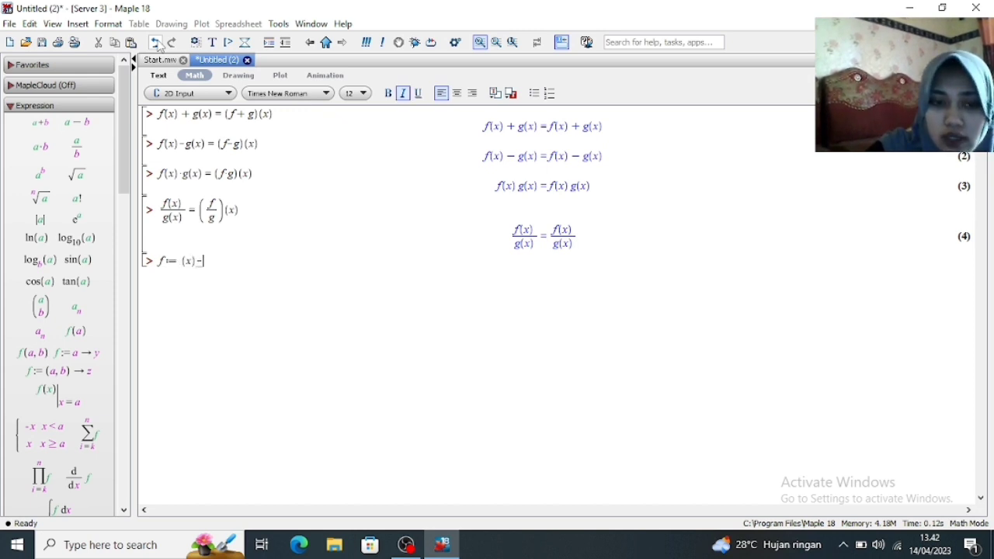
type(">")
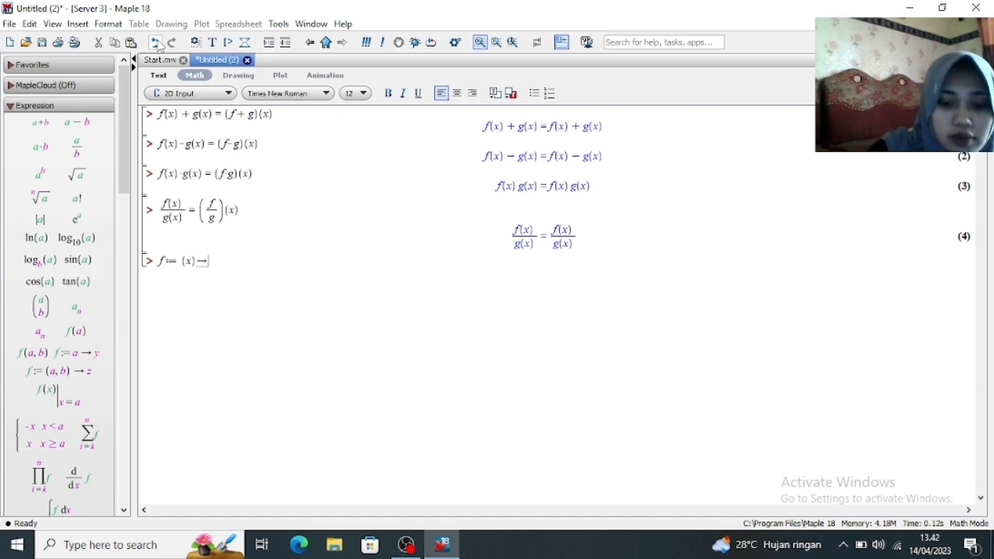
type("5")
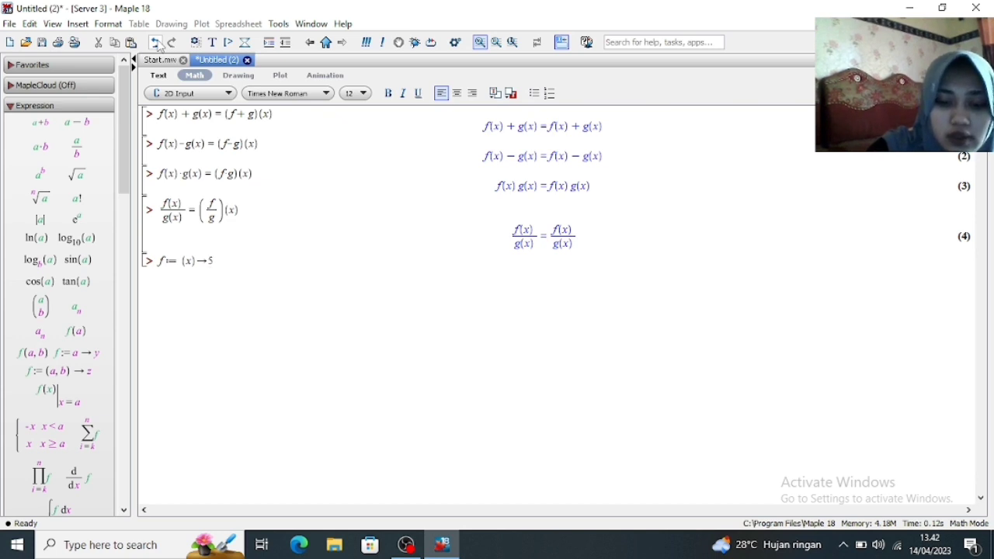
type("*x")
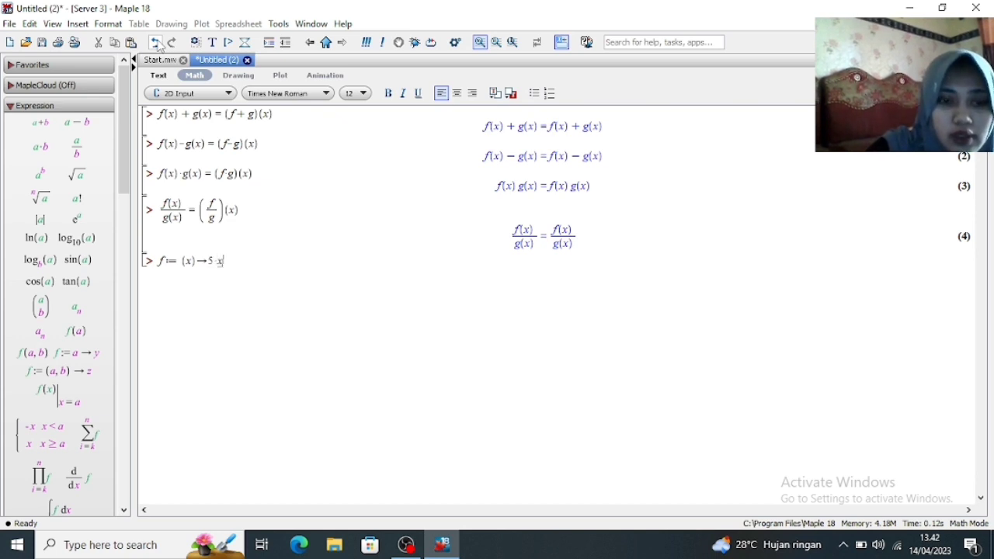
type("+8")
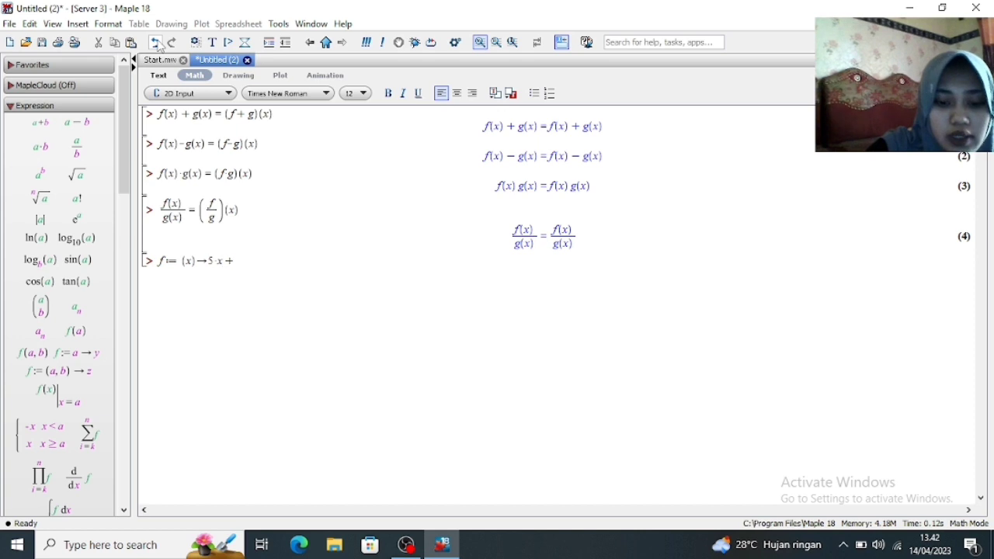
key("Return")
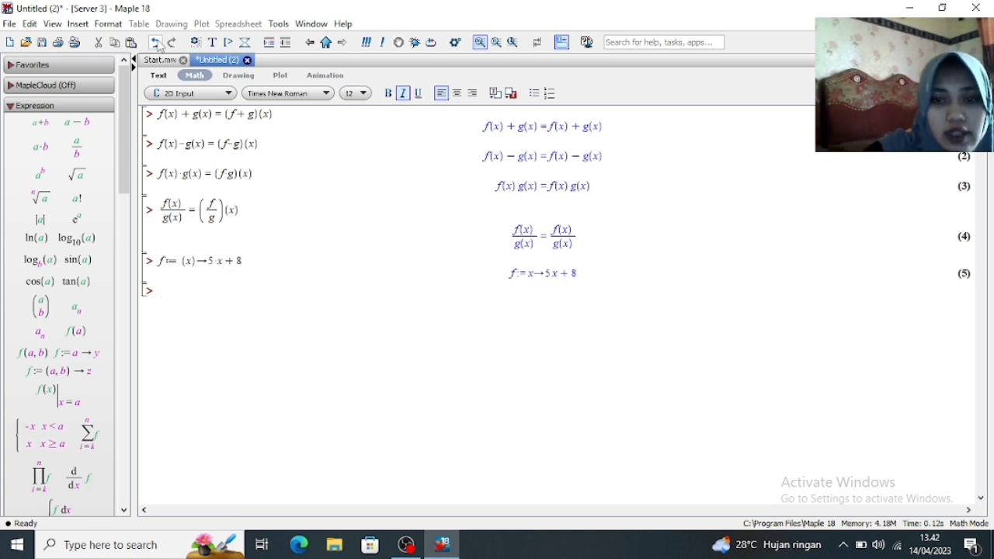
- Define the function g := (x) → x^2 − 1 at the next prompt and evaluate it
type("g:")
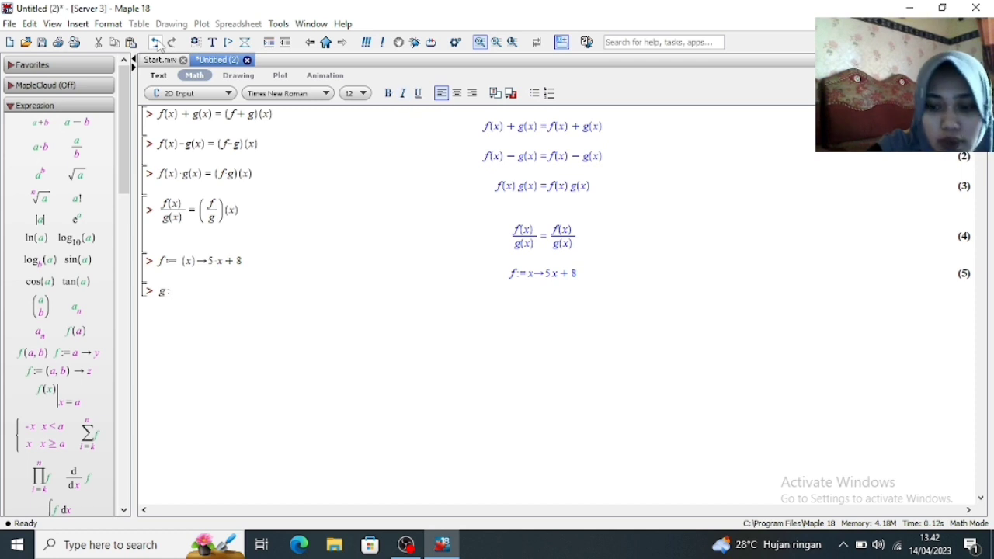
type("=(")
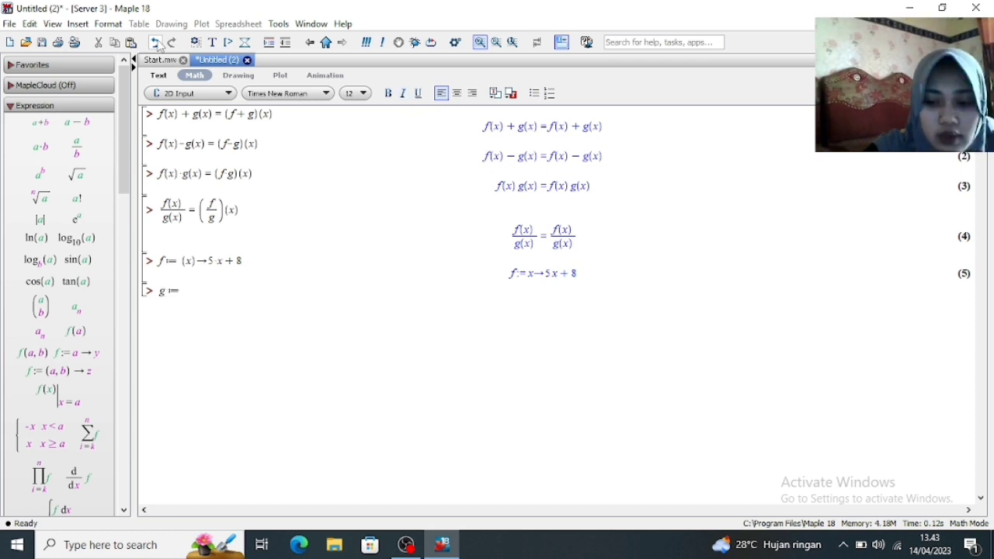
type("x)")
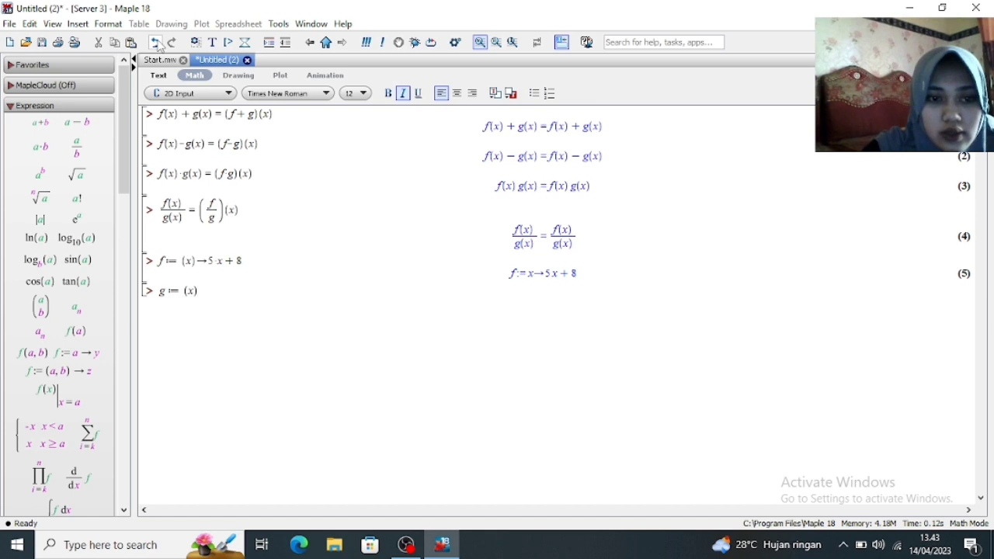
type("->")
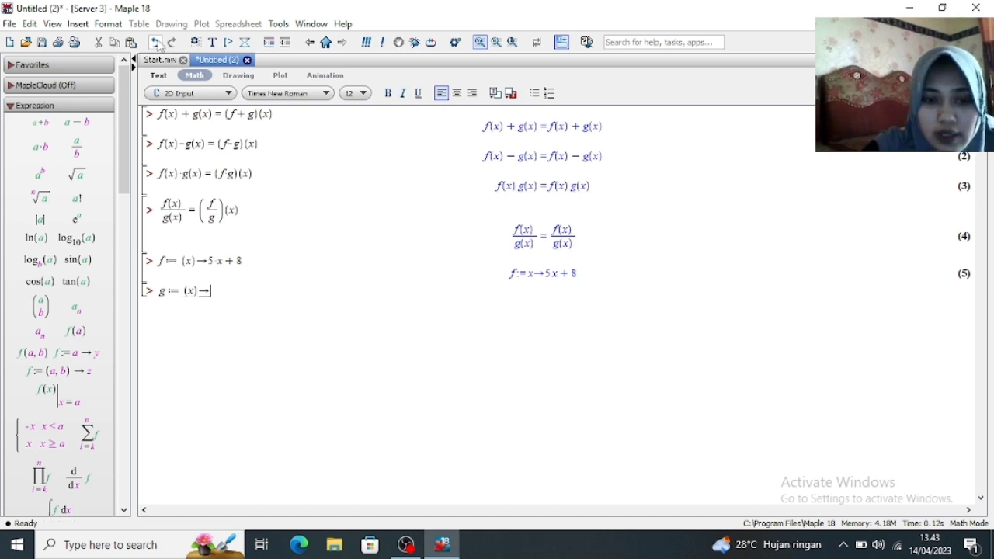
type("x")
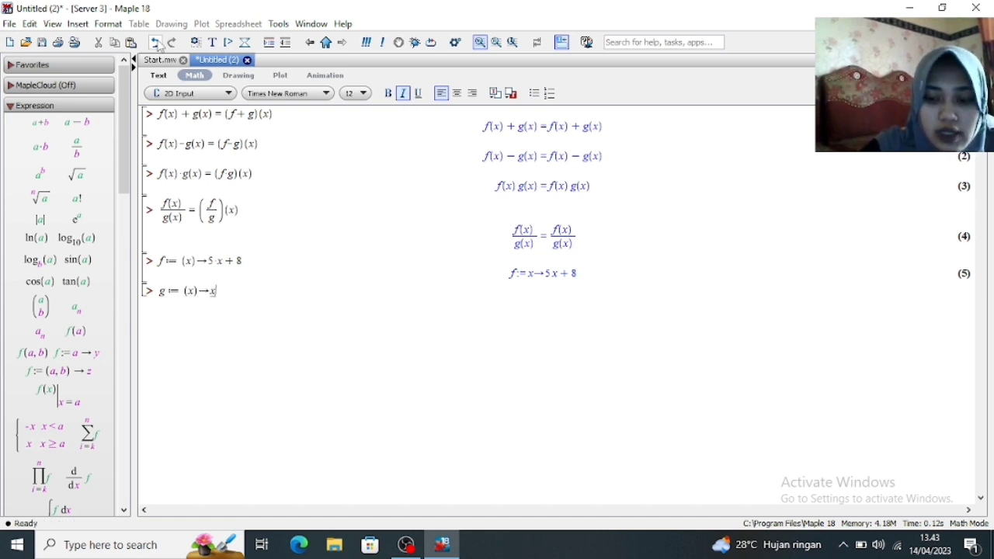
type("^2")
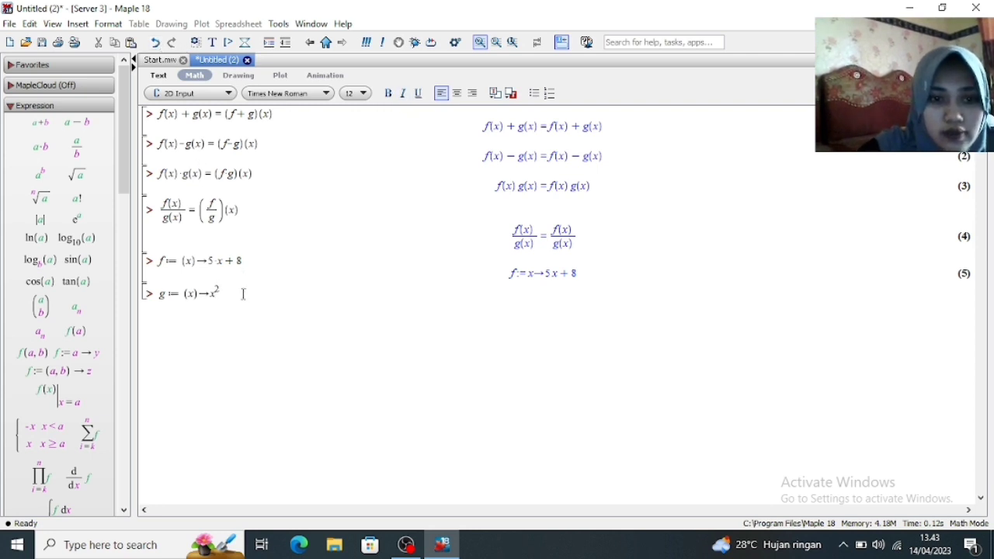
key("Right")
type("-1")
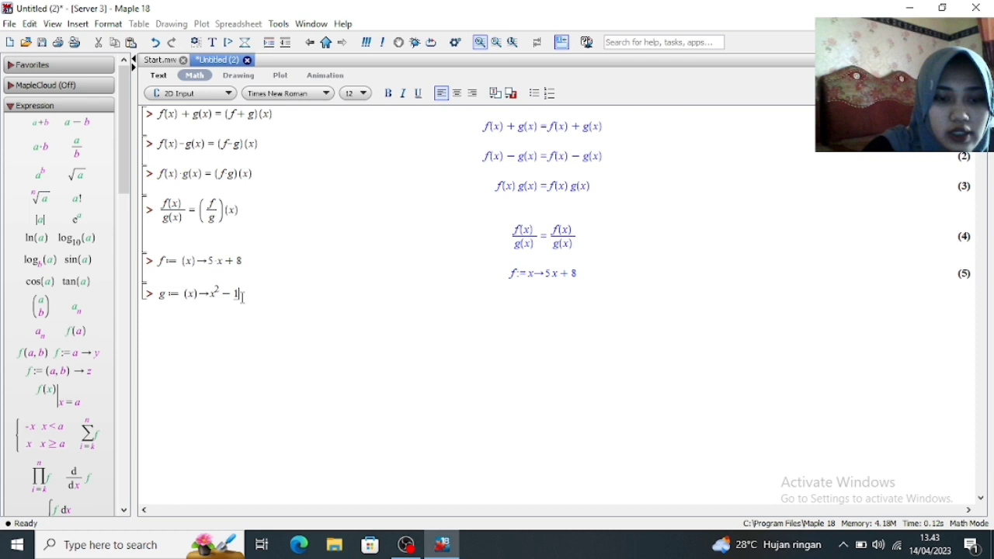
key("Return")
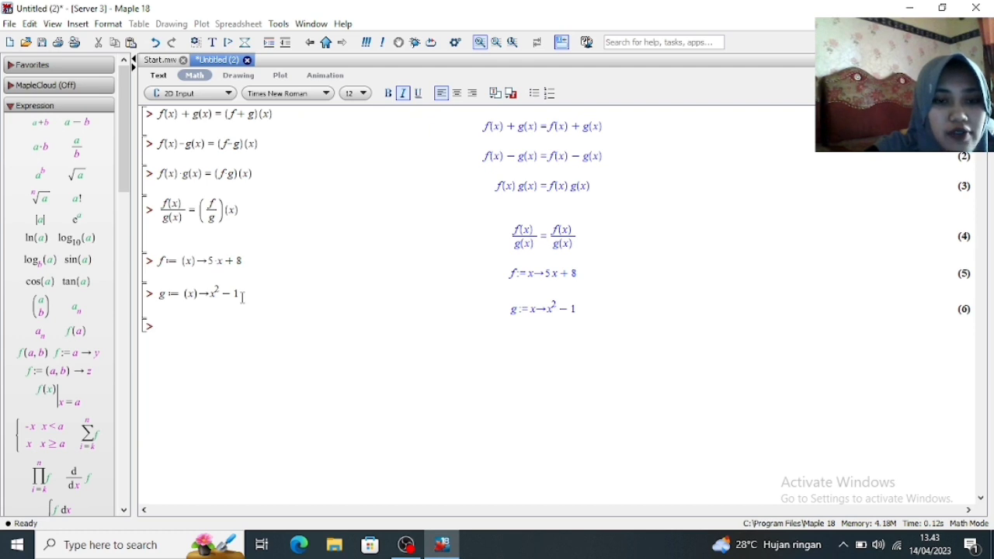
- Enter the sum f(x) + g(x) at the prompt below the definition of g and evaluate it
type("F")
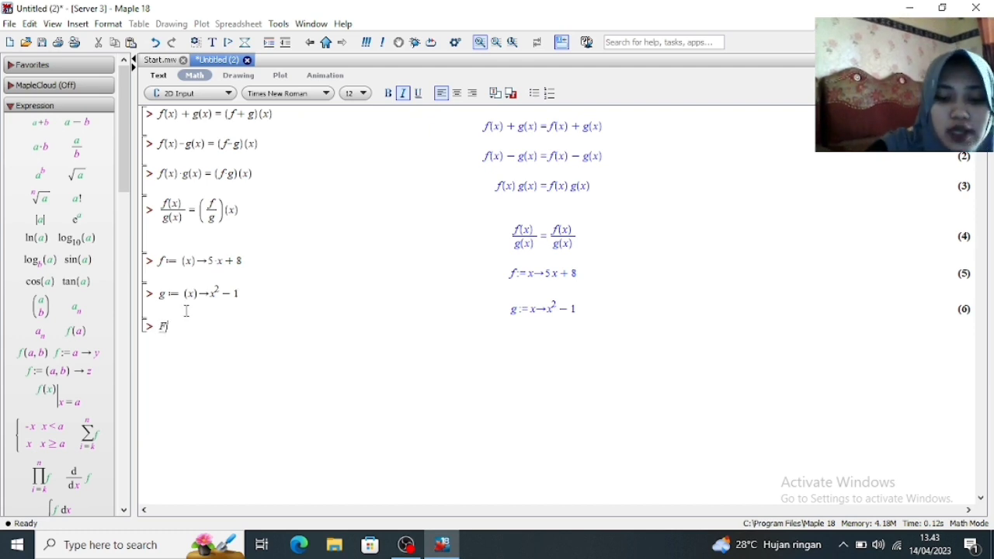
key("BackSpace")
type("f(x) + ")
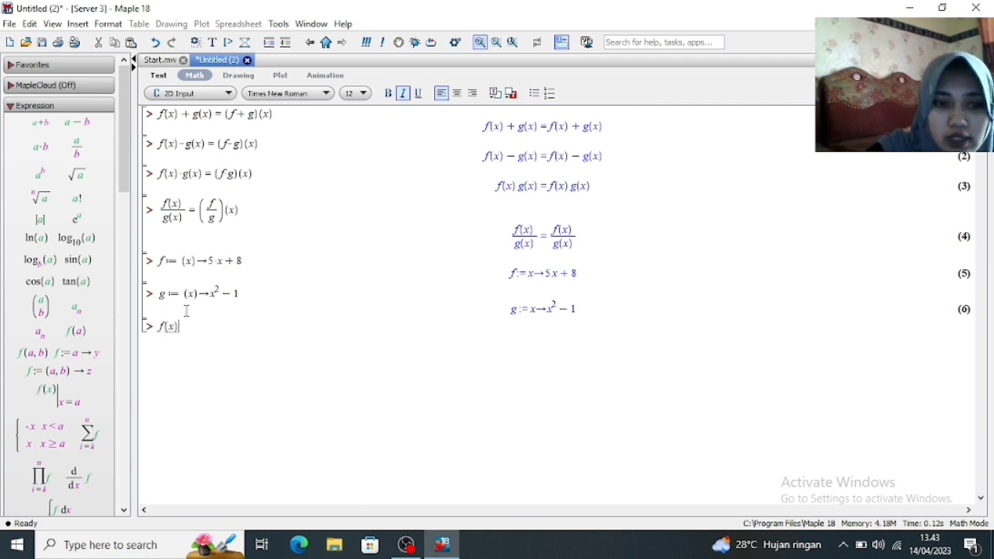
type("g(x)")
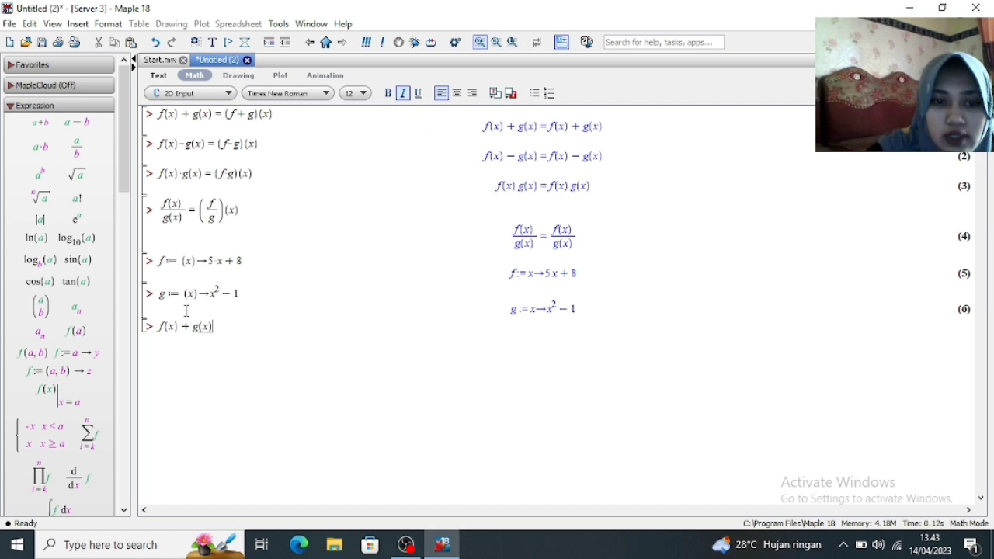
key("Return")
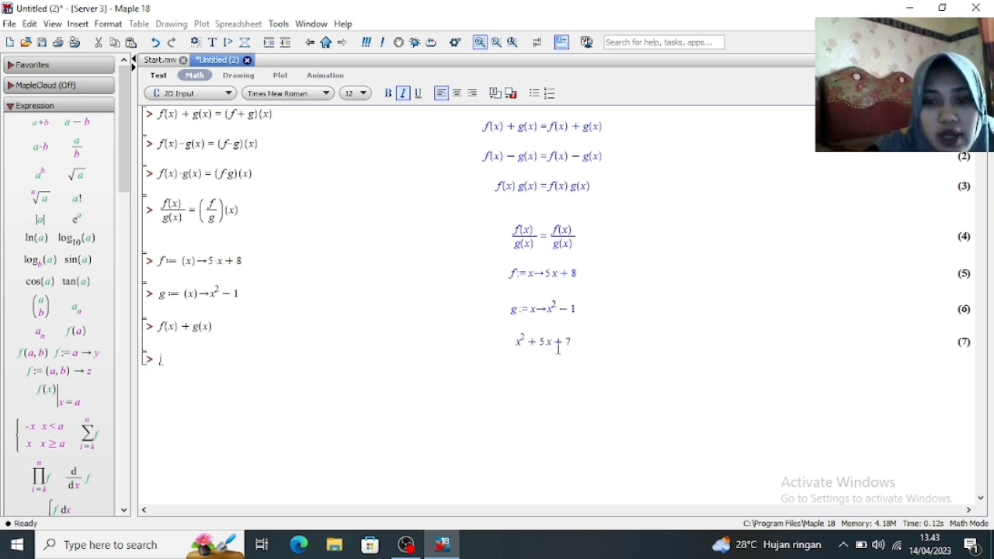
- Copy (f + g)(x) from the addition rule on the first line, paste it at the new prompt and evaluate it
mouse_move(218, 114)
left_mouse_down()
mouse_move(269, 120)
mouse_move(224, 115)
left_mouse_up()
left_click(270, 119)
left_click(275, 114)
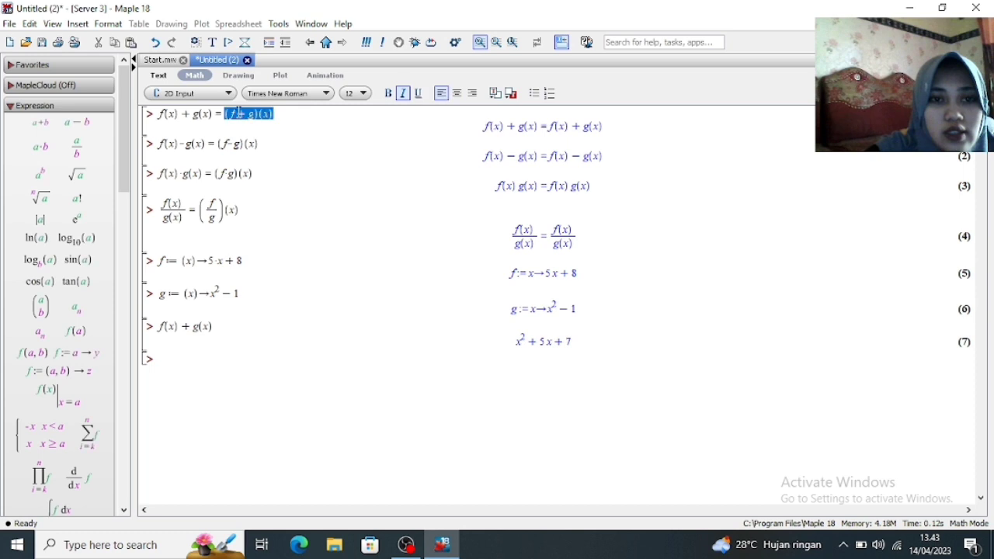
right_click(237, 113)
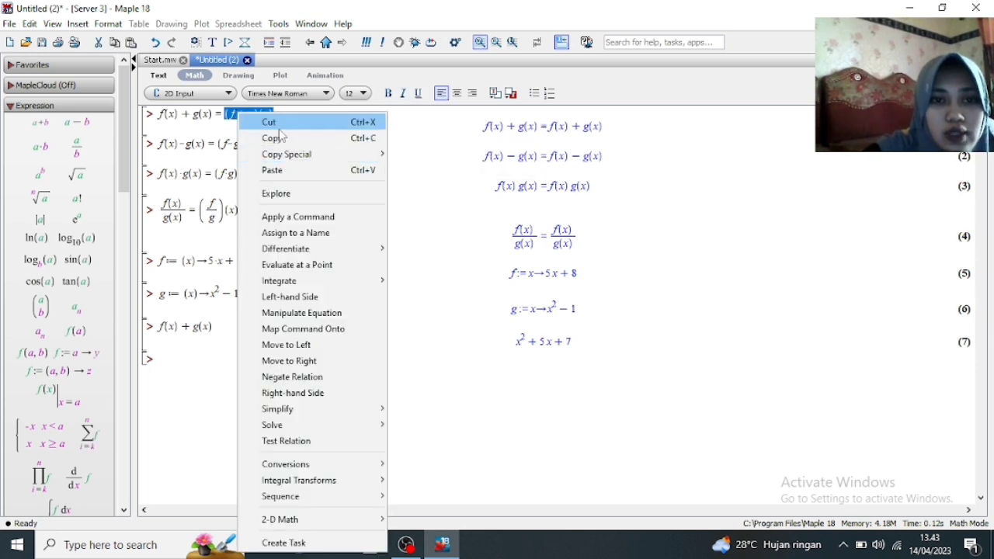
left_click(282, 139)
left_click(177, 355)
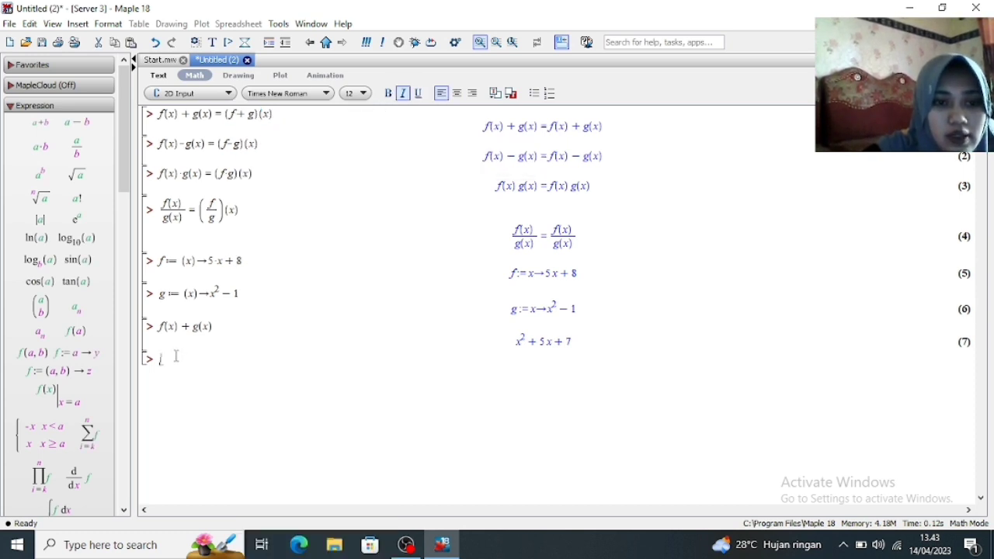
right_click(176, 357)
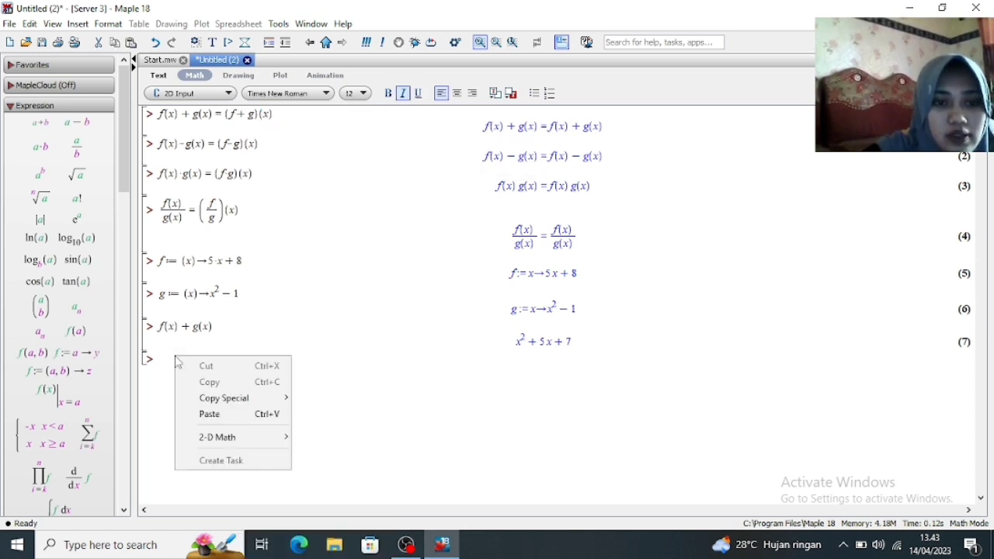
left_click(220, 415)
key("Return")
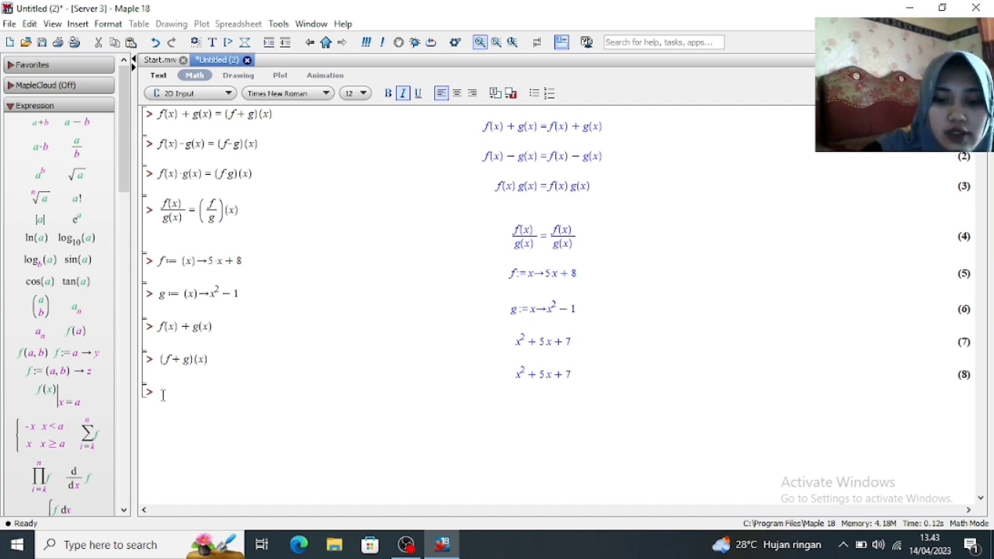
- Enter the difference (f − g)(x) at the new prompt and evaluate it
type("(f-g)")
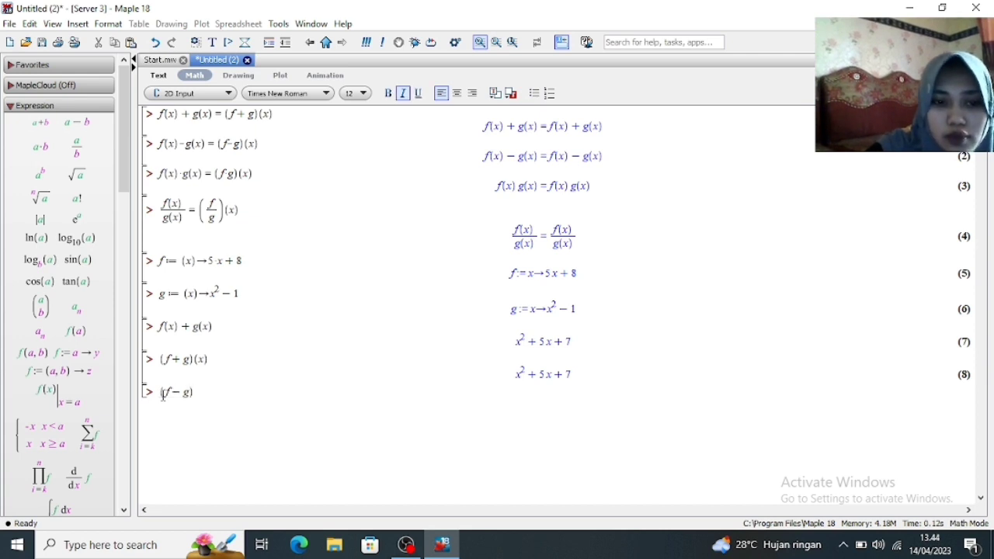
type("x)")
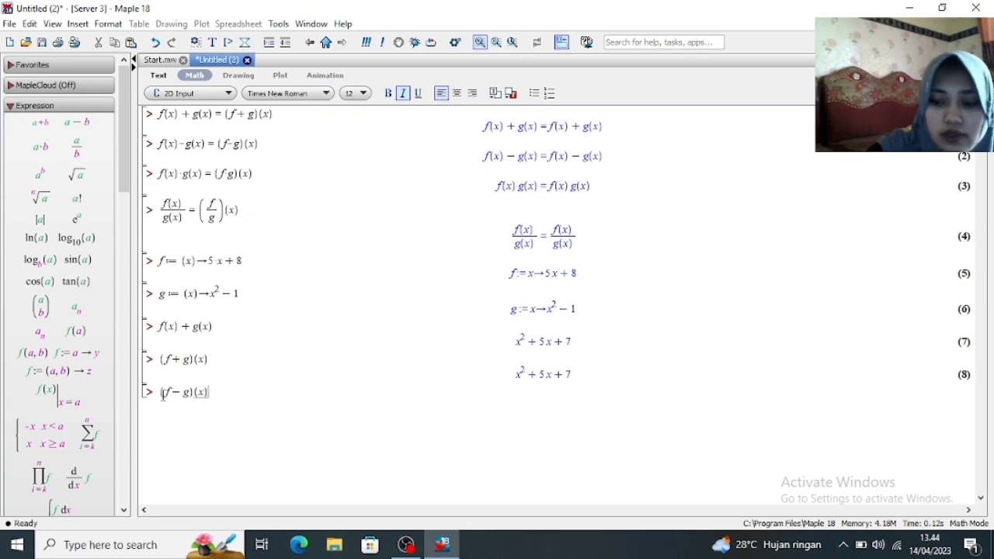
key("Return")
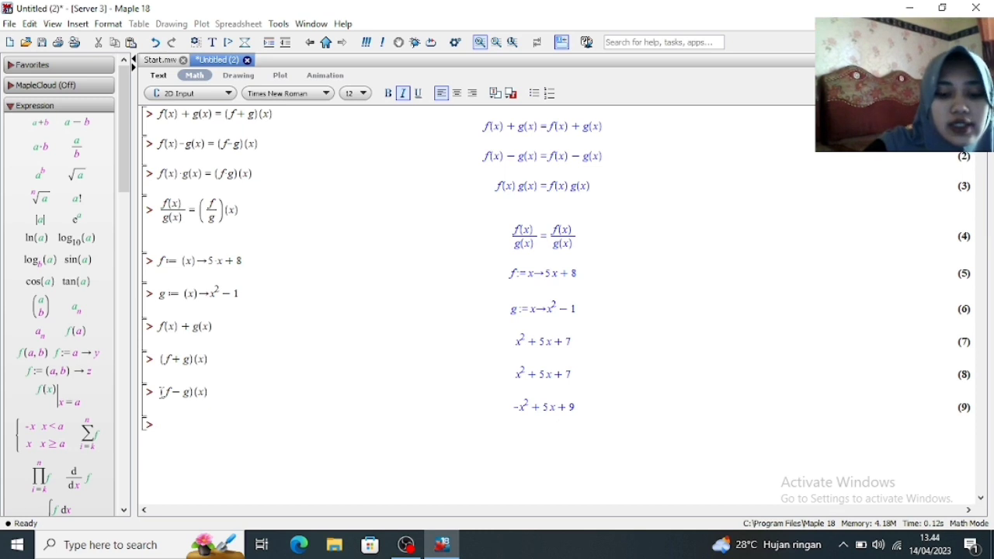
- Enter the product f(x)·g(x) at the new prompt and evaluate it
type("(x)")
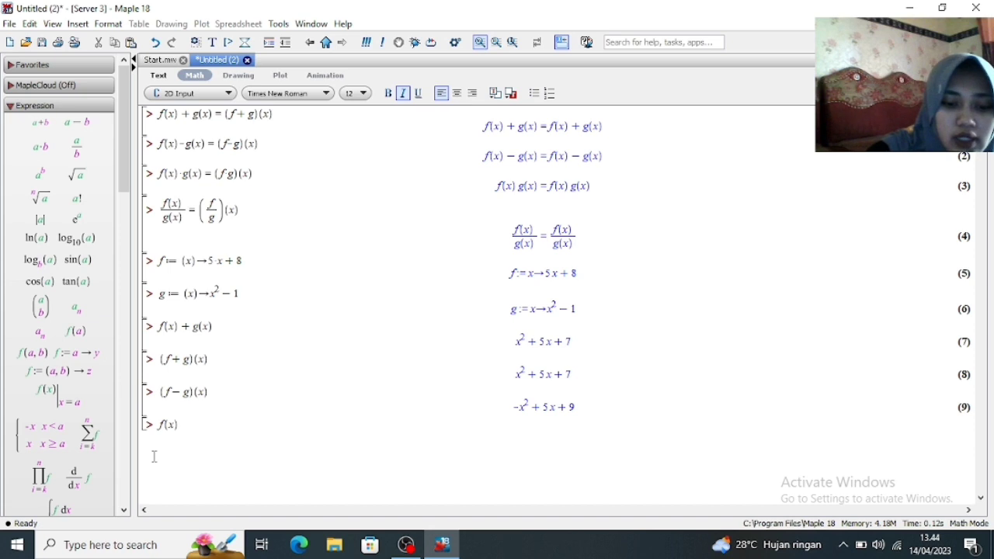
type("*")
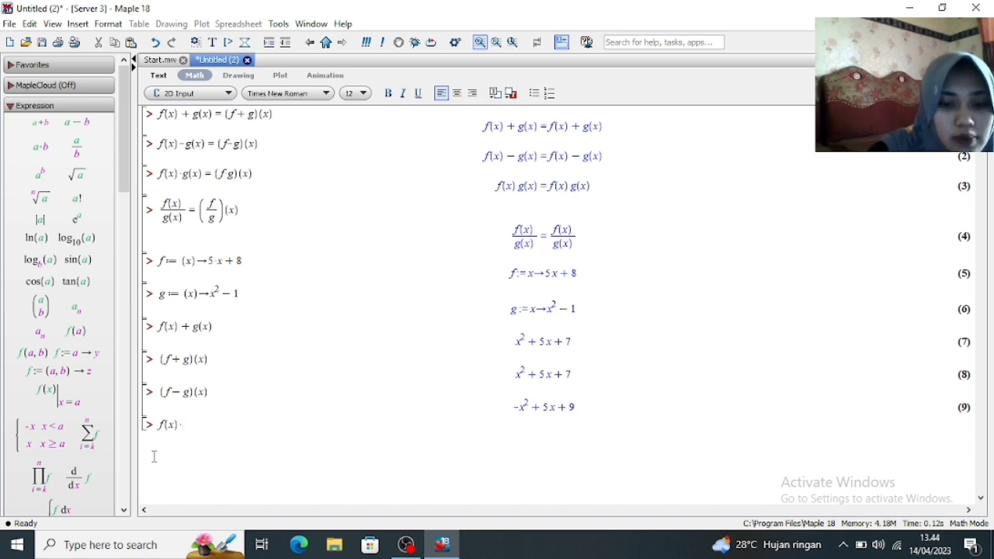
type("g(x)")
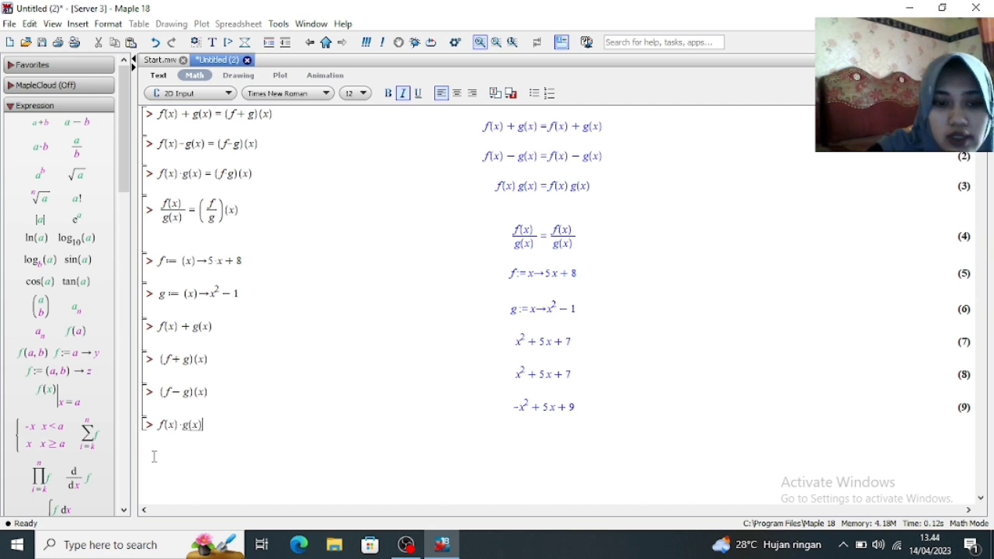
key("Return")
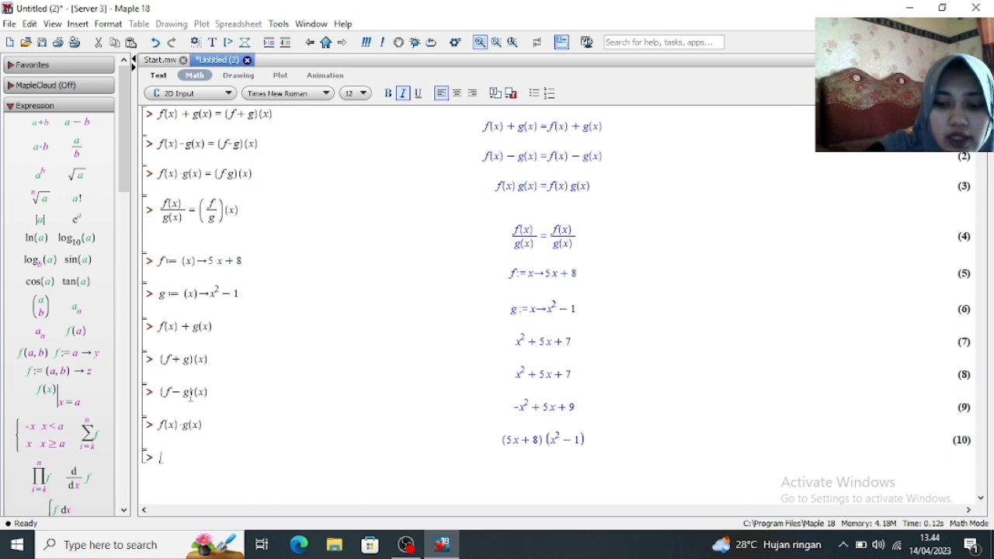
- Enter the combined product (f·g)(x) at the new prompt and evaluate it
type("(f")
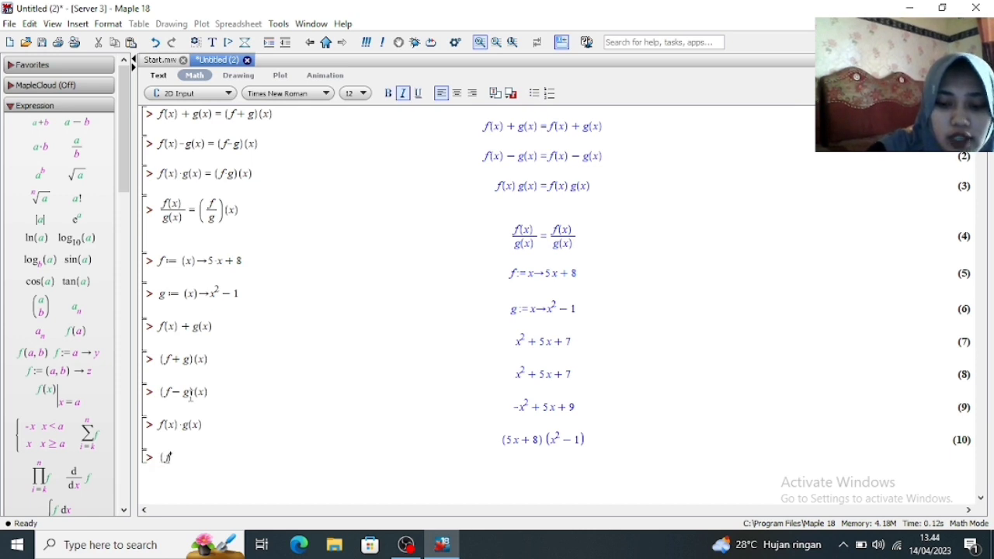
type("−g)")
key("BackSpace")
key("BackSpace")
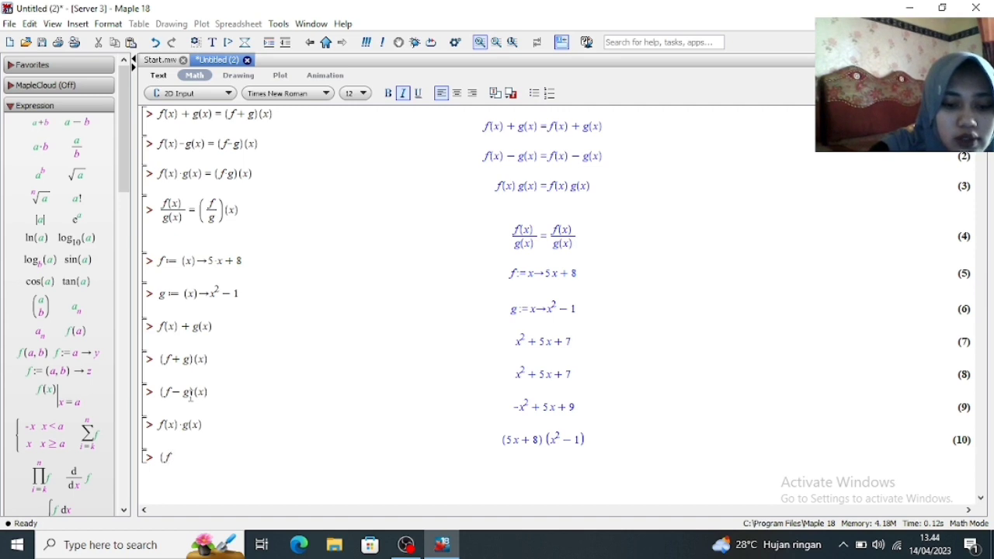
type("*")
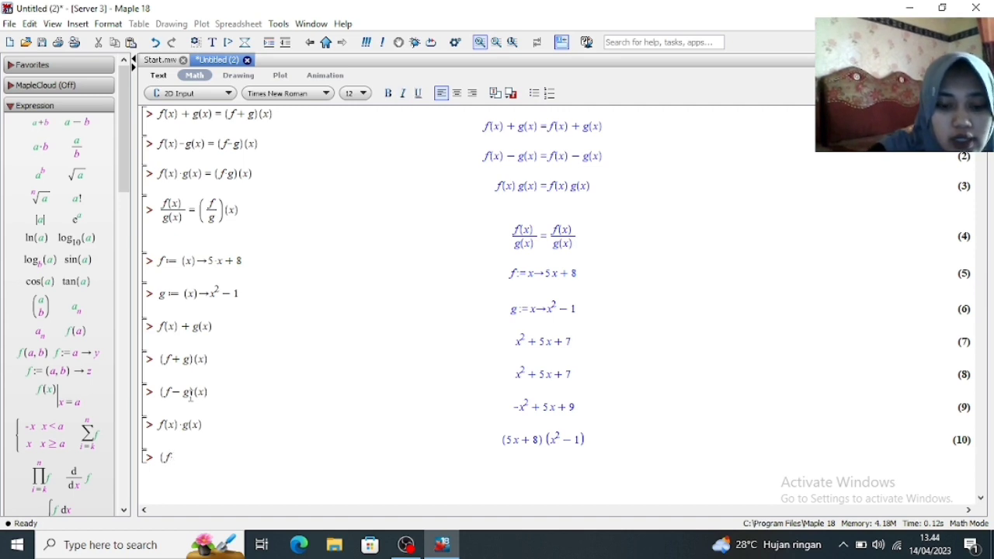
type("g)")
key("BackSpace")
key("BackSpace")
type("*g)(x")
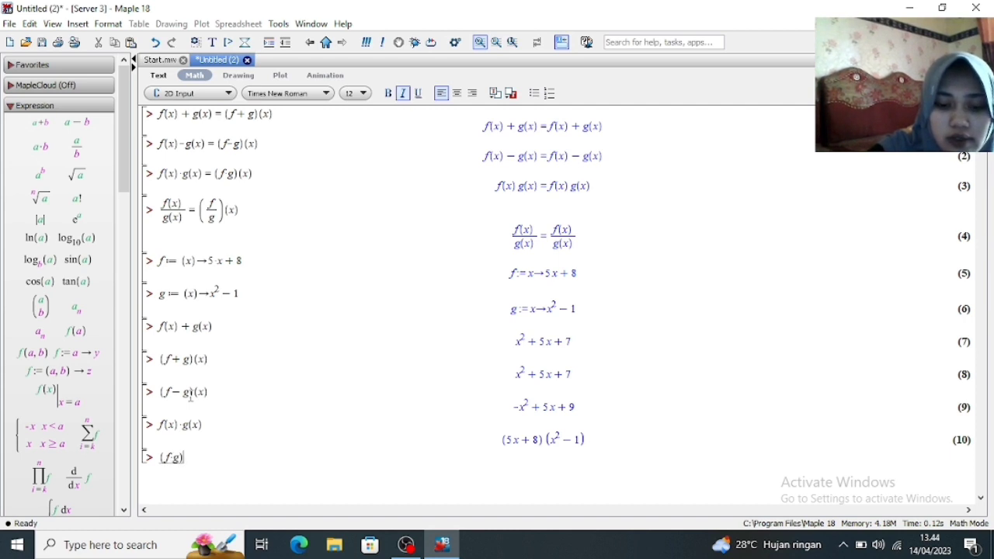
type(")")
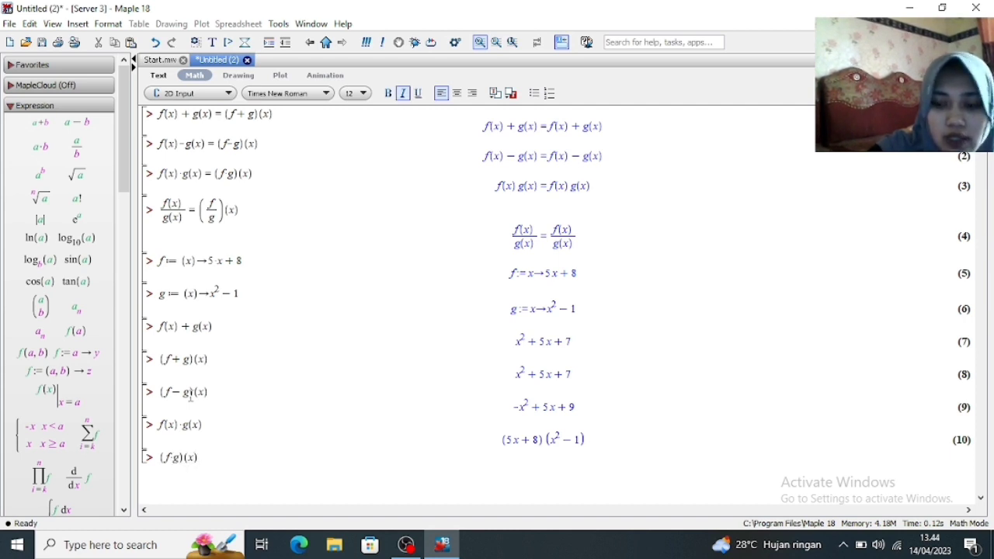
key("Return")
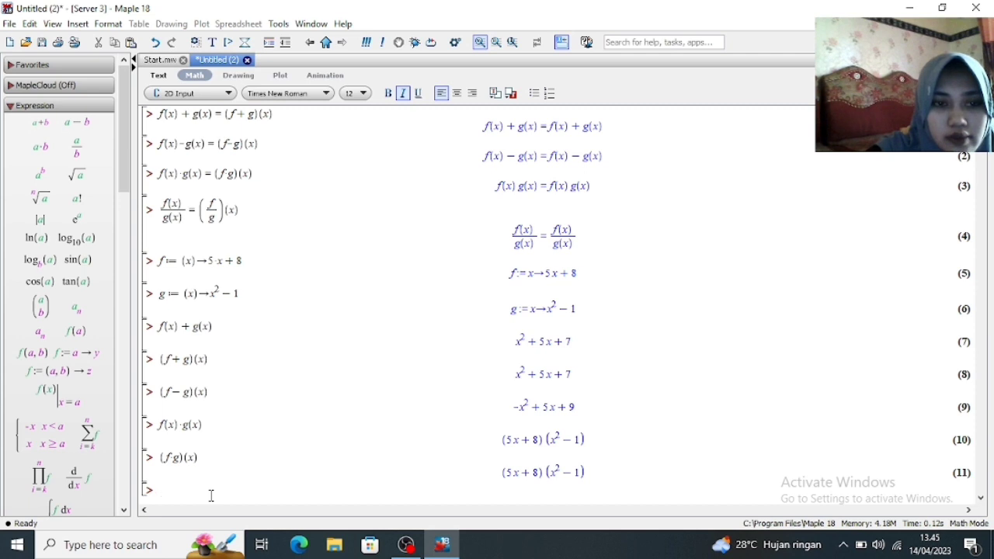
- Enter the quotient f(x)/g(x) as a fraction at the new prompt and evaluate it
type("(x)")
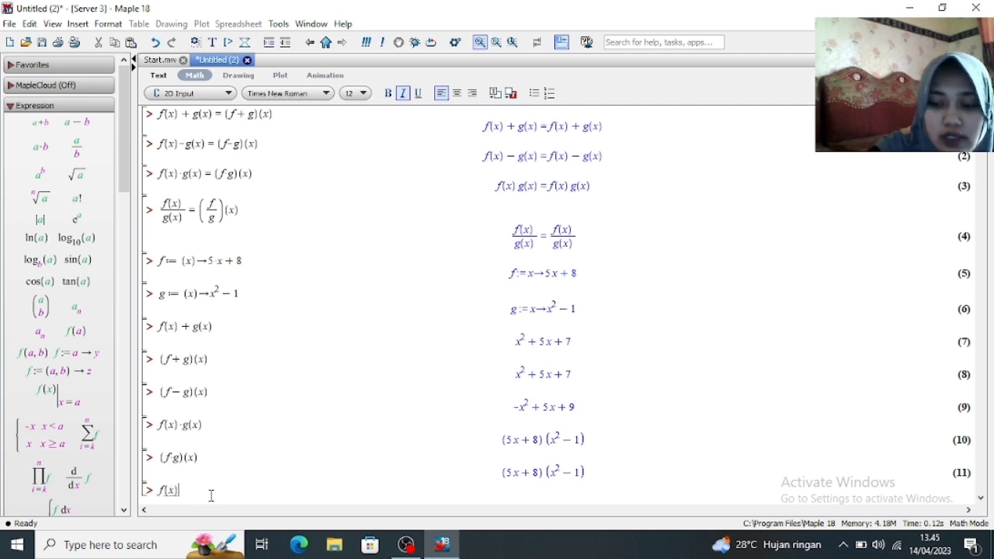
type("/g")
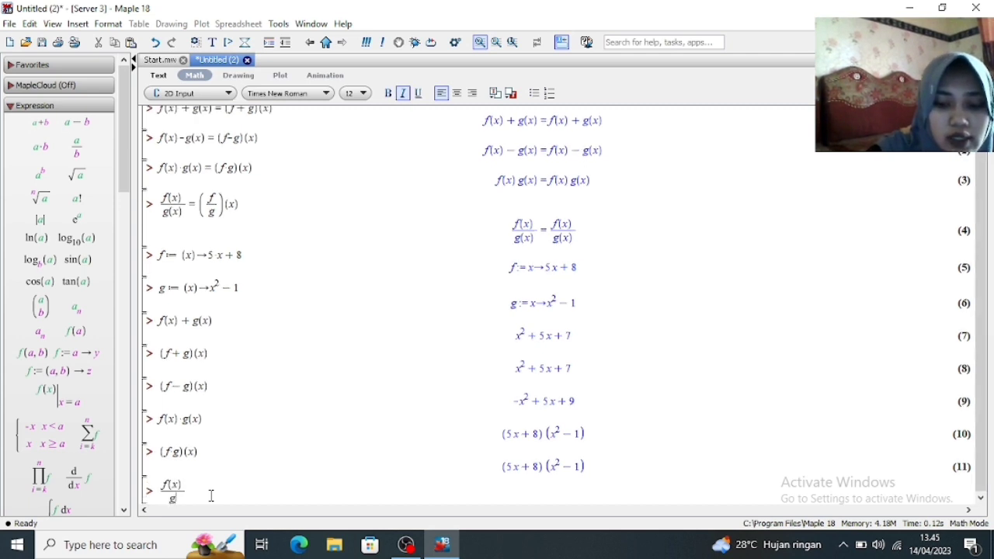
type("(x)")
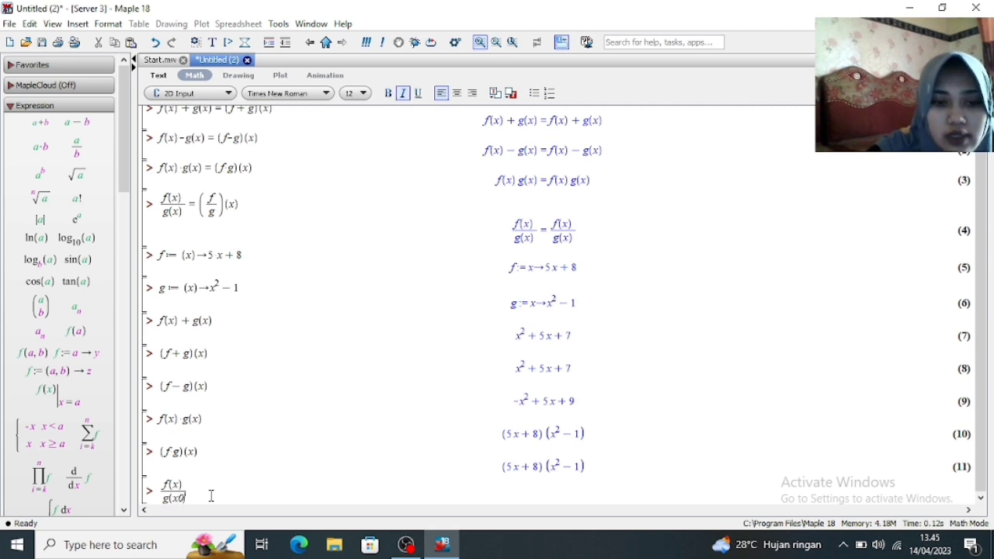
key("Return")
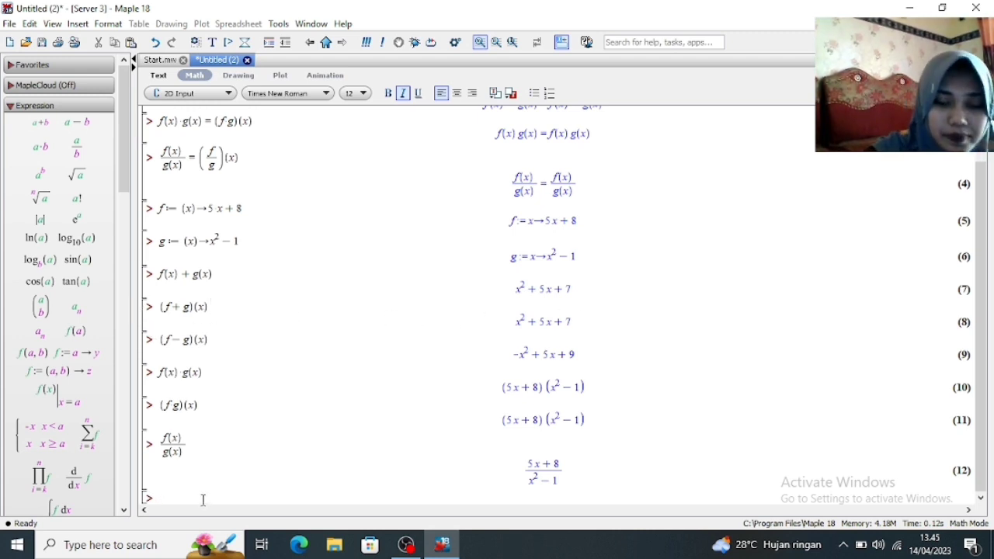
- Copy (f + g)(x) to the new prompt, replace its argument x with 4 and evaluate it
left_click_drag(160, 307, 208, 308)
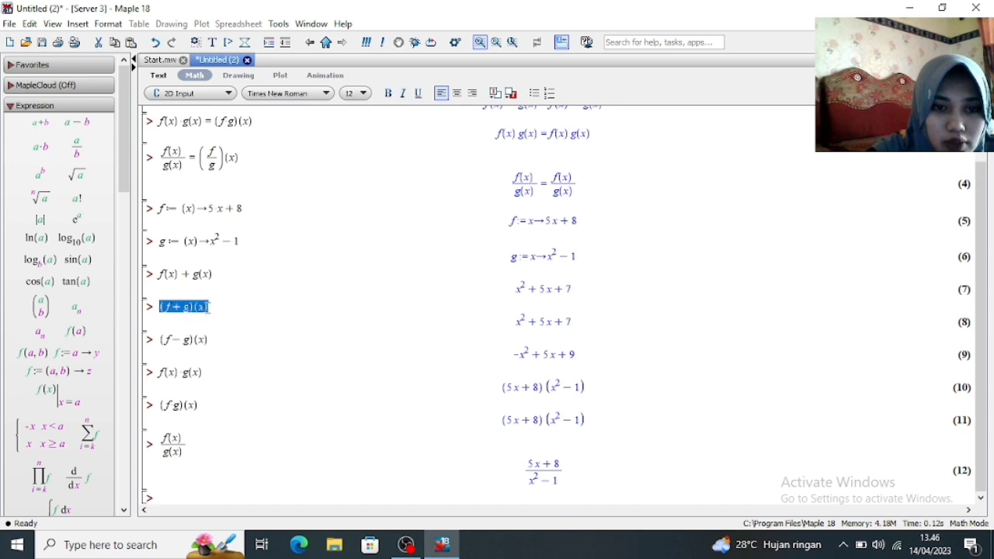
right_click(201, 308)
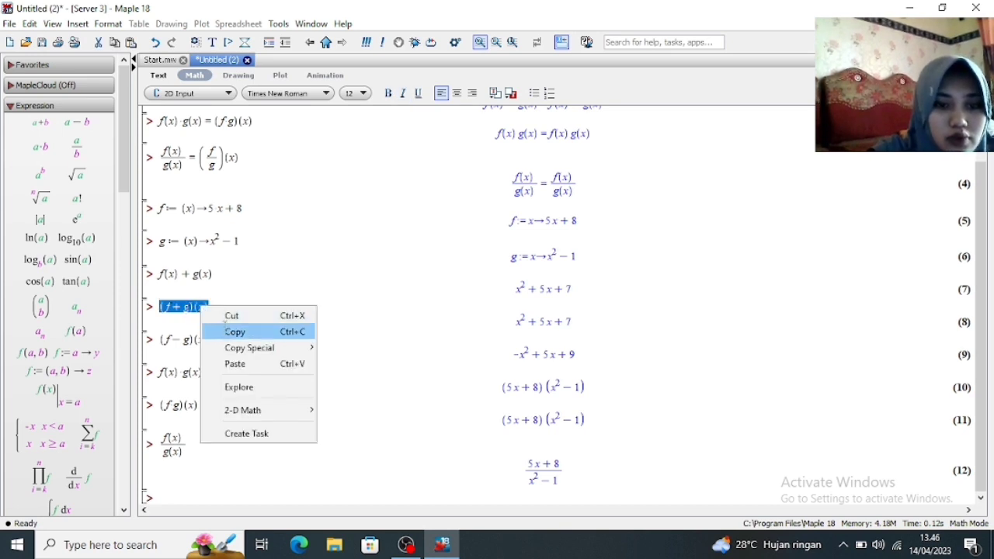
left_click(233, 331)
left_click(169, 497)
right_click(172, 501)
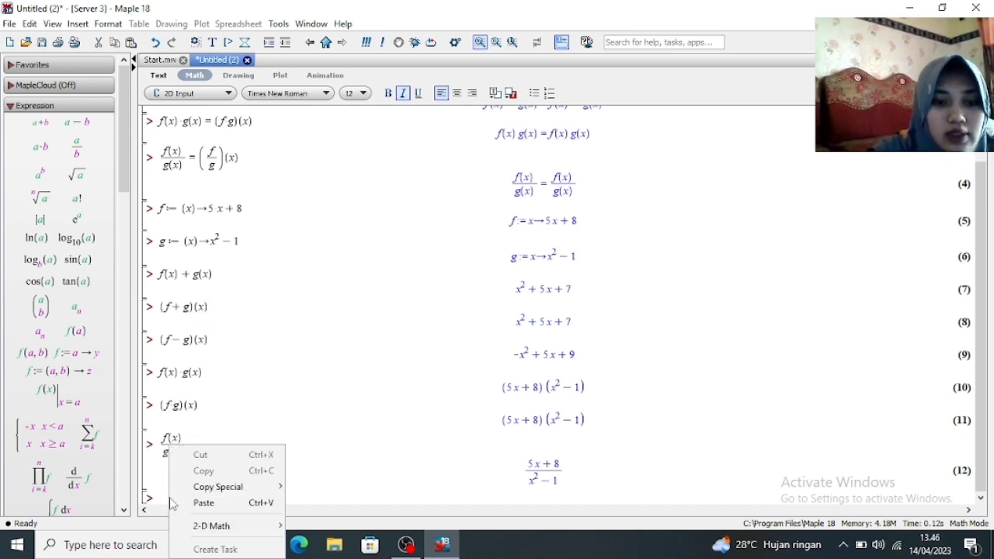
left_click(208, 503)
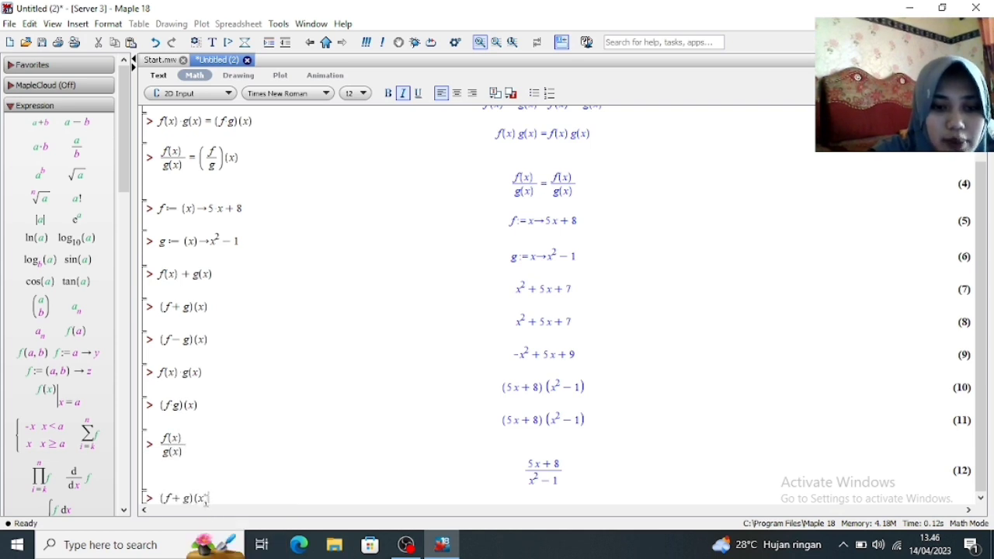
key("BackSpace")
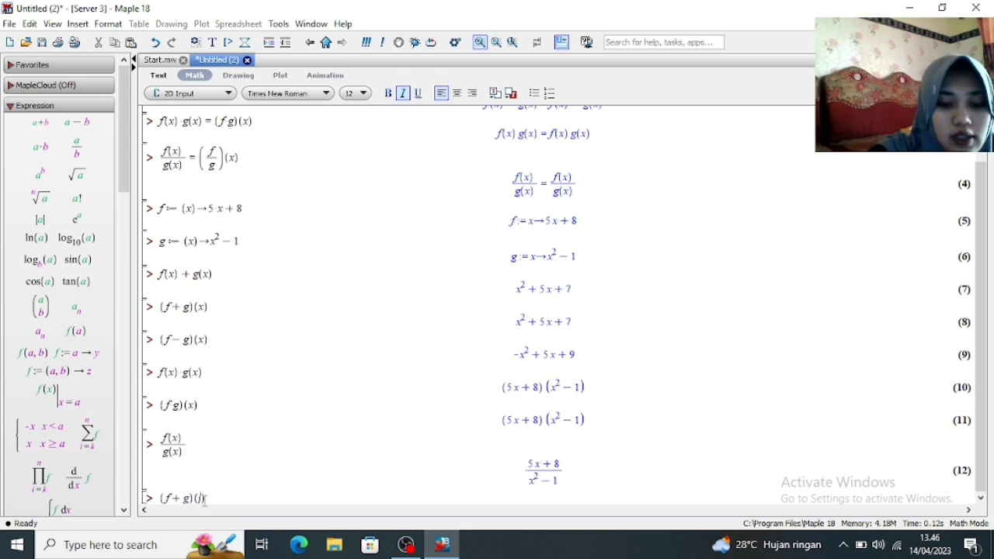
type("4")
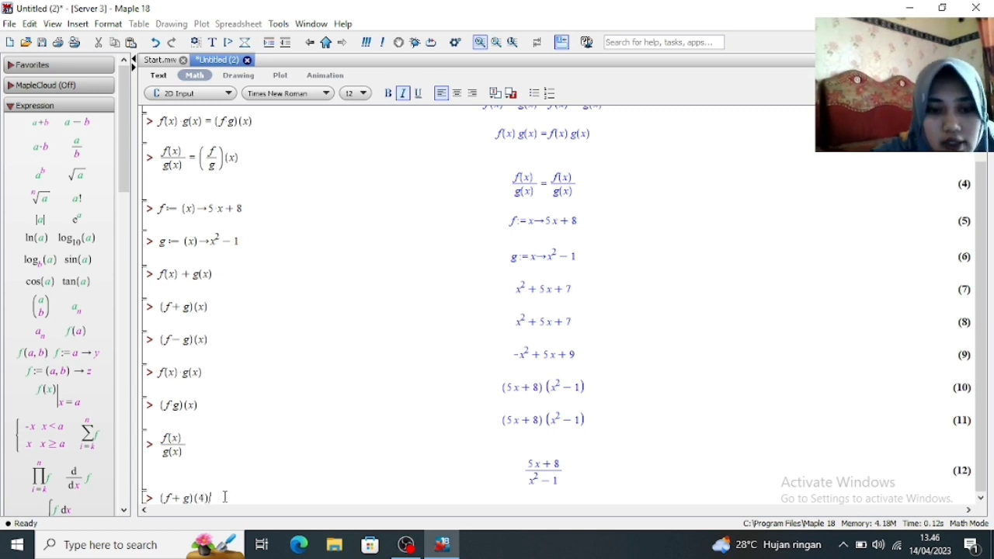
key("Return")
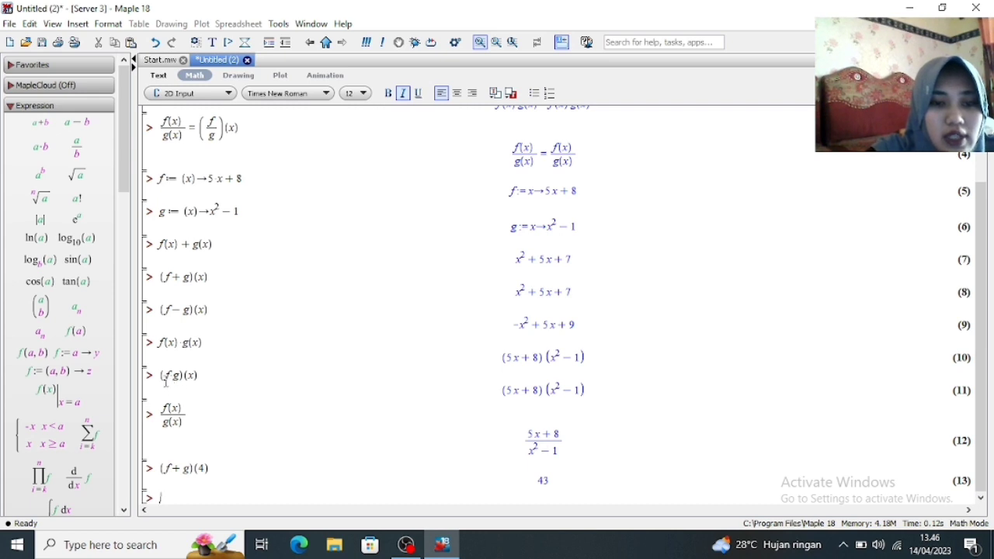
- Copy (f·g)(x) to the new prompt, change its argument to 2 and evaluate it
left_click_drag(161, 376, 198, 376)
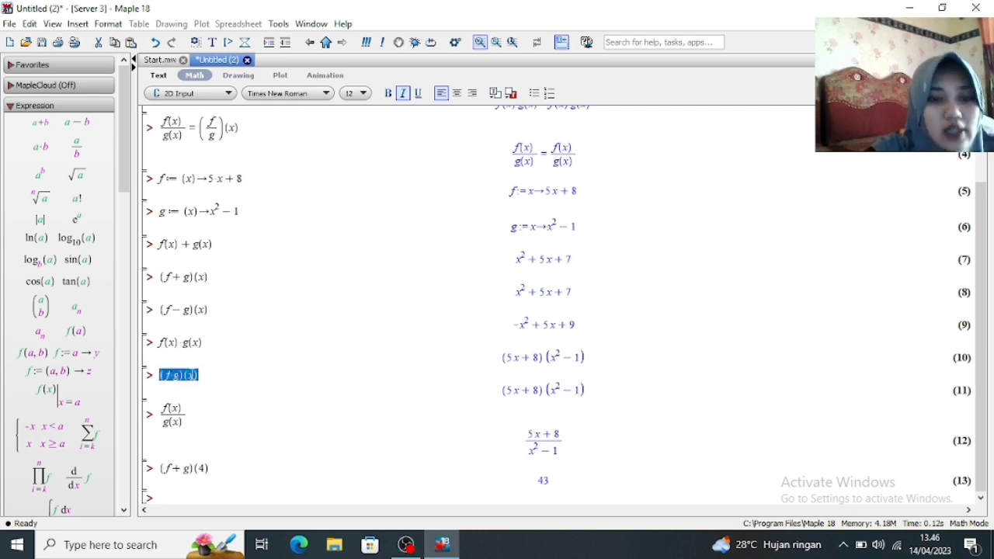
right_click(195, 380)
mouse_move(226, 420)
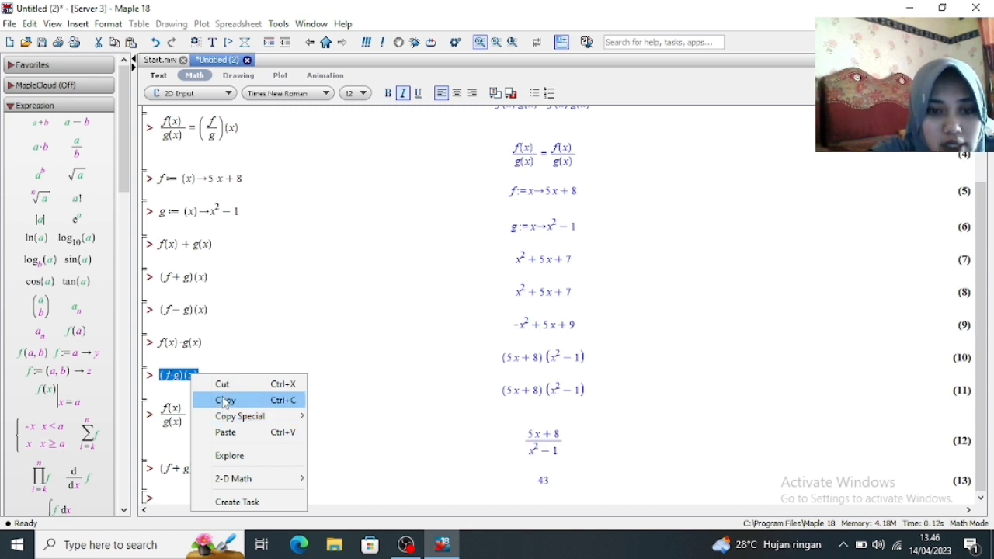
left_click(224, 401)
left_click(171, 497)
right_click(173, 501)
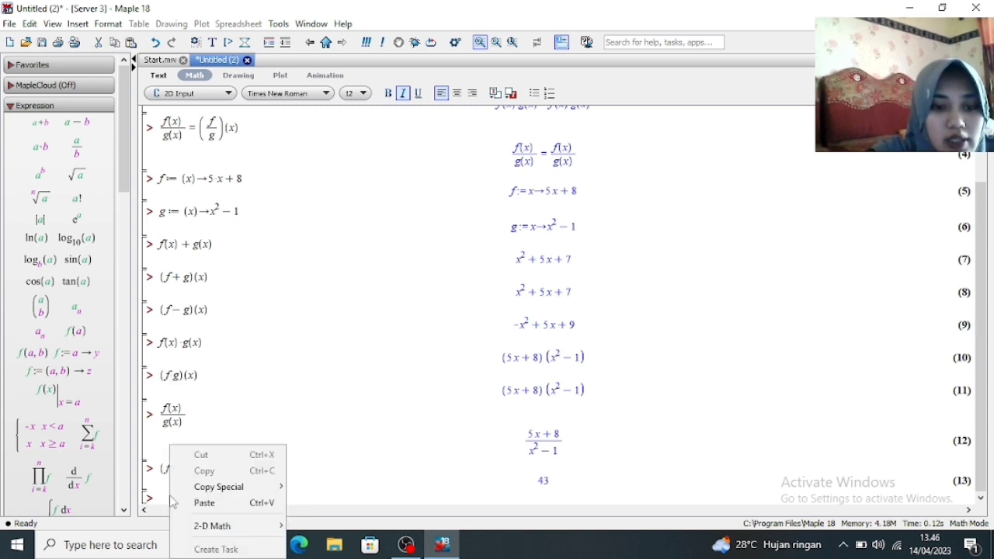
left_click(199, 503)
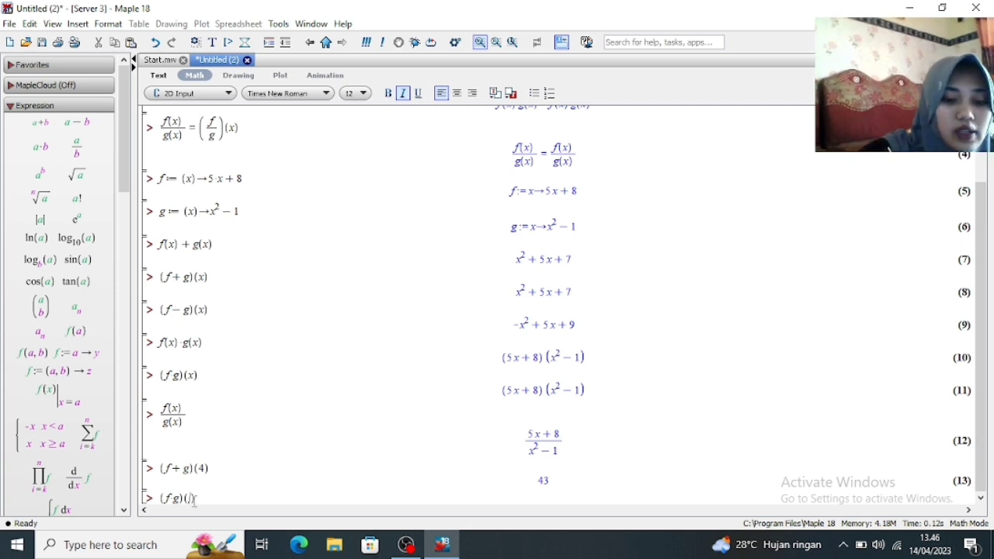
type("2)")
key("Return")
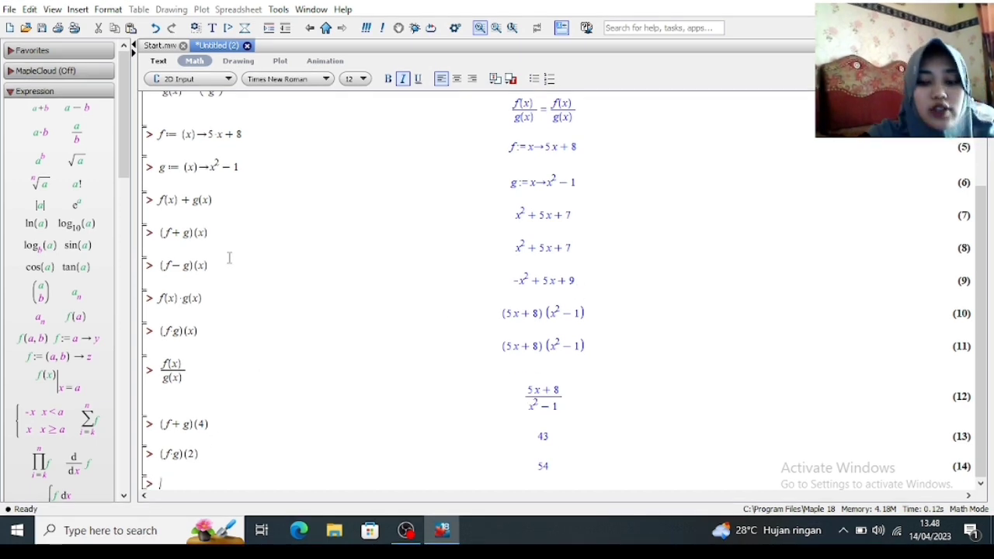
- Enter the heading "Komposisi Fungsi" at the new prompt and execute the line
type("Kp")
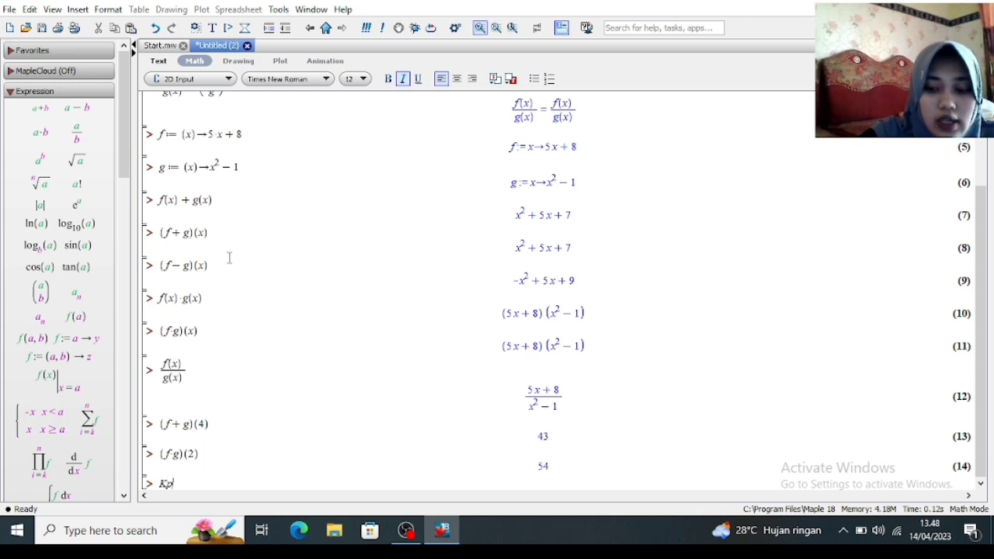
key("BackSpace")
type("om")
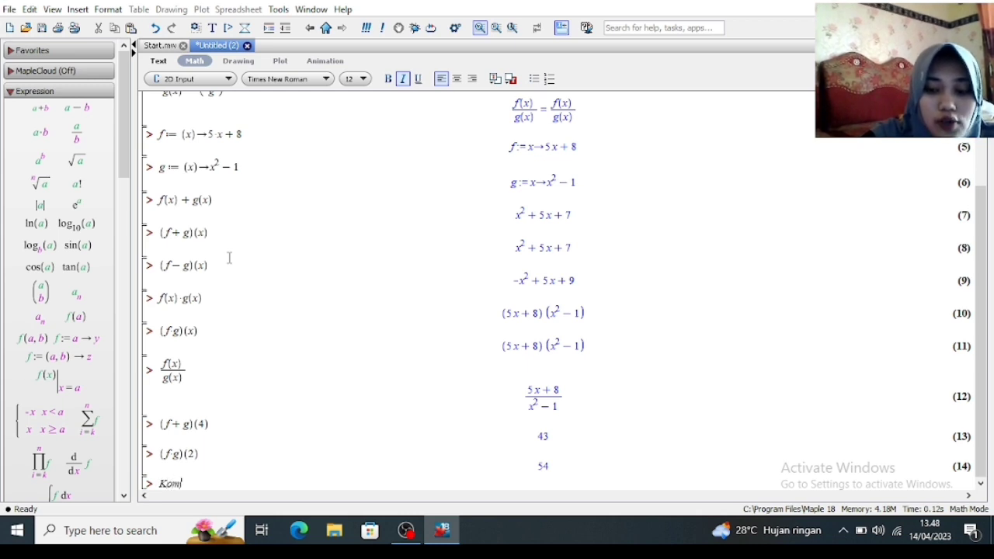
type("posisi ")
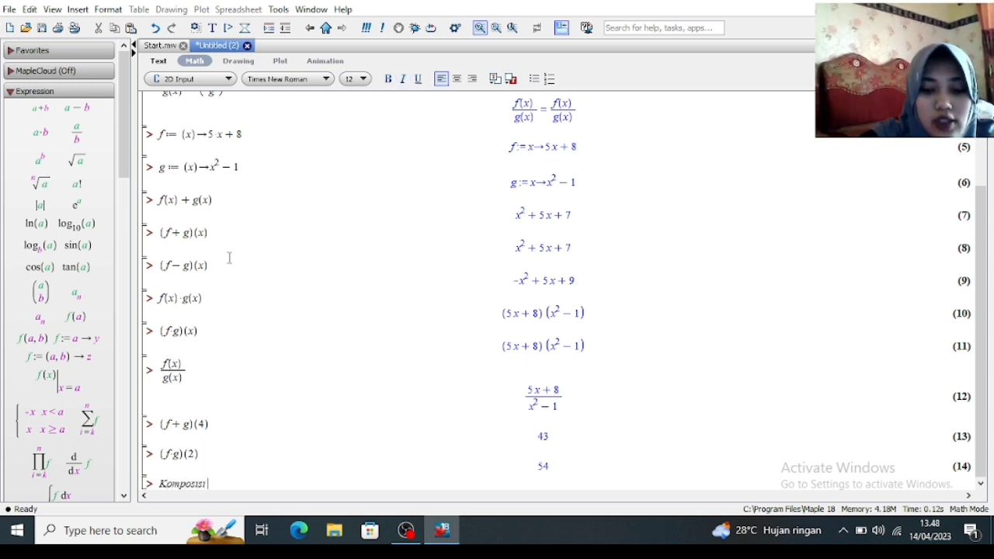
type("Fungsi")
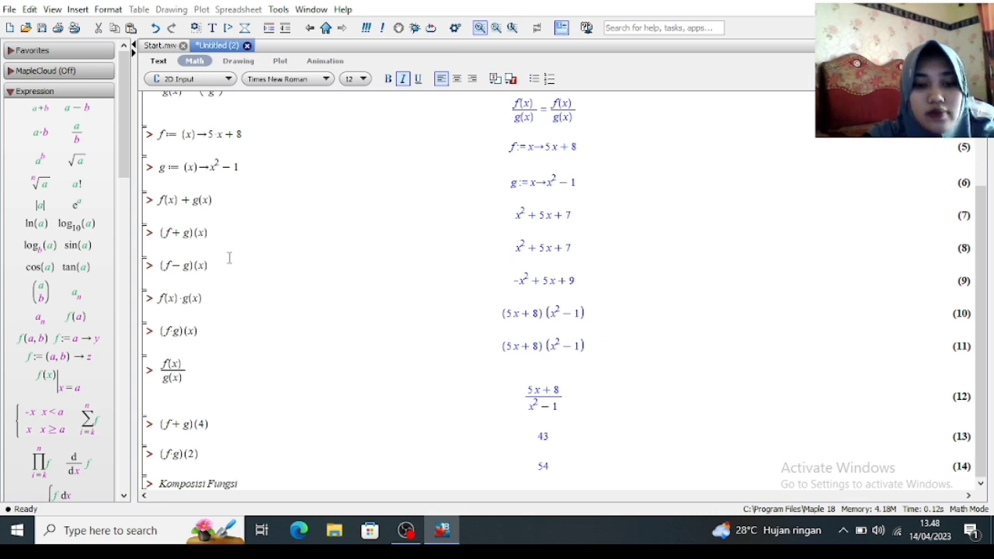
key("Return")
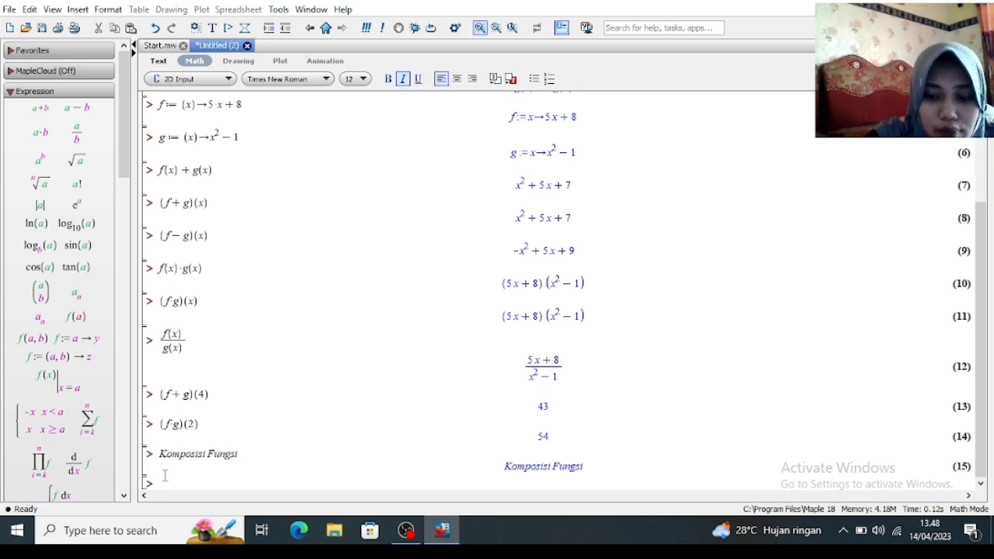
- Enter the composition rule (f∘g) = f(g(x)) at the new prompt, using the composition symbol, and evaluate it
type("(")
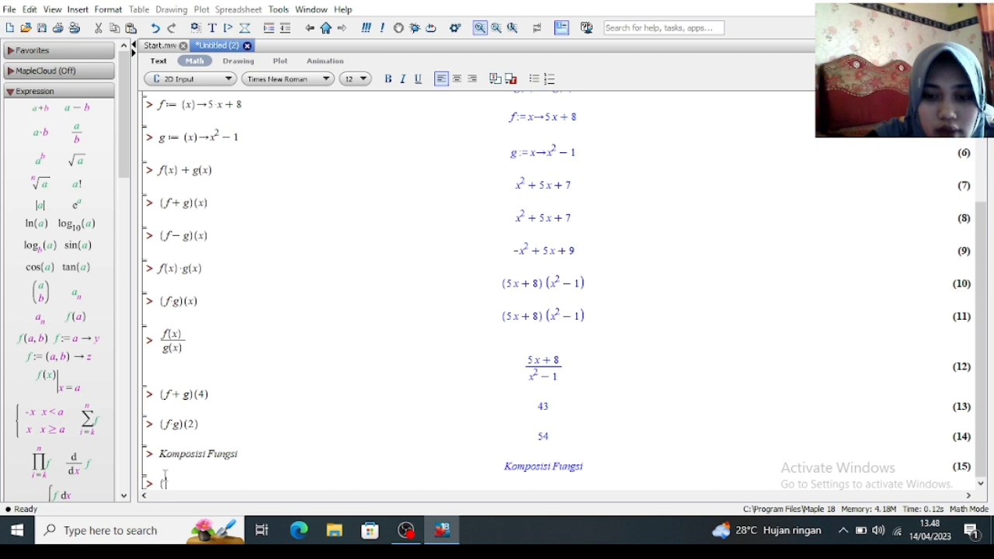
type("f")
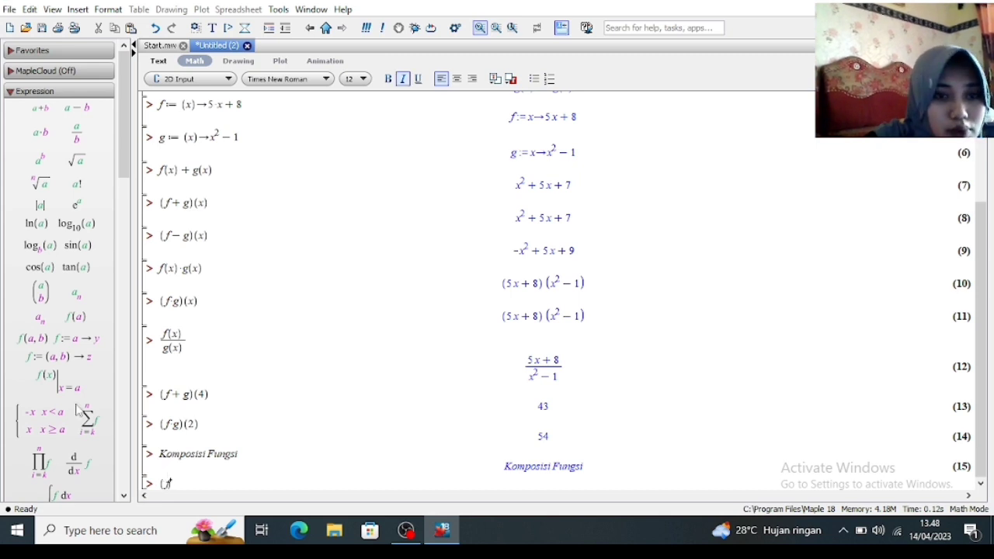
left_click_drag(126, 171, 128, 406)
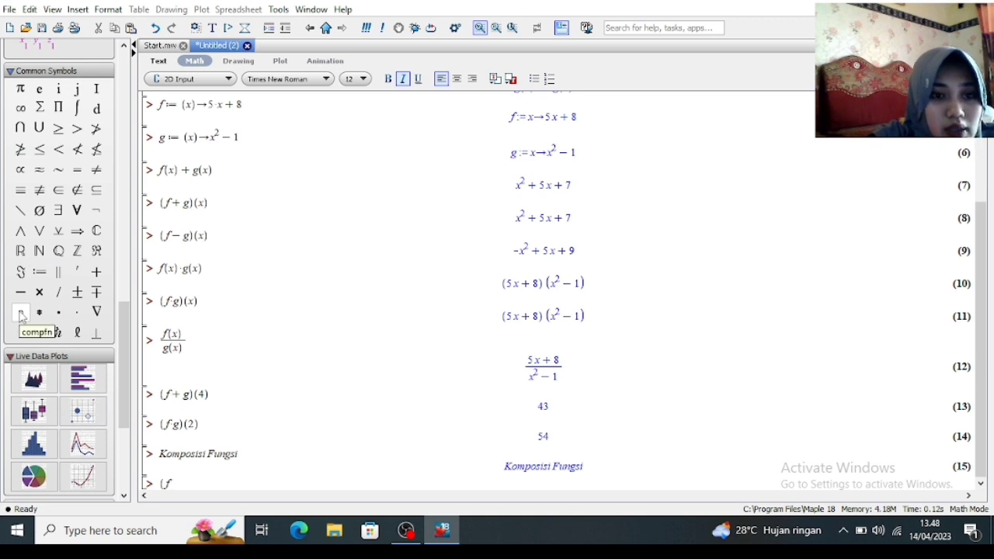
left_click(21, 314)
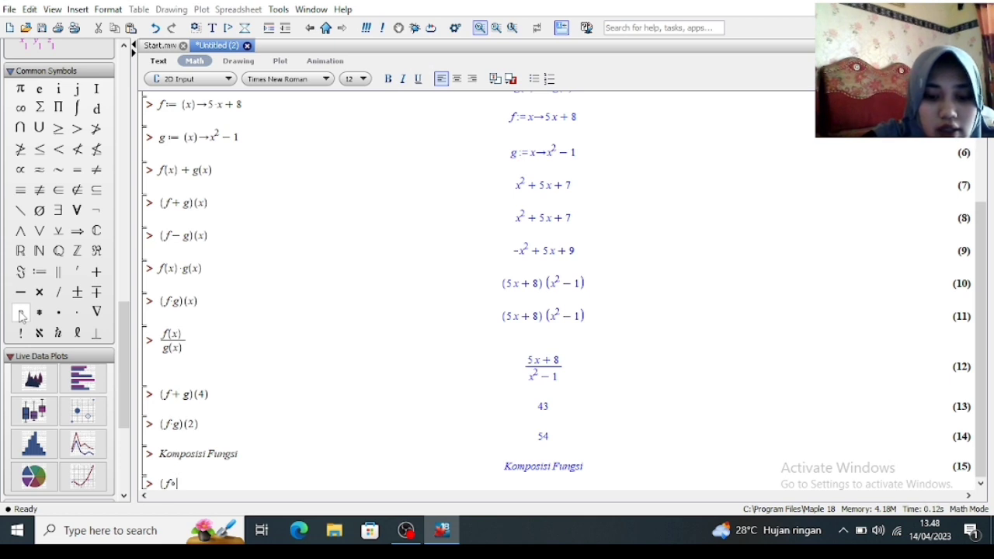
type("g)")
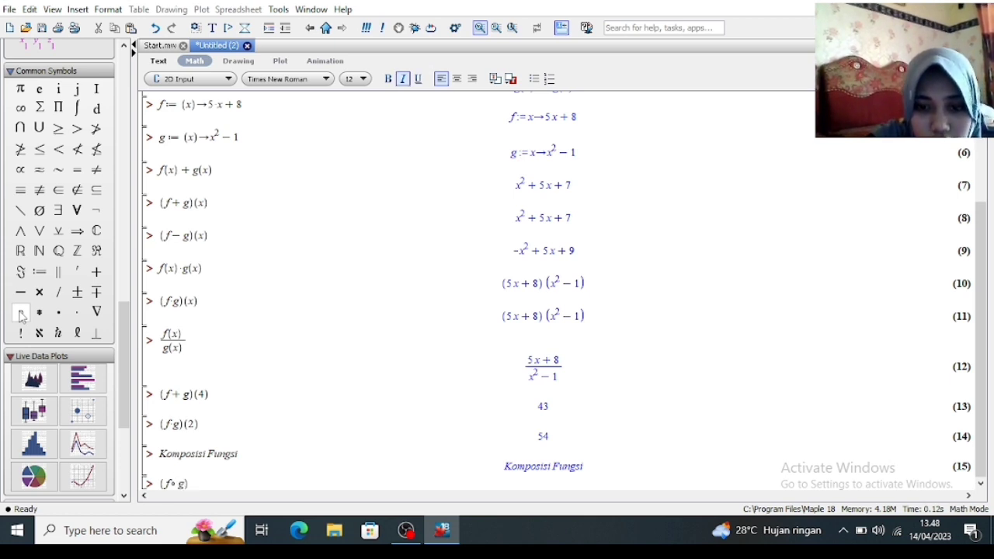
type("=")
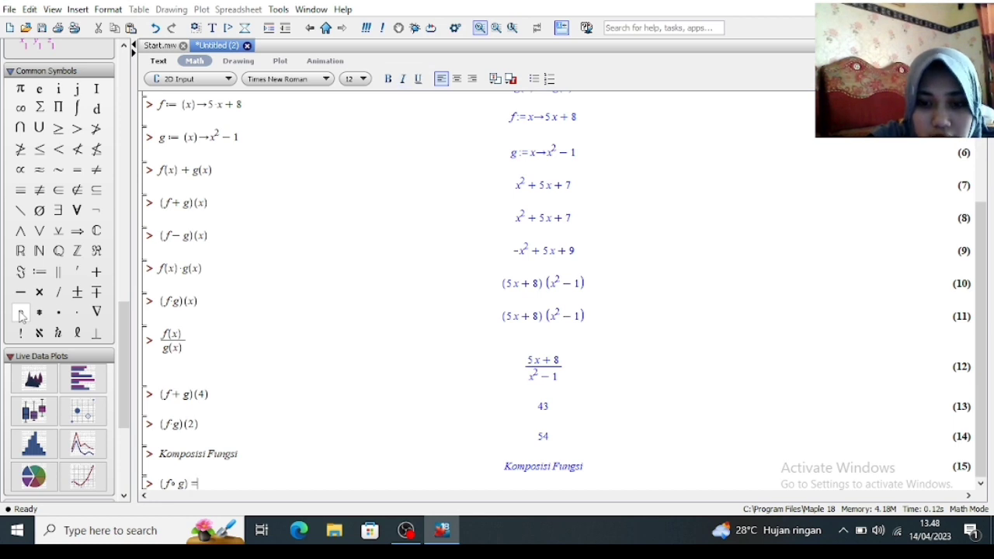
type("g")
key("BackSpace")
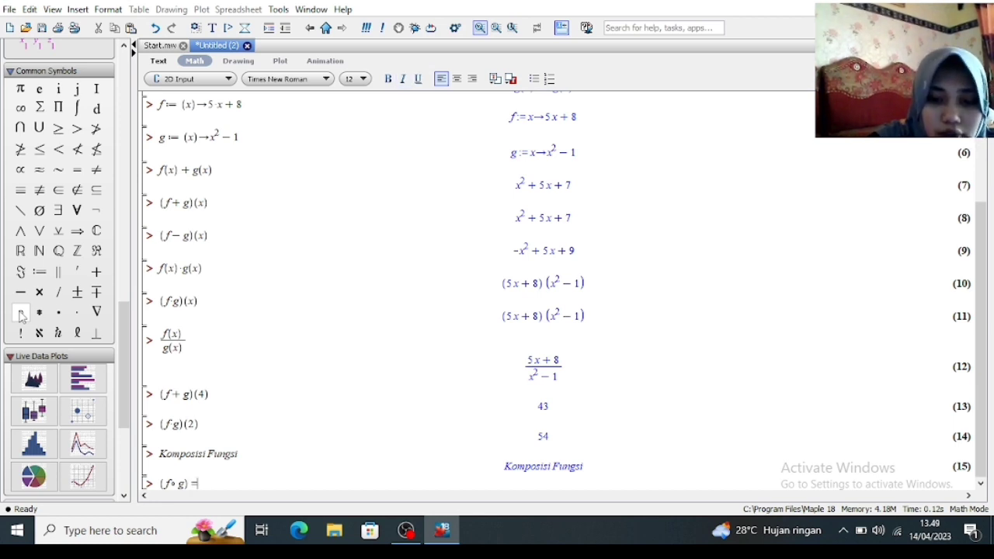
type("f(")
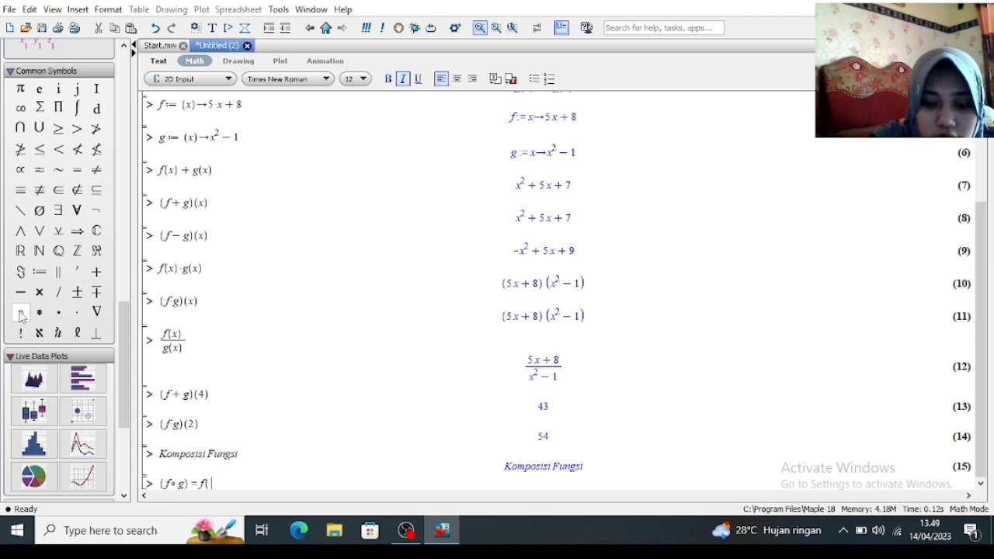
type("g(")
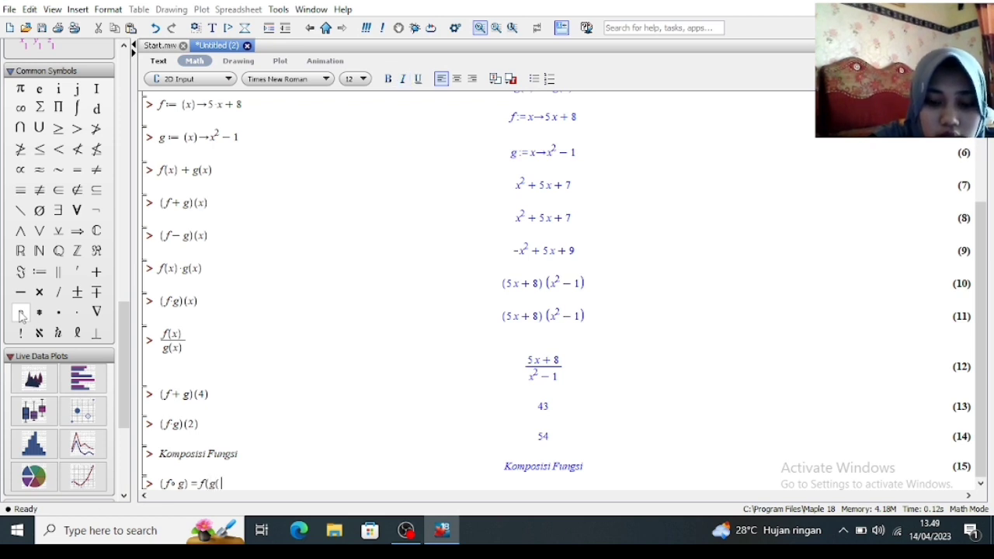
type("x))")
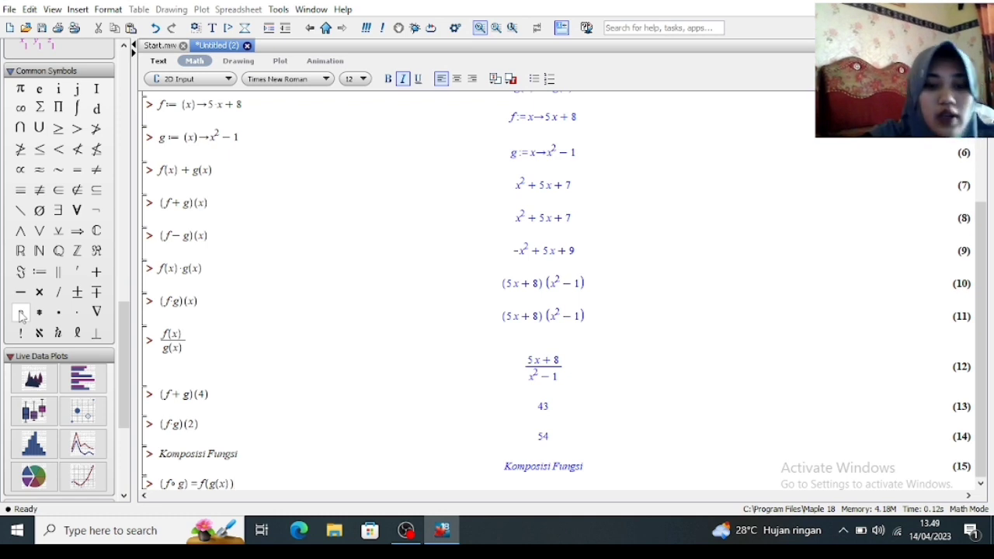
key("Return")
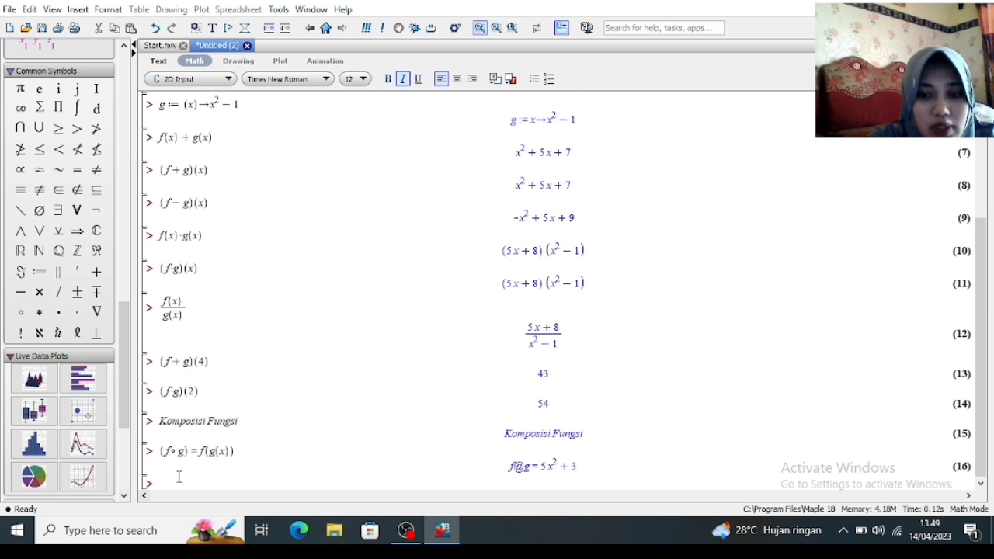
- Enter the composition (f@g)(x) at the new prompt and evaluate it
type("(")
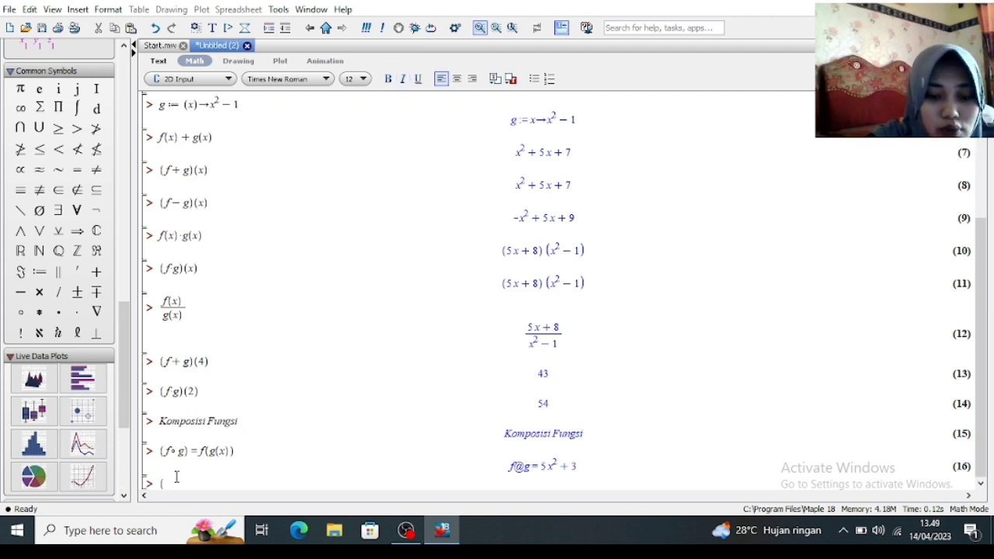
type("f@")
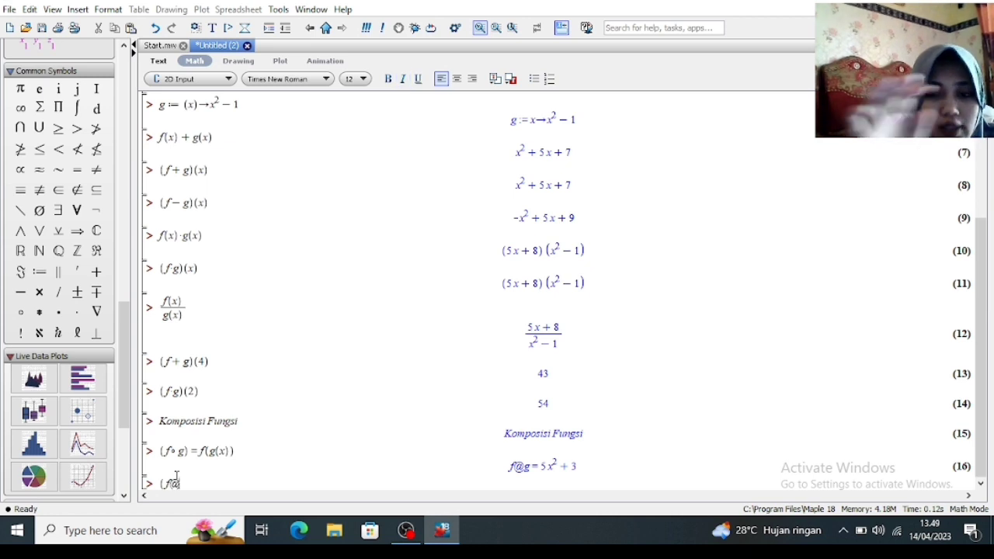
type("g")
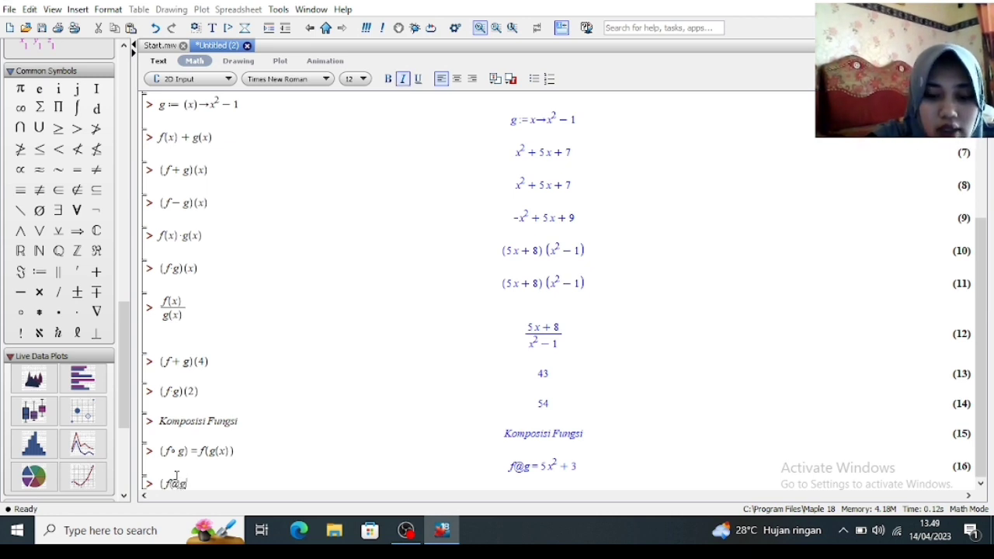
type(")")
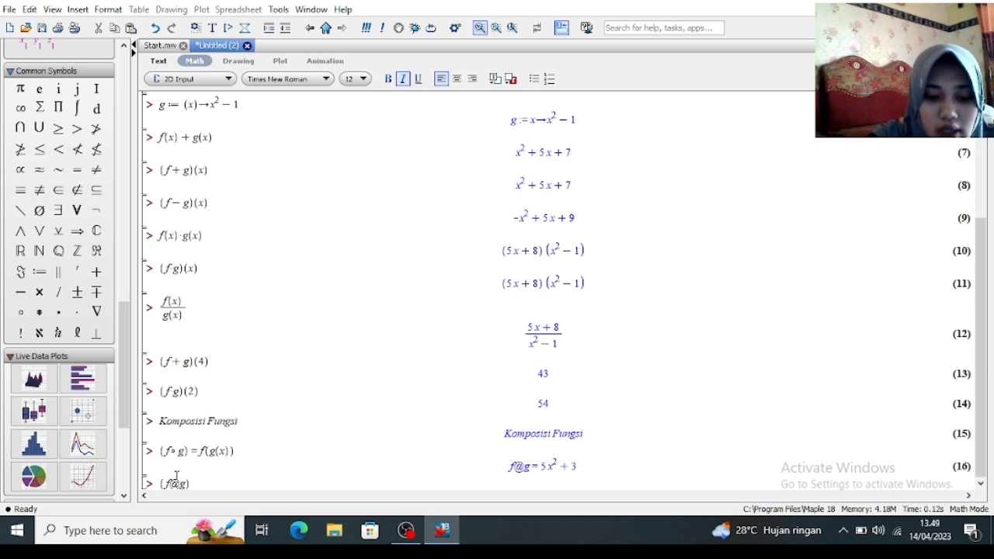
type("(x)")
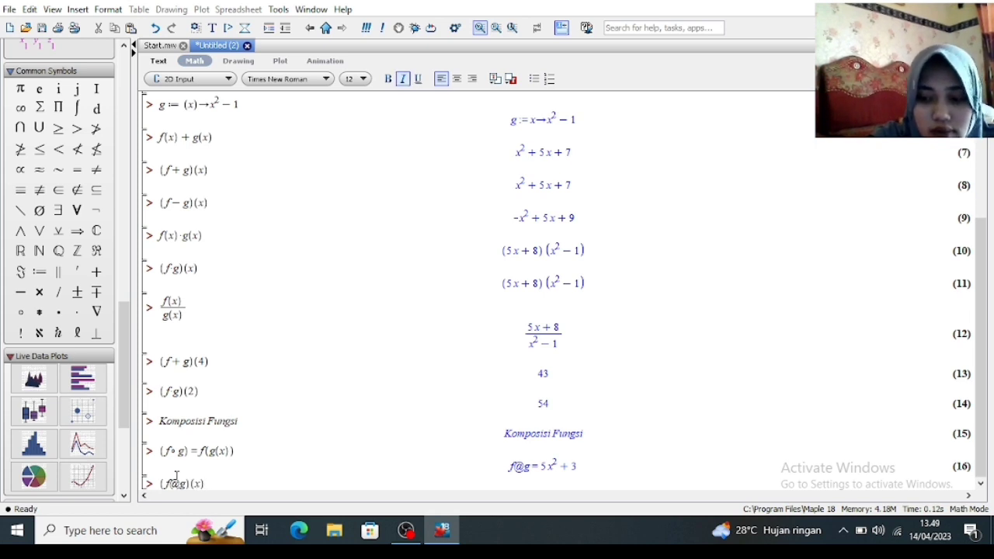
key("Return")
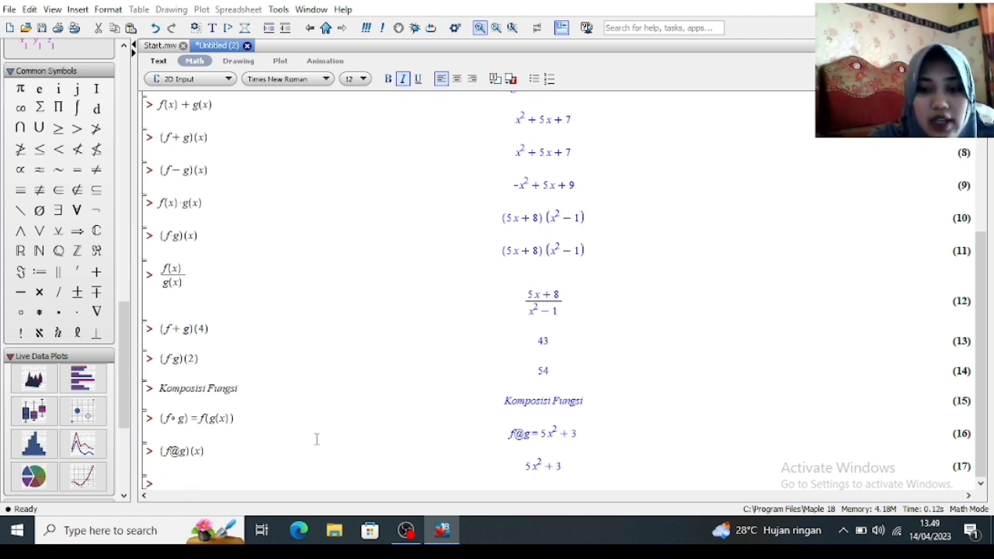
- Redefine f as the function f := (x) → 2·x + 1 at the new prompt and execute it
type("f")
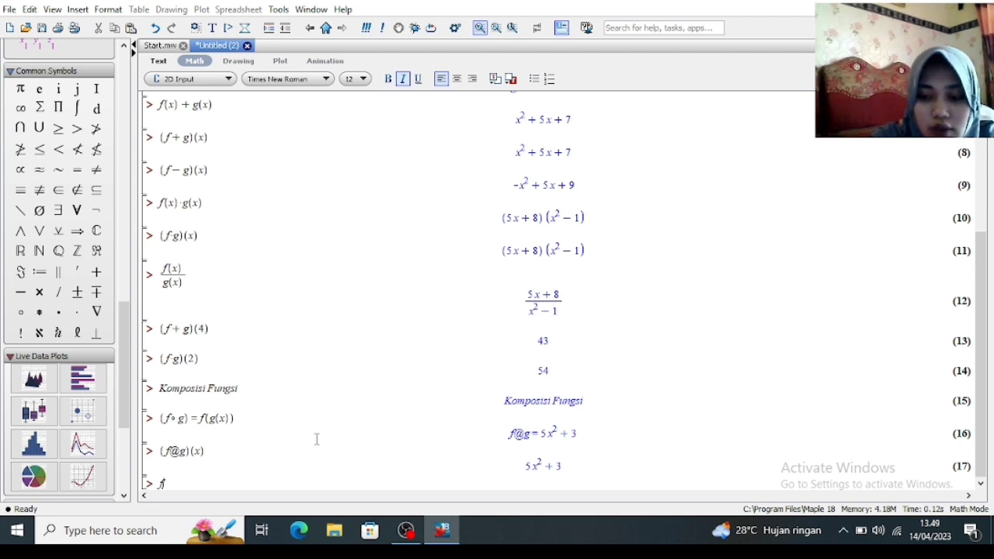
type(":=")
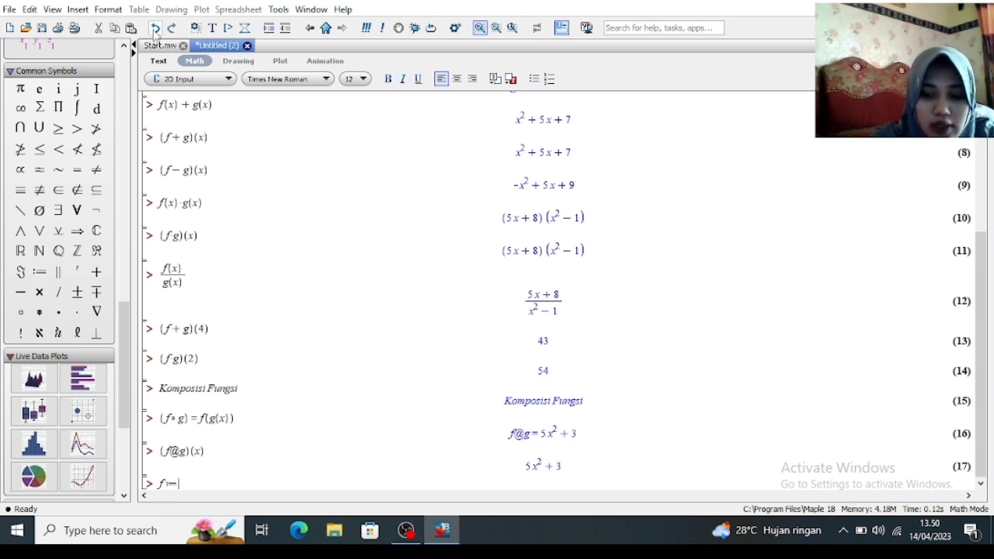
type("(x0")
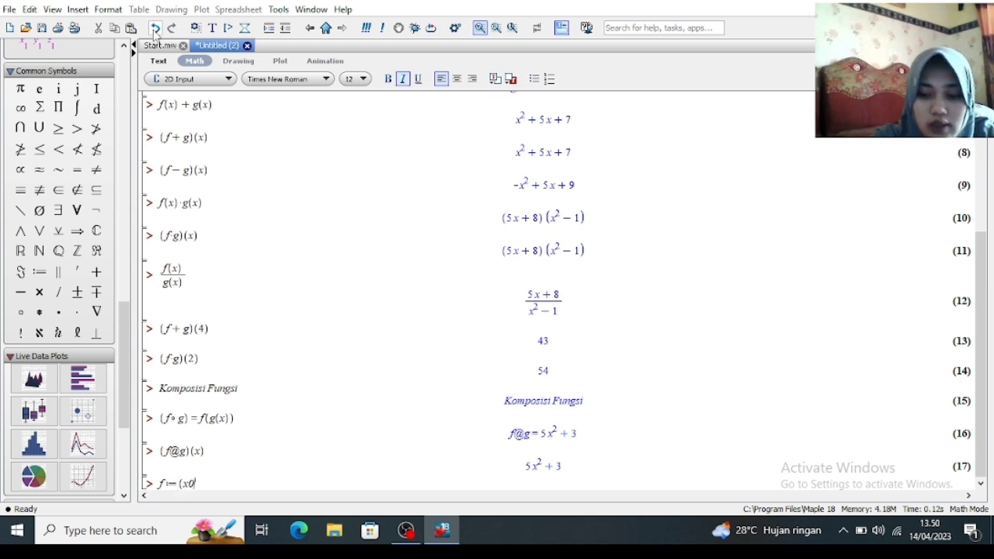
key("BackSpace")
type(")")
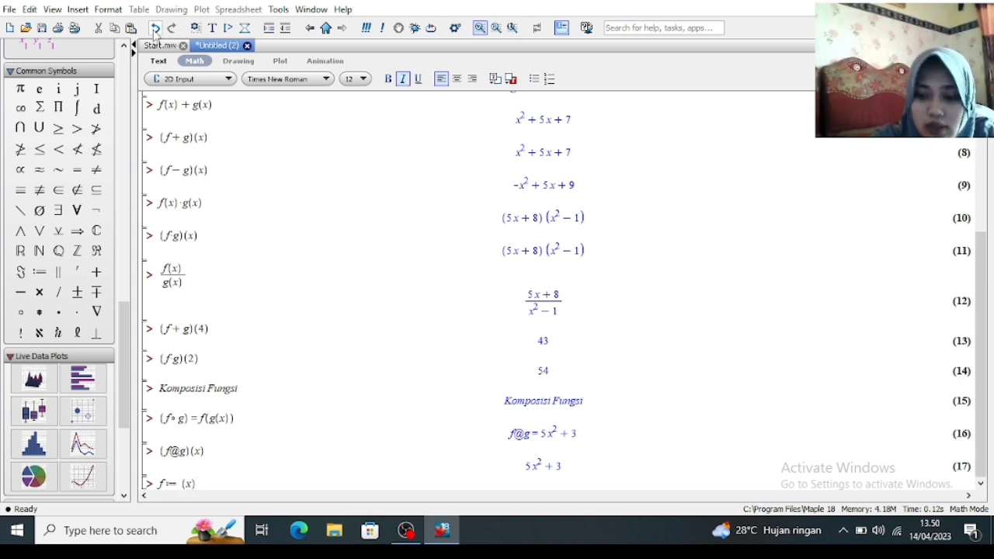
type("->2")
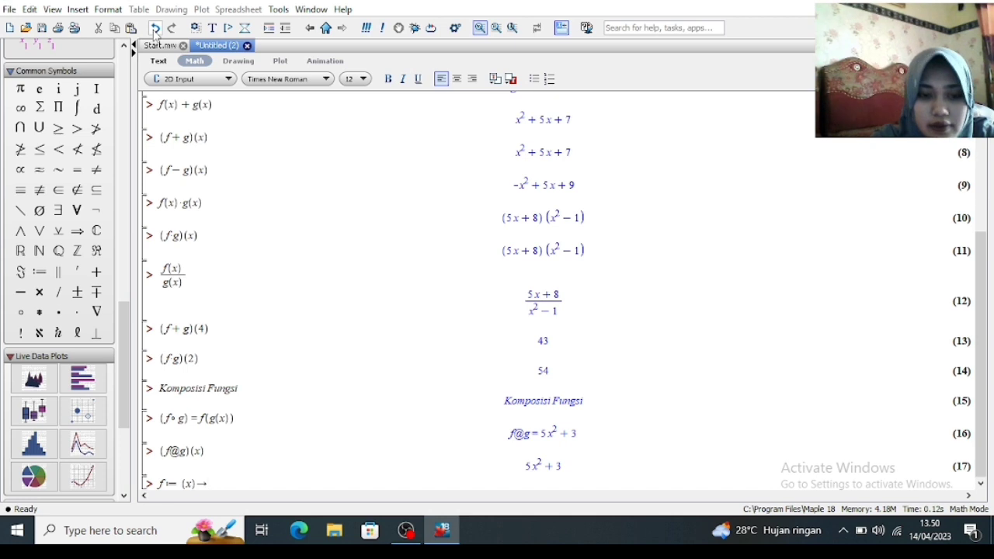
type(" x")
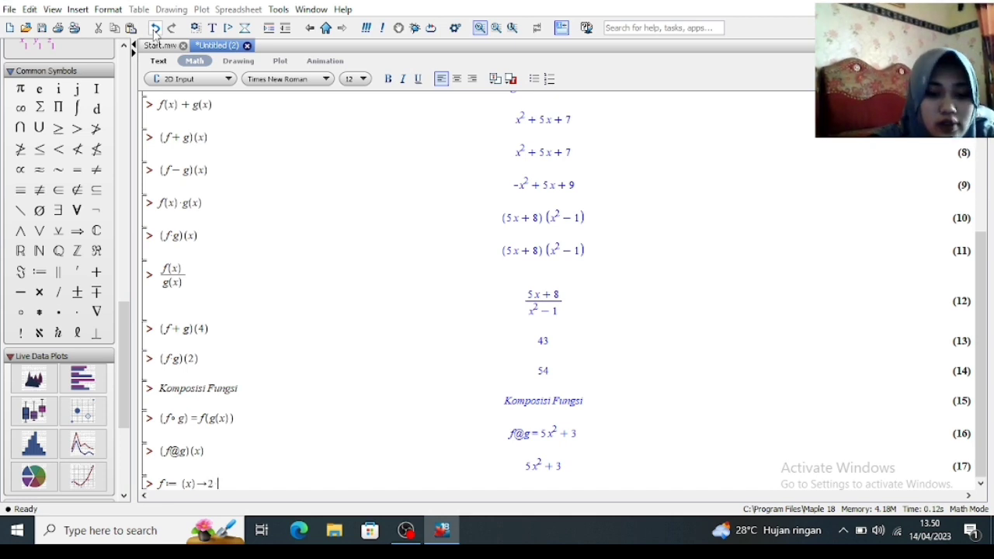
type("+1")
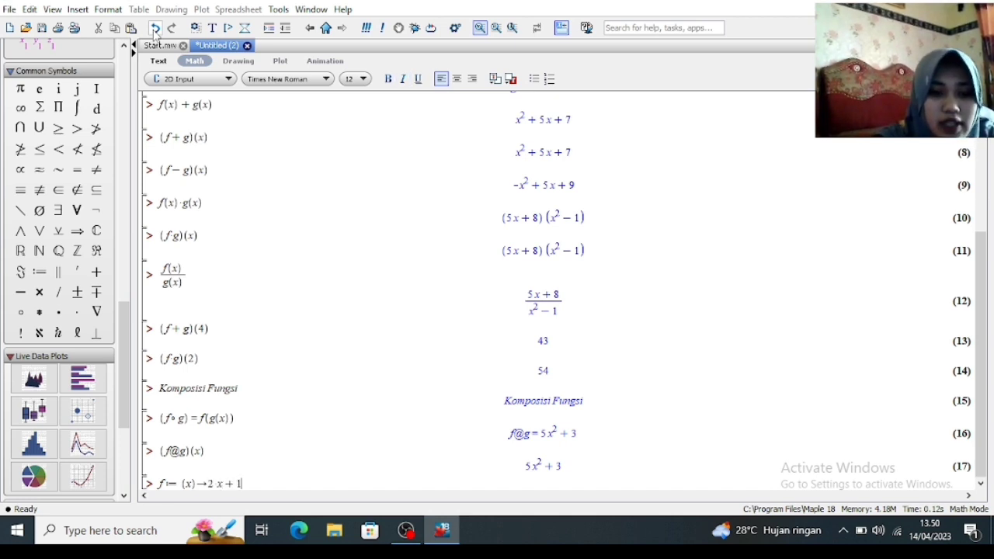
key("Return")
- Redefine g as the function g := (x) → x^2 at the new prompt and execute it
type("g")
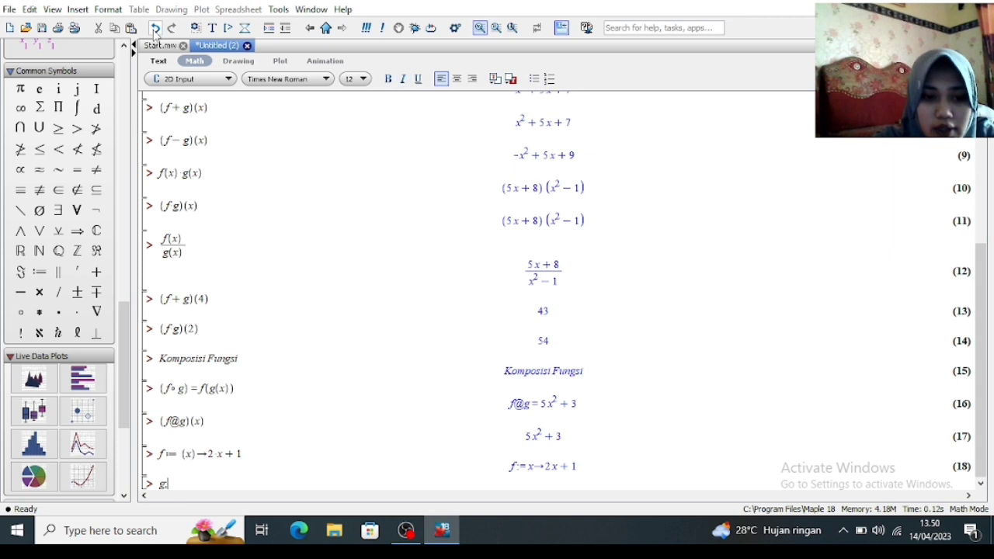
type(":")
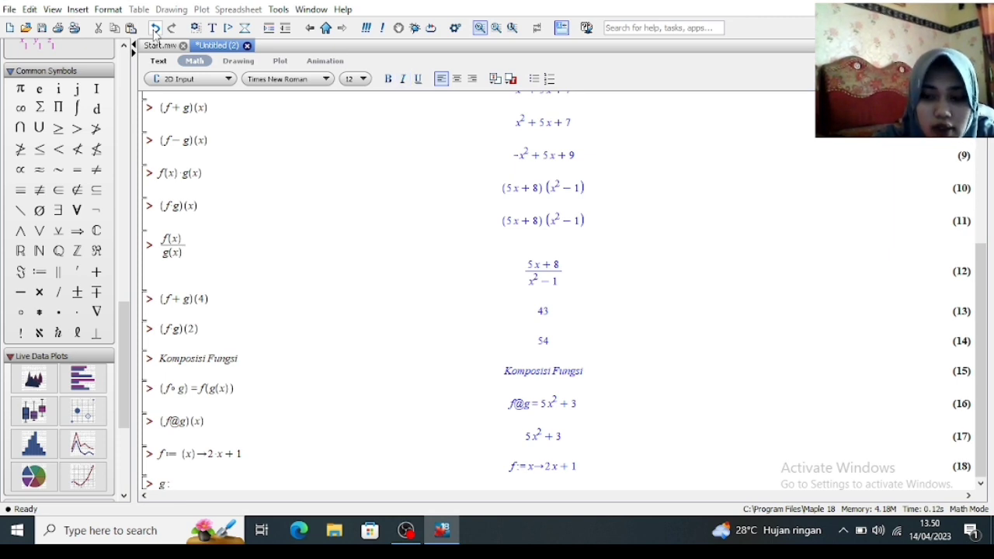
type("=")
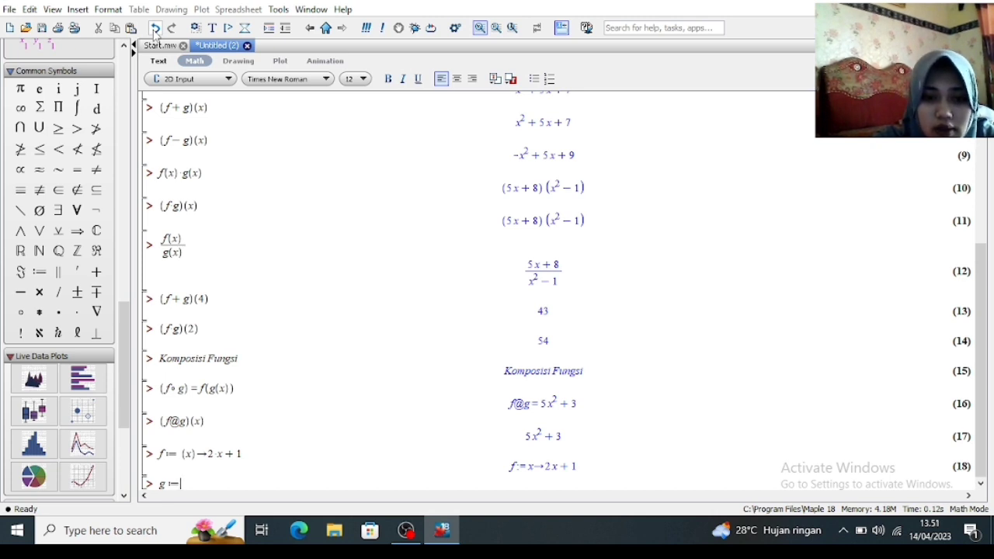
type("(x)")
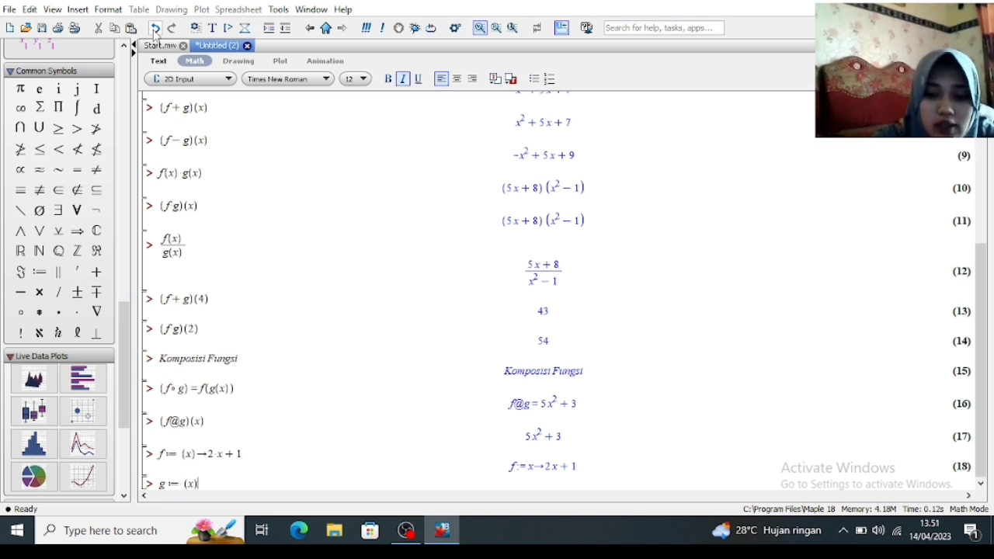
type("->")
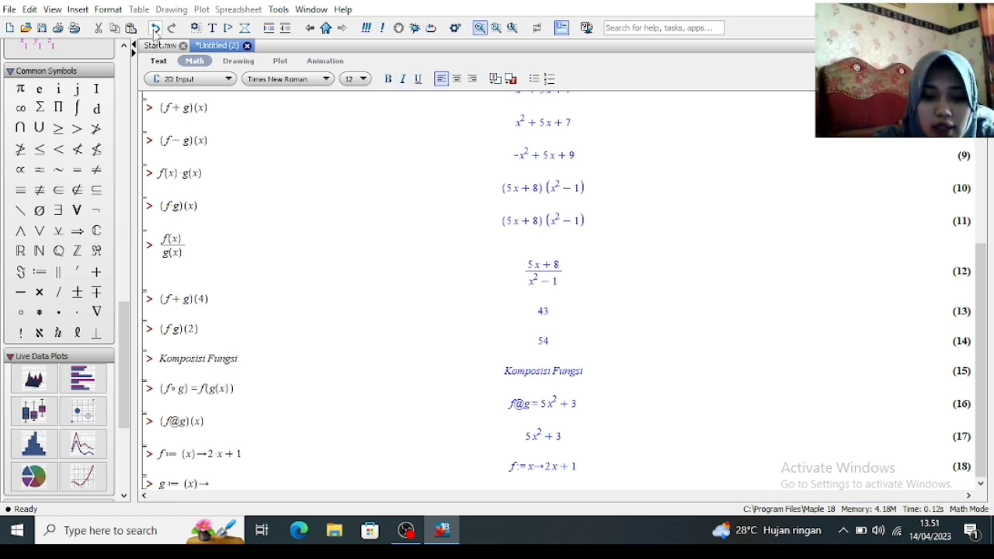
type("x")
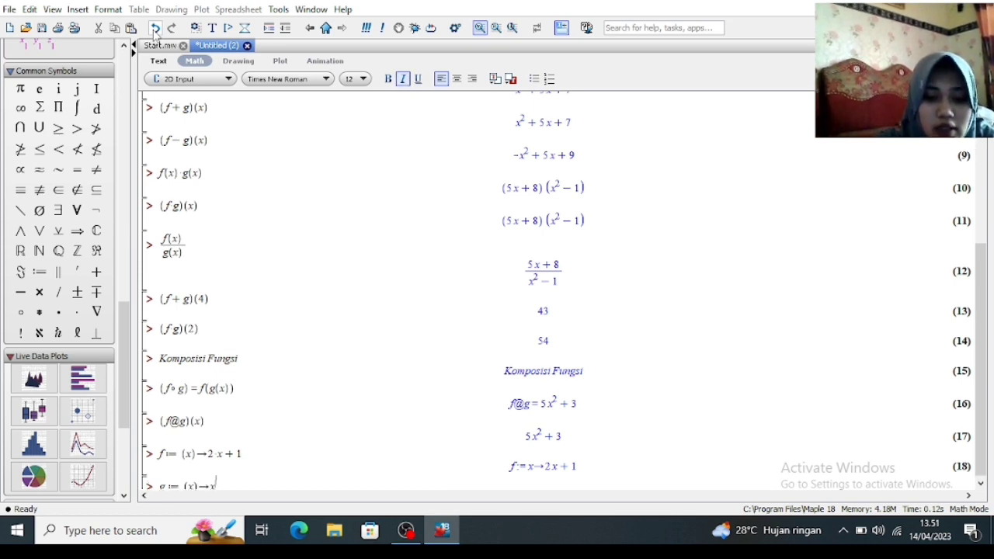
type("^2")
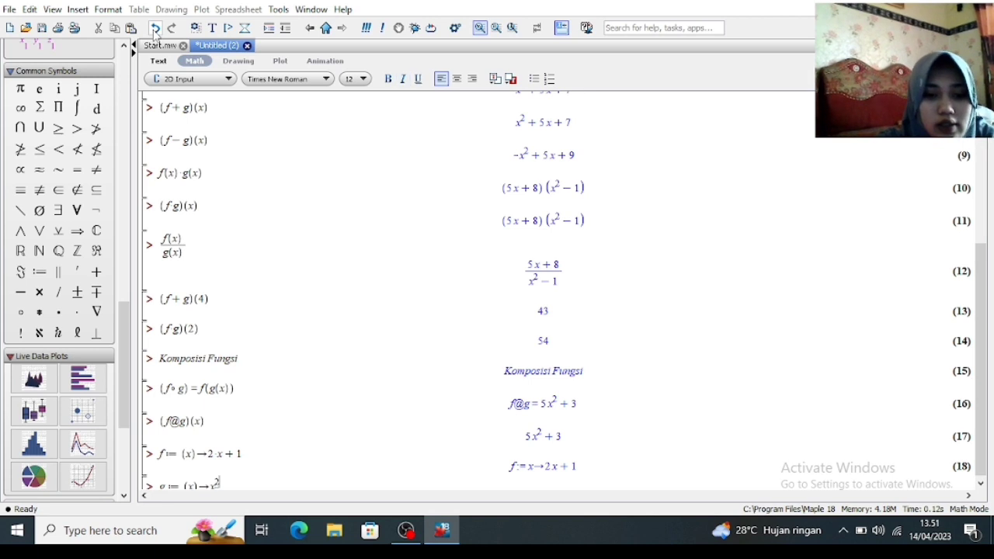
key("Return")
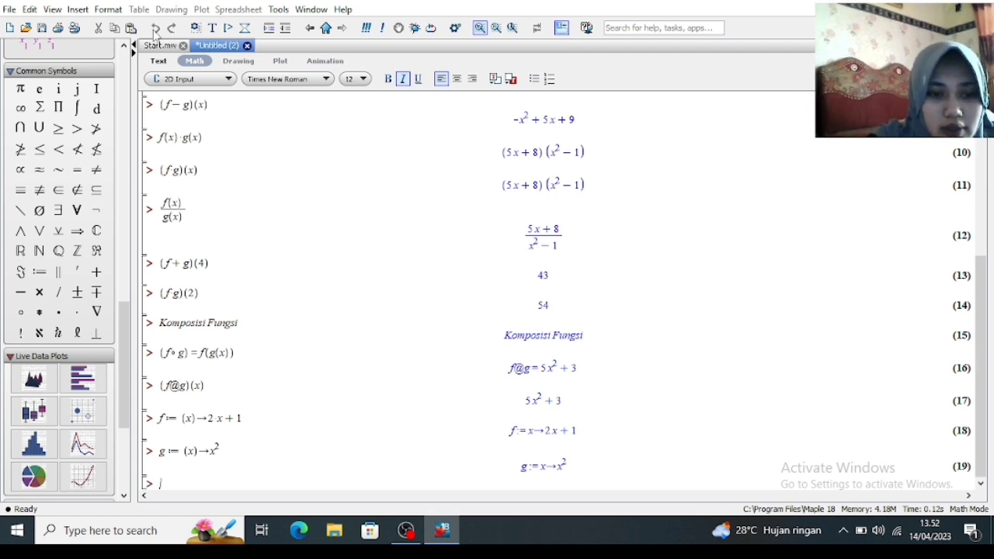
- Enter the composition (f@g)(x) for the redefined functions at the new prompt and evaluate it
type("(f@")
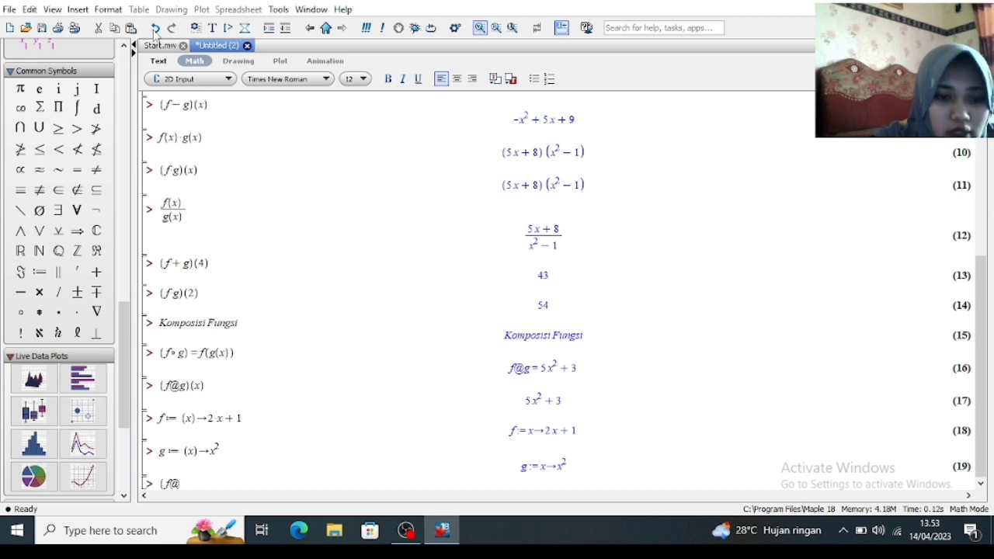
type("g")
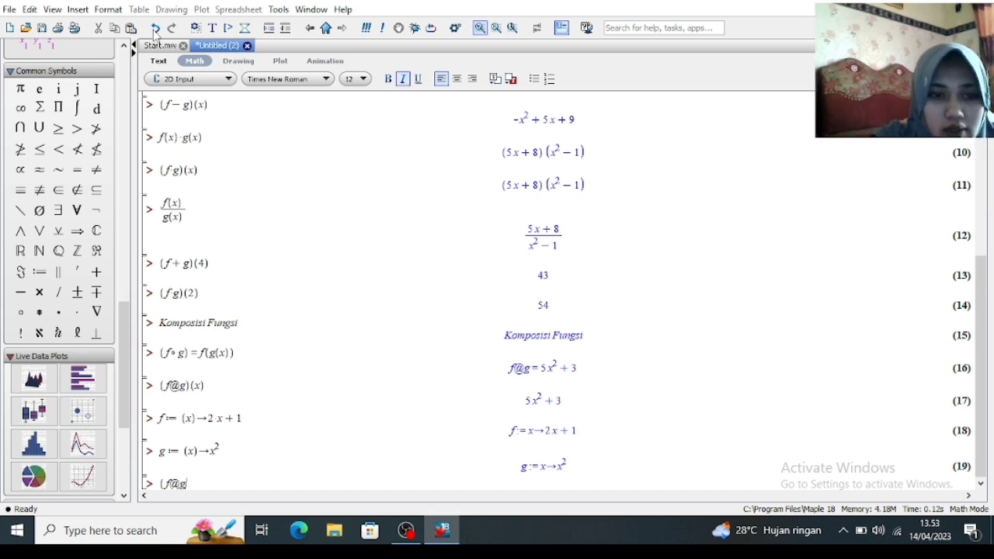
type(")")
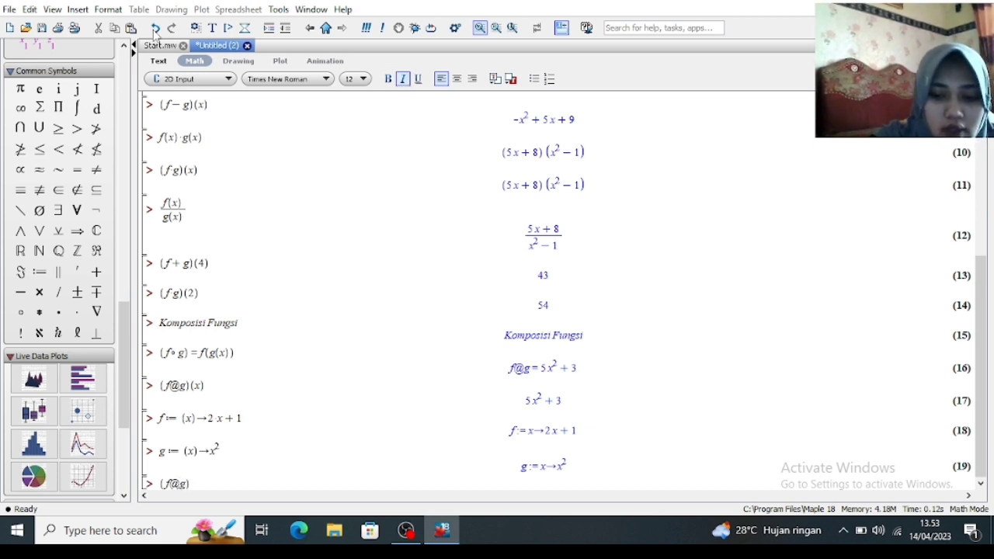
type("(x)")
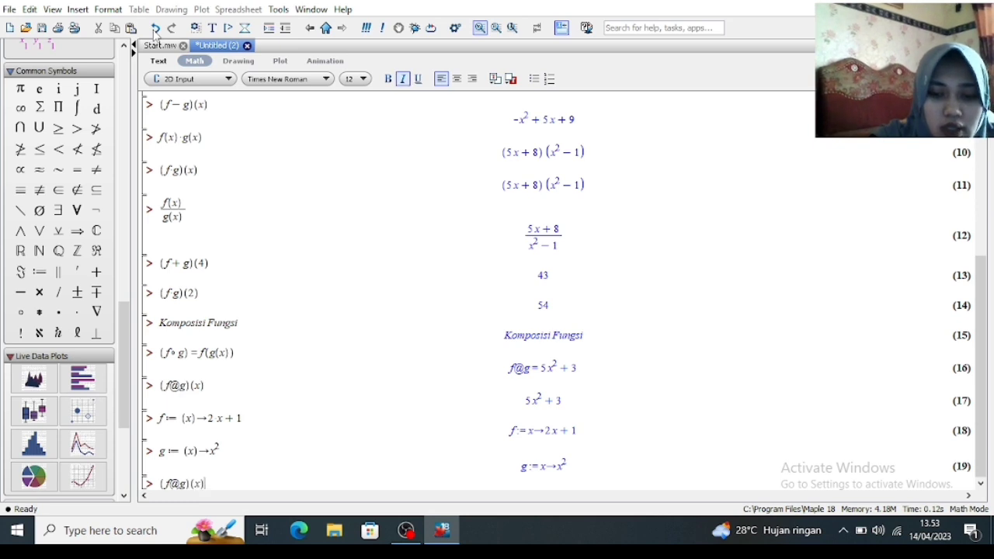
key("Return")
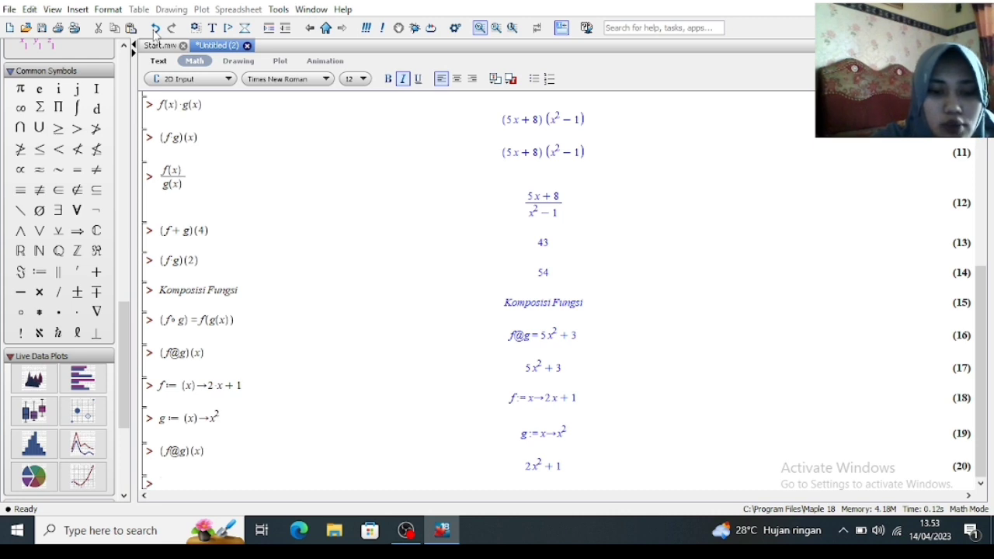
- Enter the reverse composition (g@f)(x) at the new prompt and evaluate it
type("(")
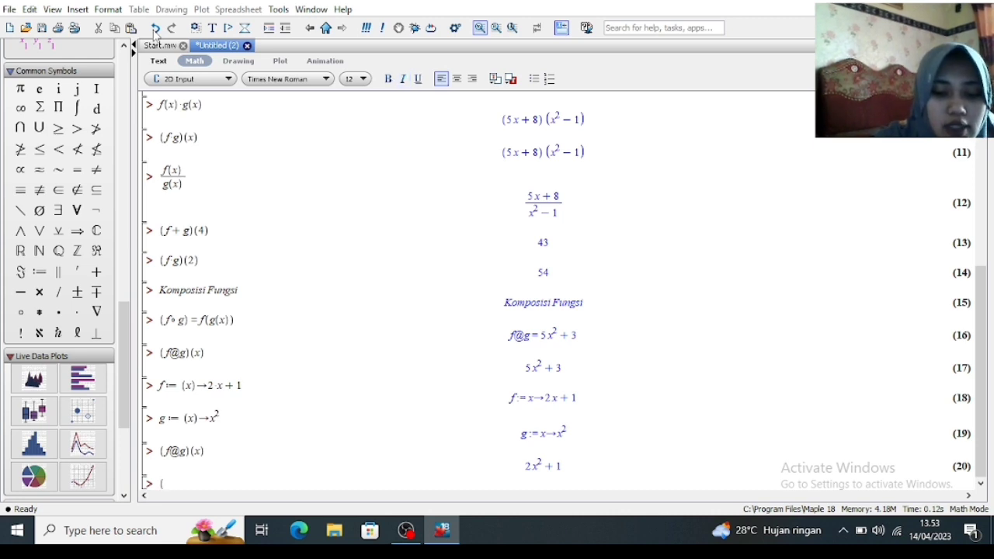
type("g")
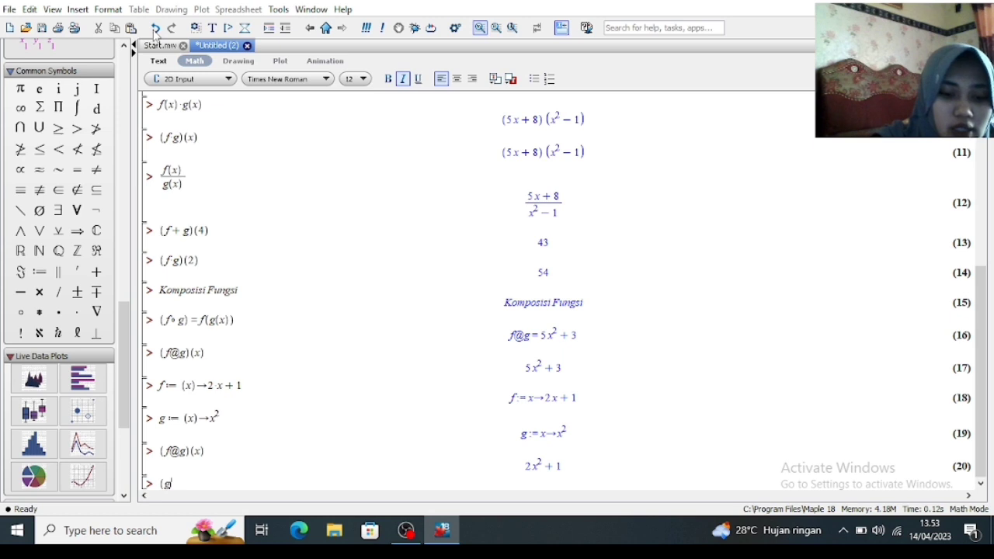
type("@")
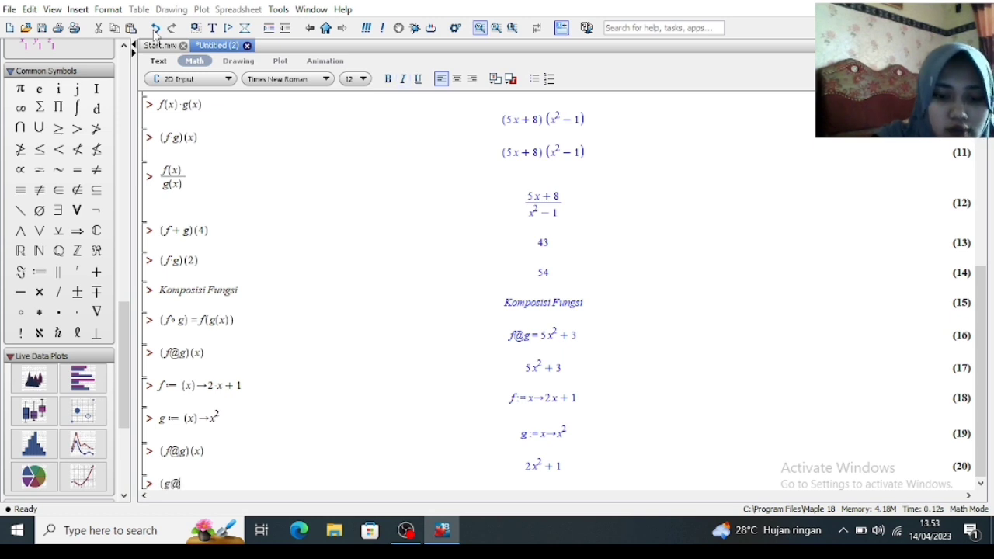
type("f) ")
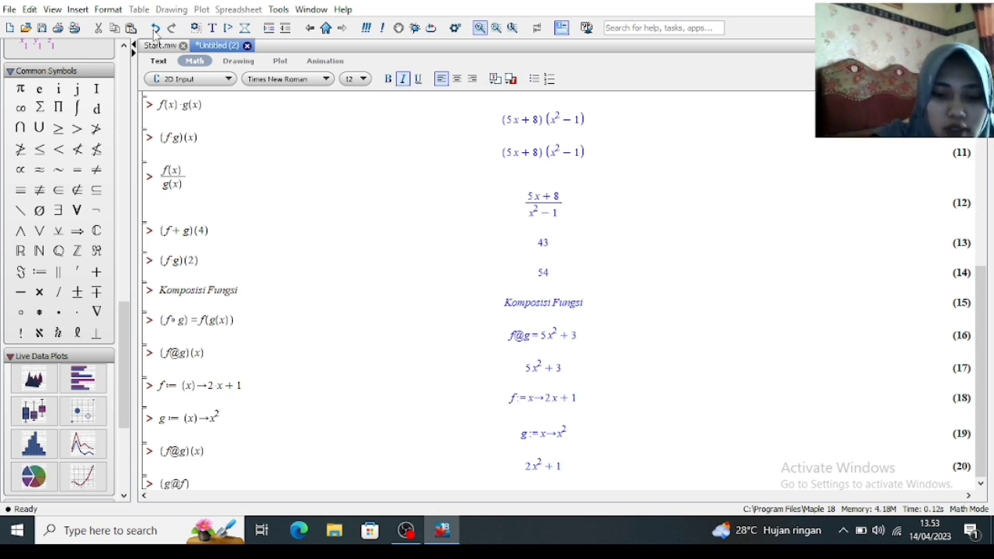
type("(")
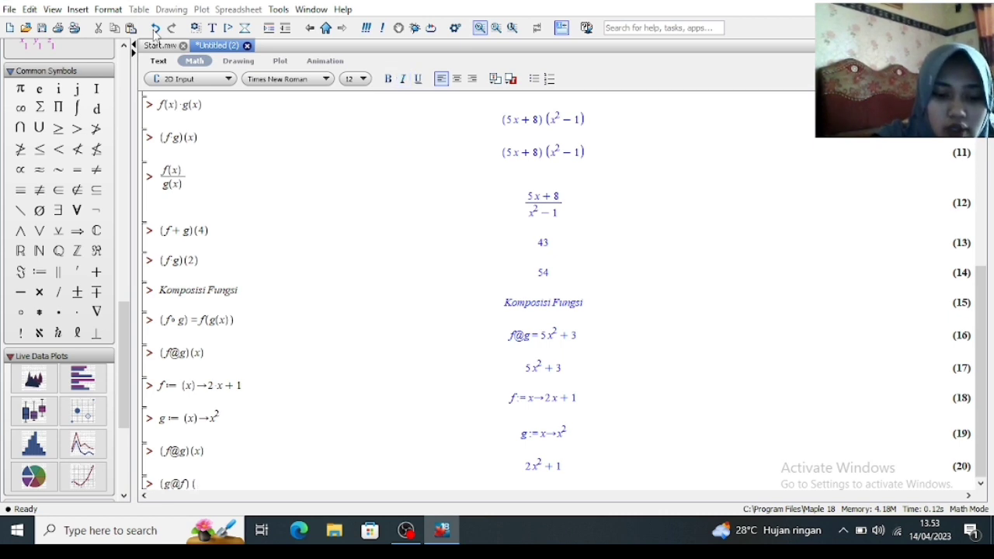
type("x)")
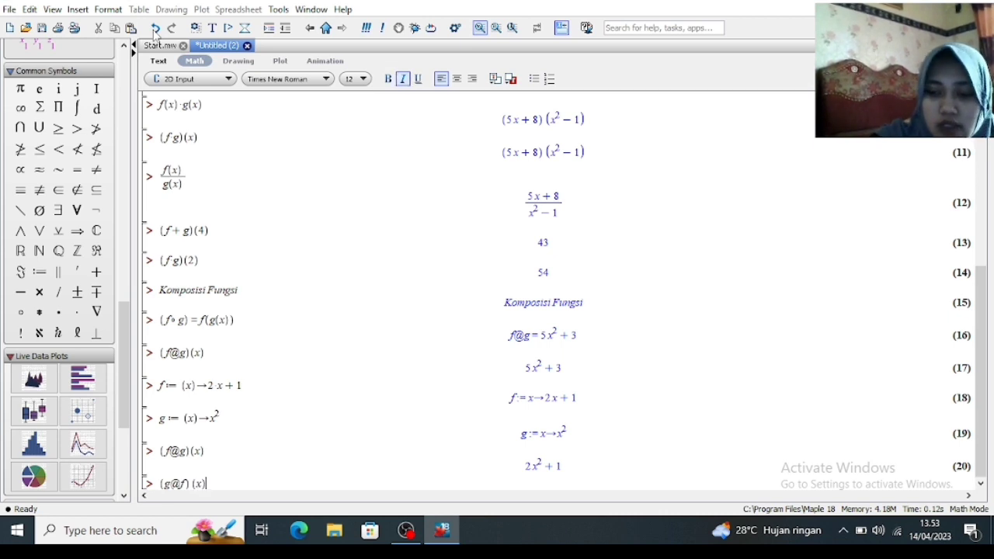
key("Return")
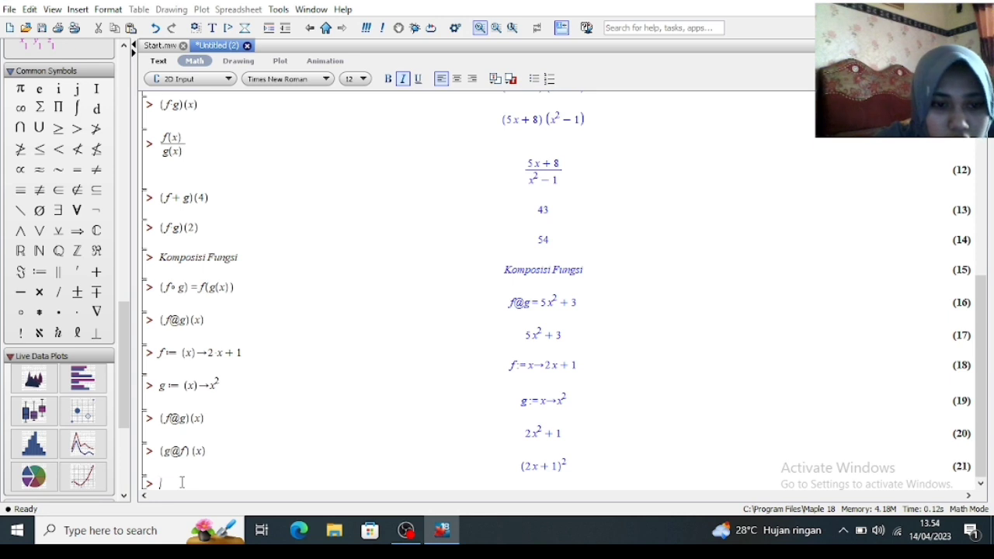
- Copy the latest (f@g)(x) expression to the new prompt, replace x with 2, and evaluate it
left_click_drag(160, 418, 204, 418)
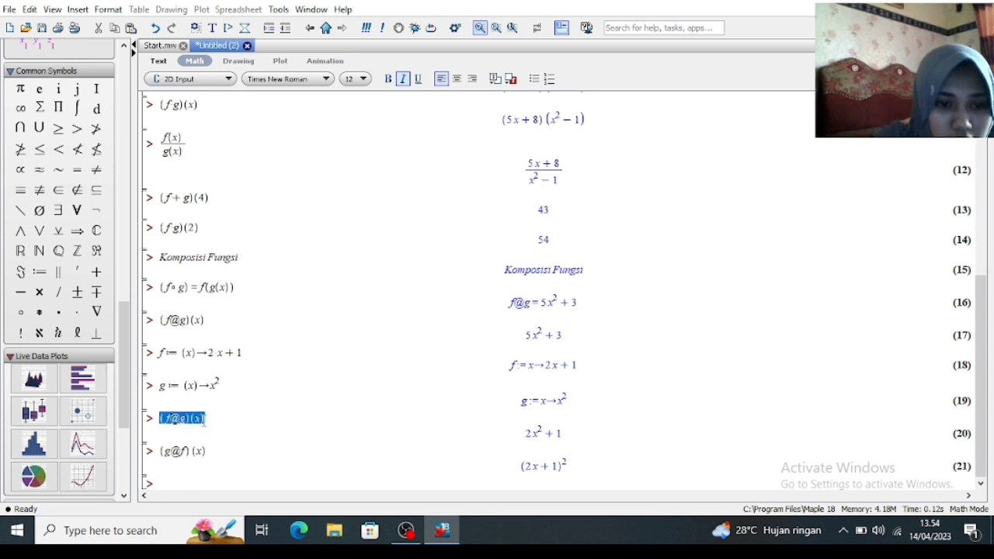
right_click(198, 418)
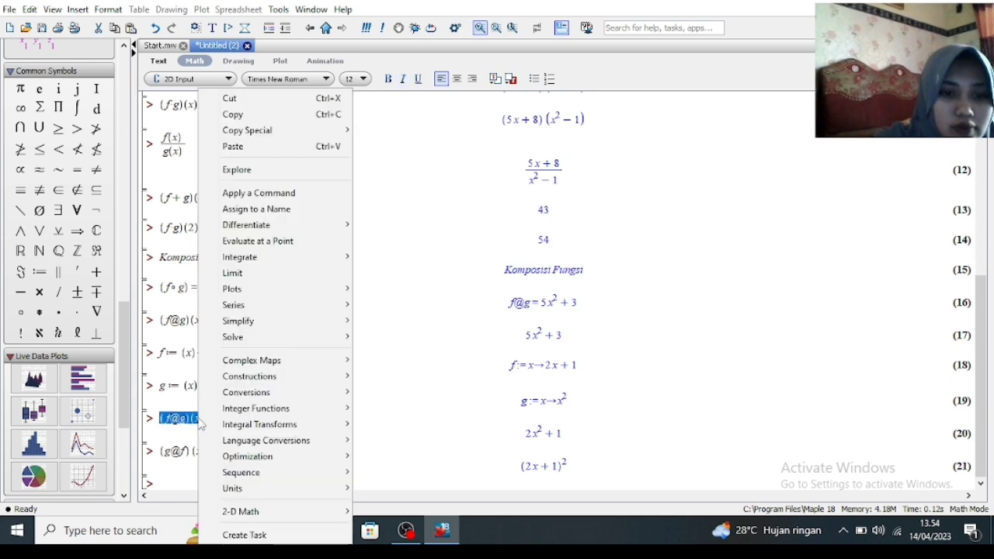
left_click(269, 117)
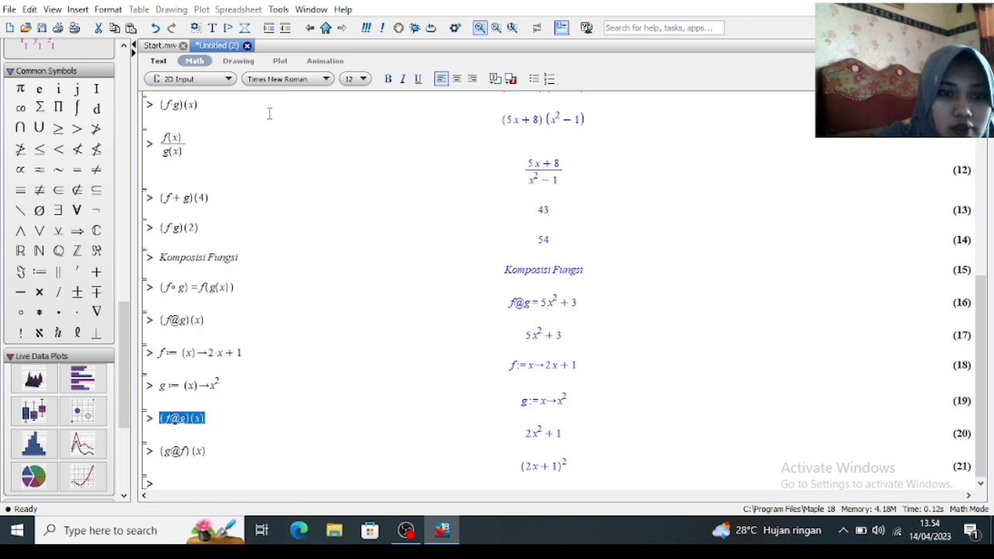
left_click(178, 482)
right_click(178, 482)
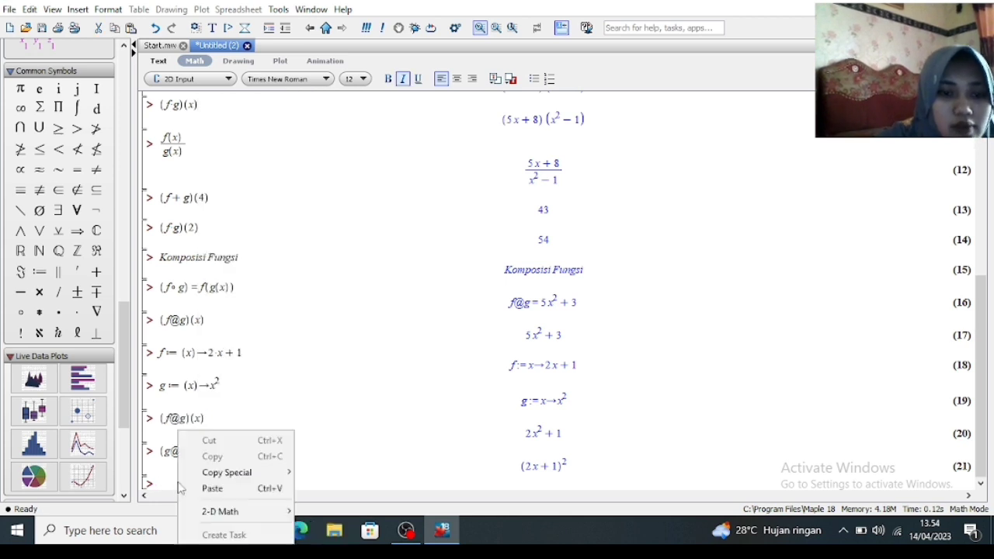
left_click(198, 486)
left_click(200, 484)
key("BackSpace")
type("2")
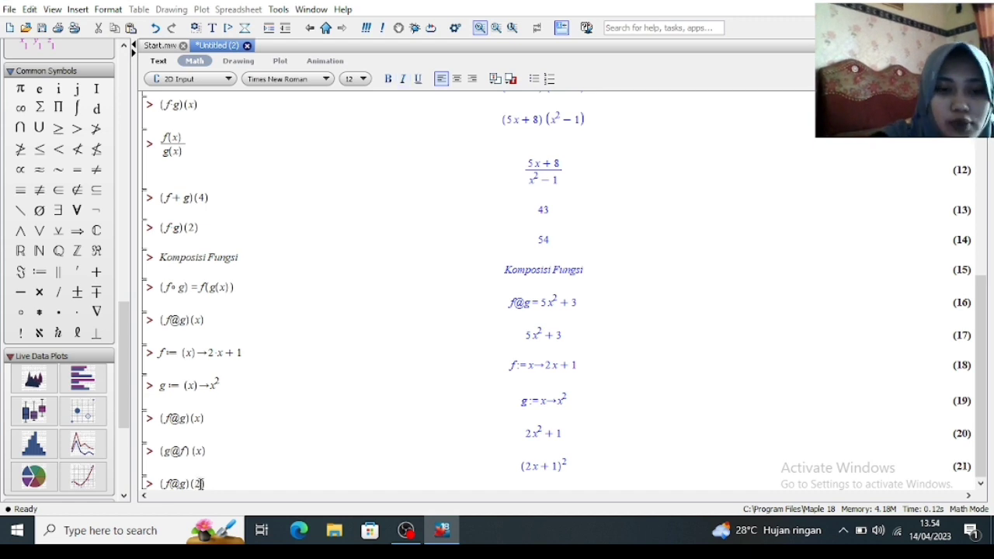
key("Return")
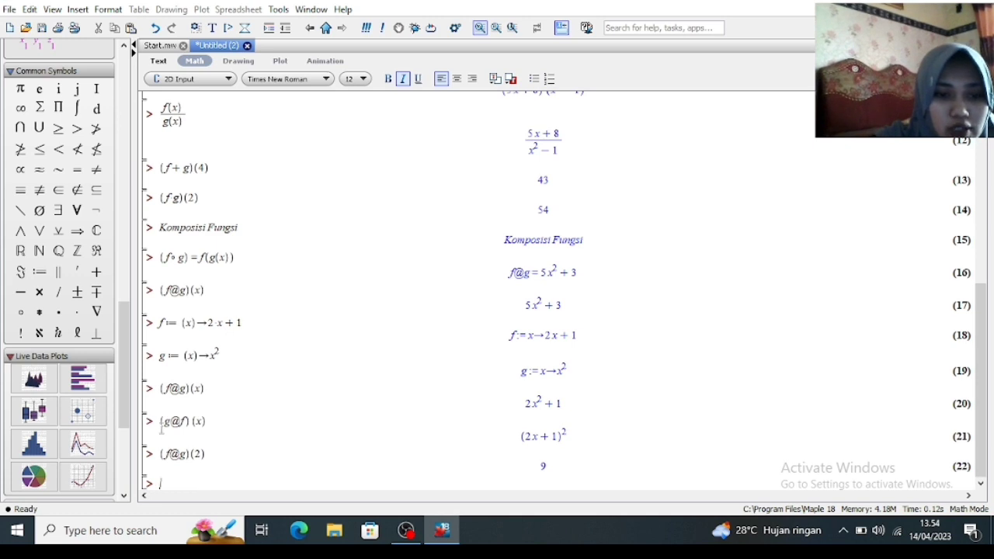
- Copy the (g@f)(x) expression to the new prompt, replace x with 2, and evaluate it
left_click_drag(161, 422, 204, 421)
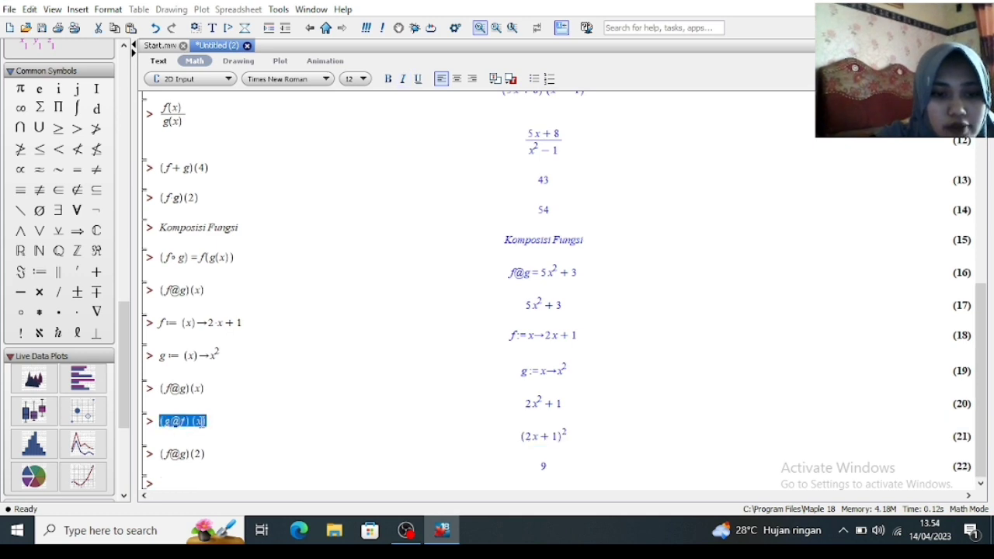
right_click(198, 421)
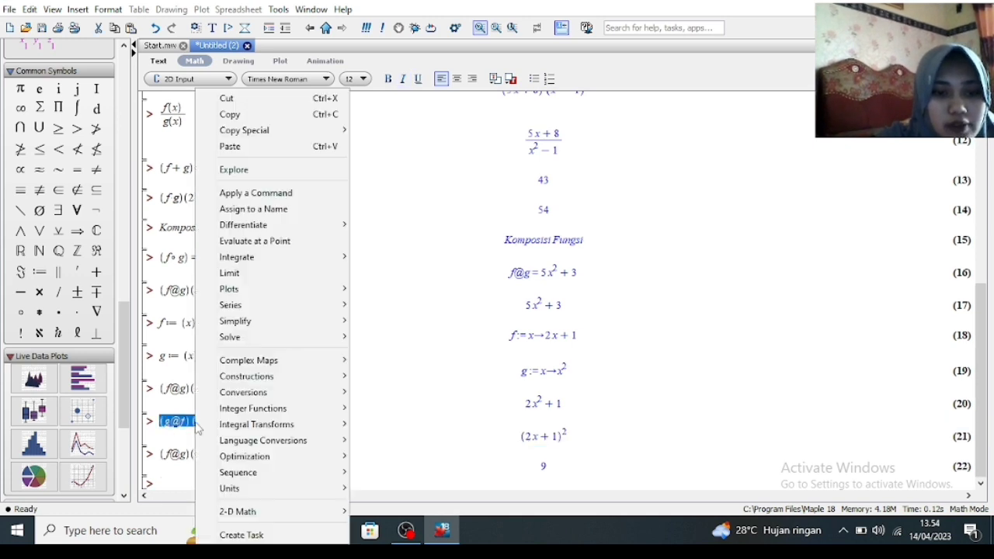
left_click(262, 117)
left_click(175, 477)
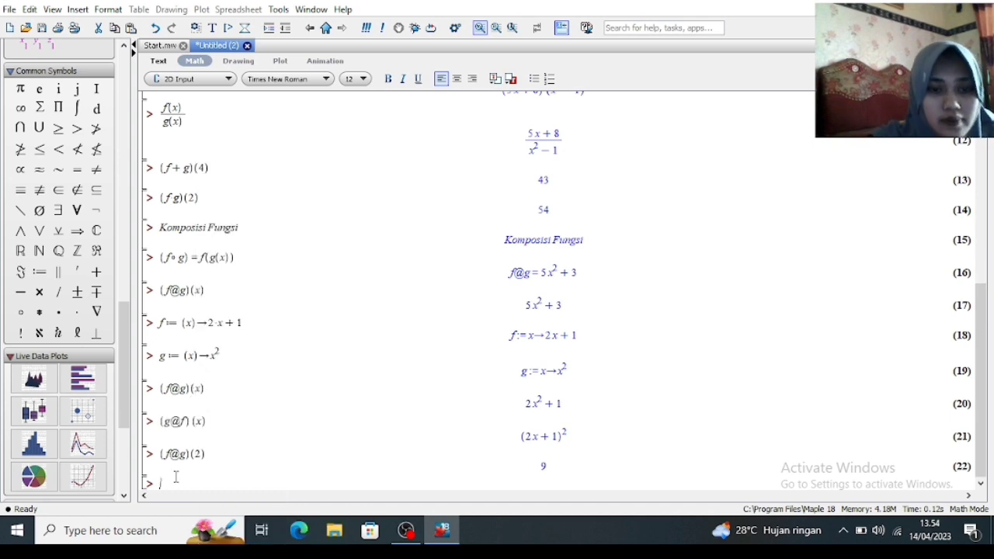
right_click(171, 483)
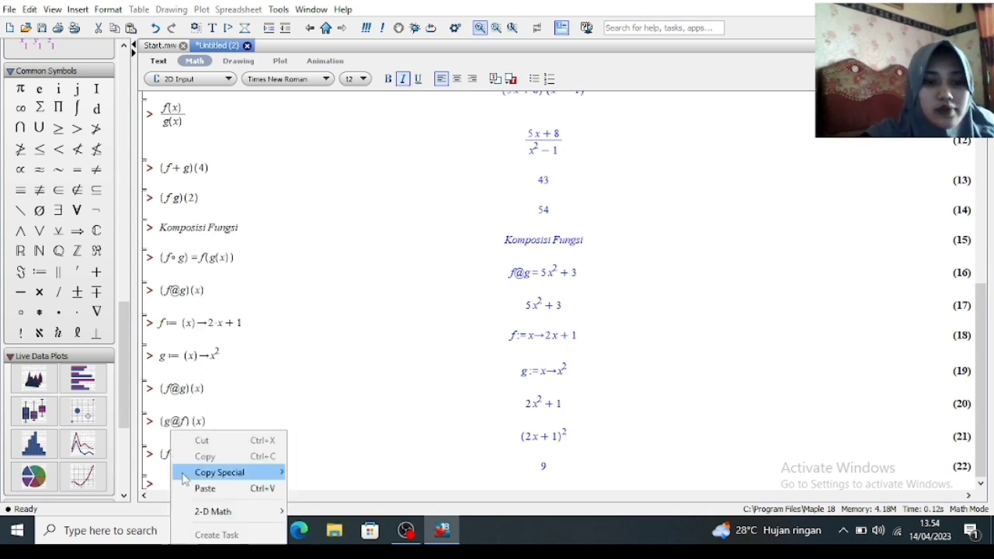
left_click(204, 488)
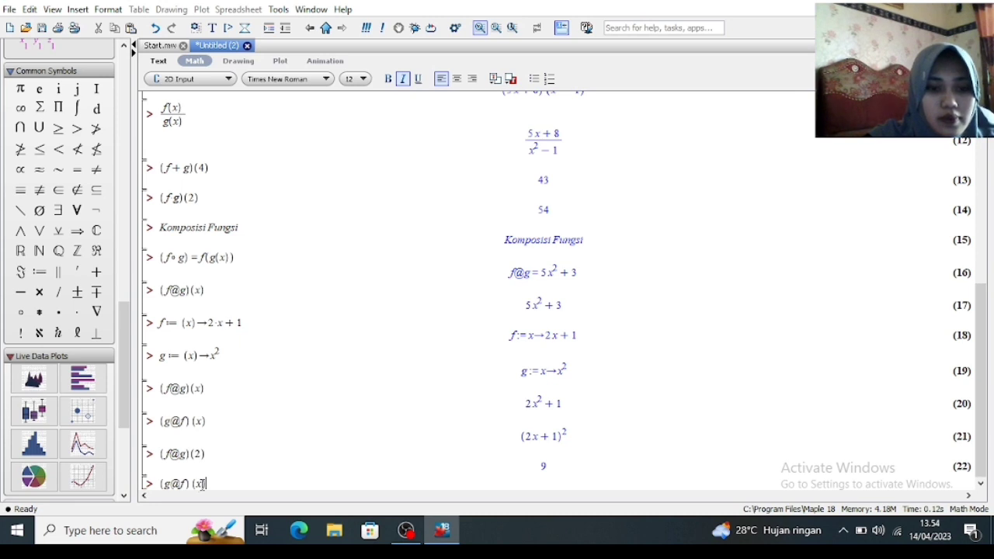
key("BackSpace")
type("2")
key("Return")
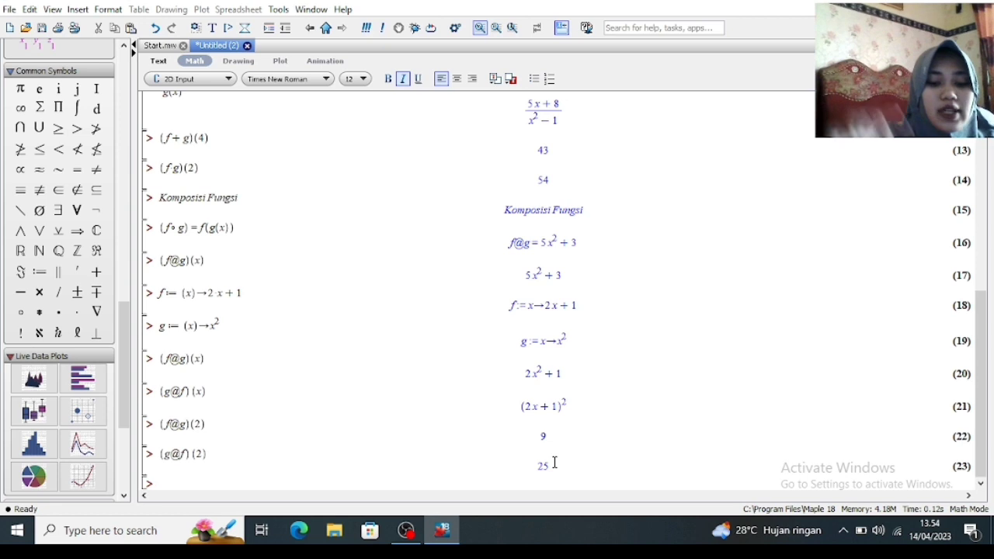
type("f)")
type("(x")
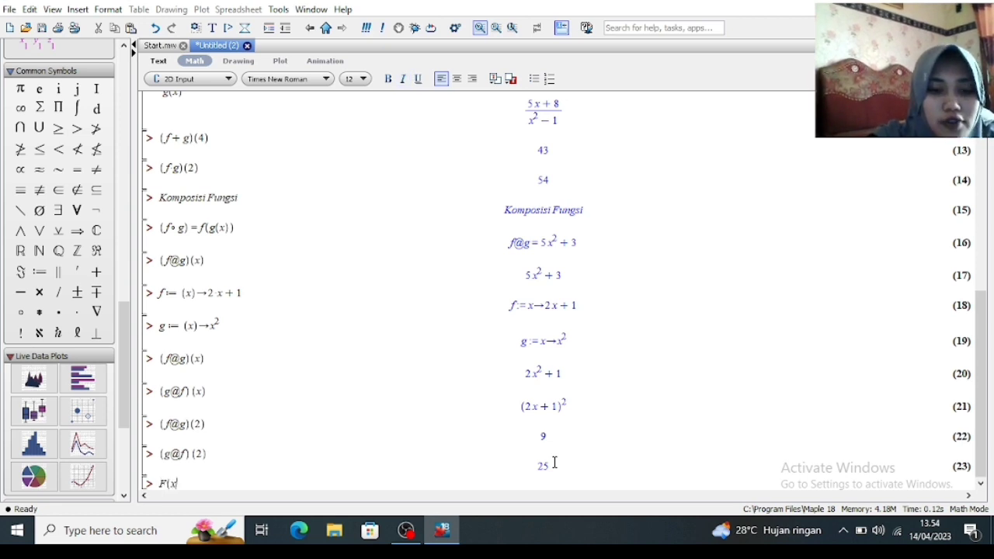
key("BackSpace")
key("BackSpace")
key("BackSpace")
- Enter the sequence f(x), g(x), h(x) at the new prompt and evaluate it
type("f")
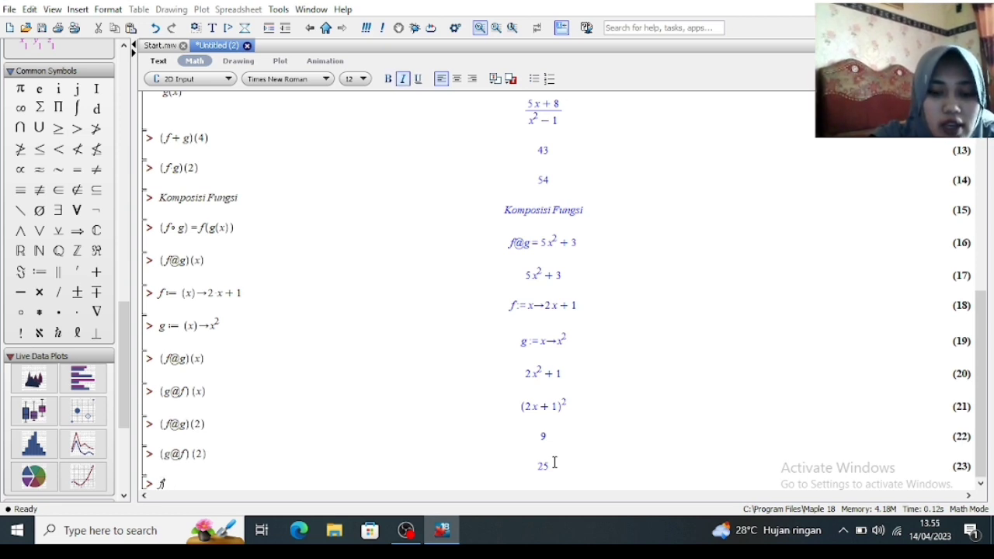
type("(x)")
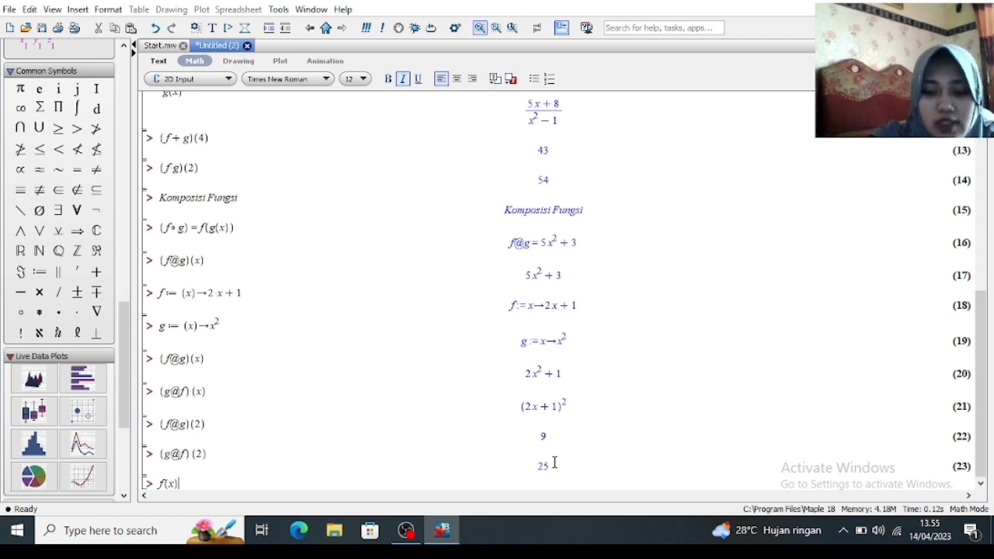
type(",")
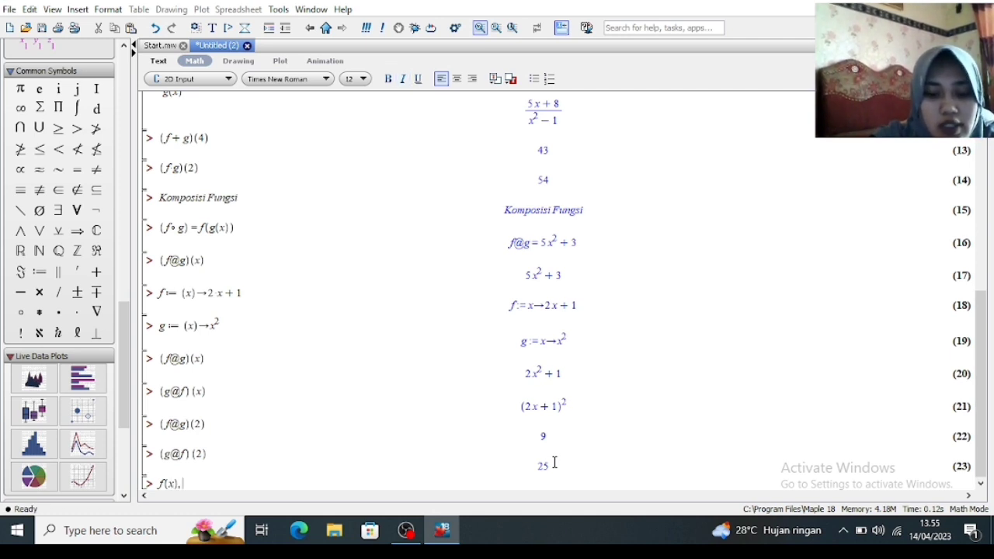
type(" g(x0")
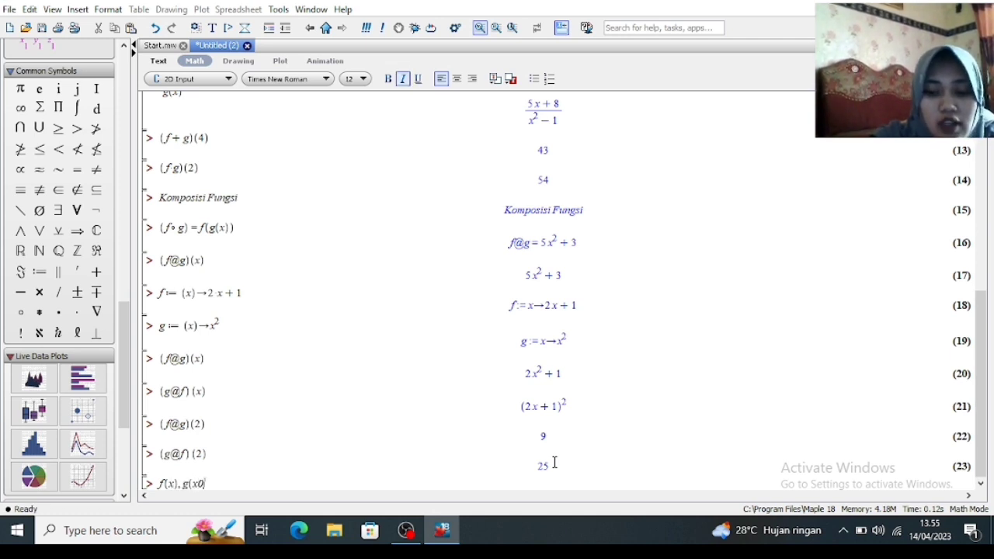
key("BackSpace")
type(")")
key("BackSpace")
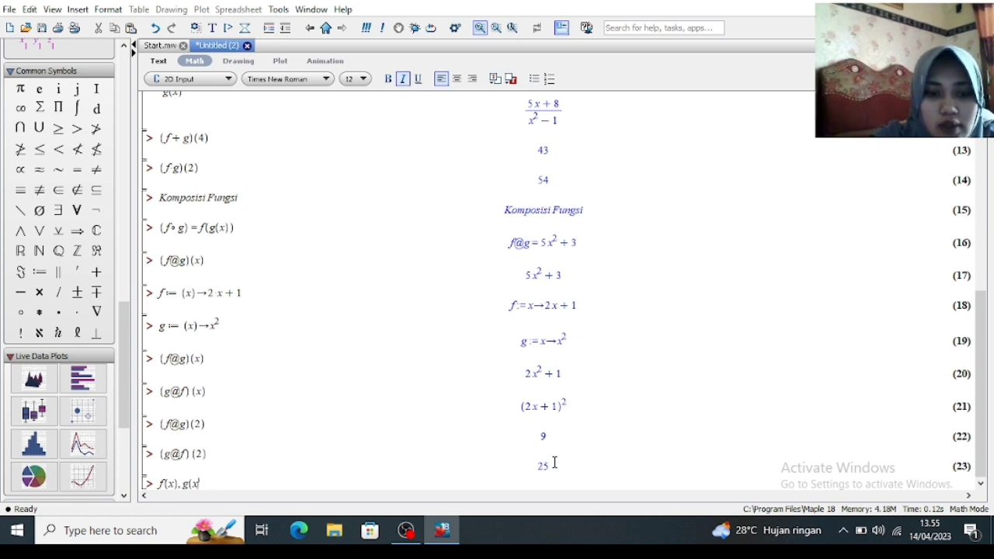
type(")")
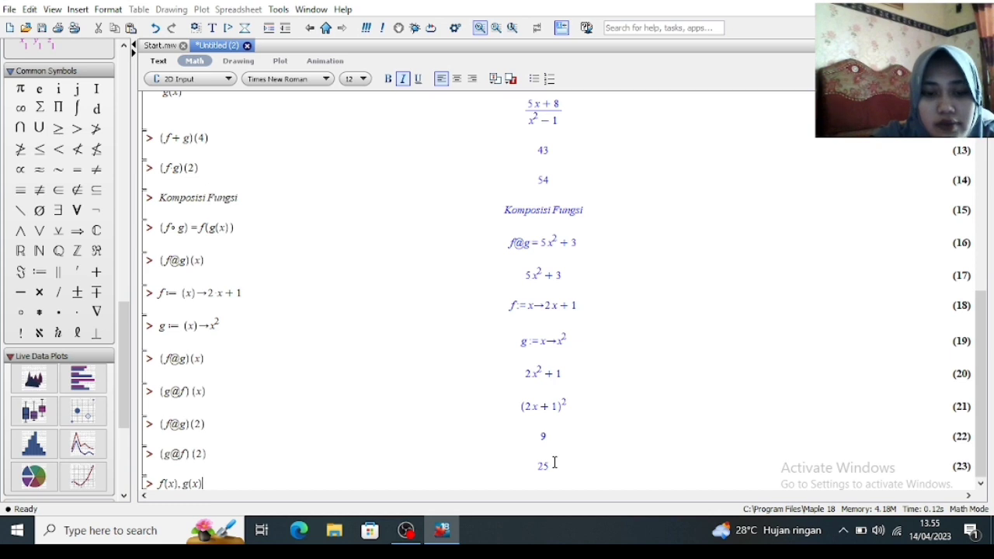
type(", H")
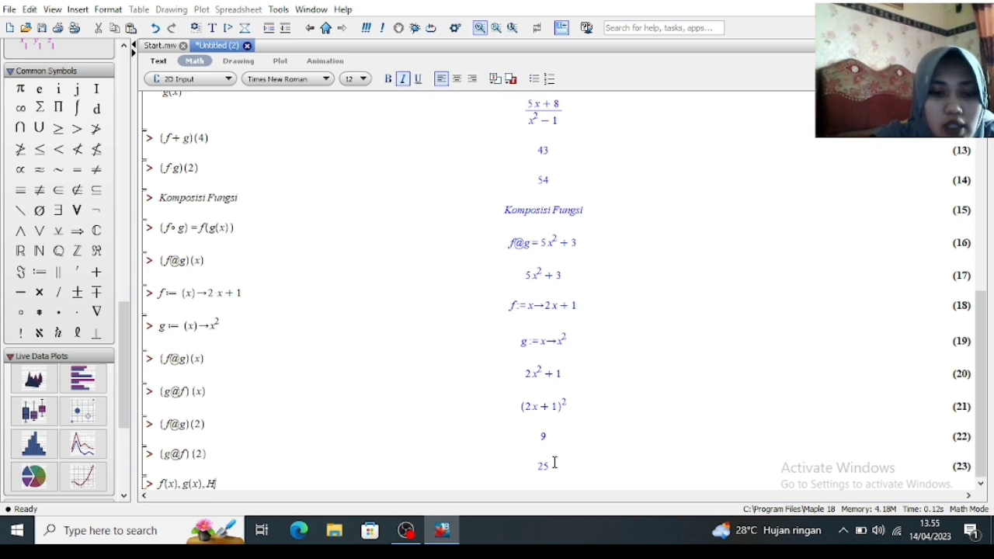
key("BackSpace")
type("h(x)")
key("Return")
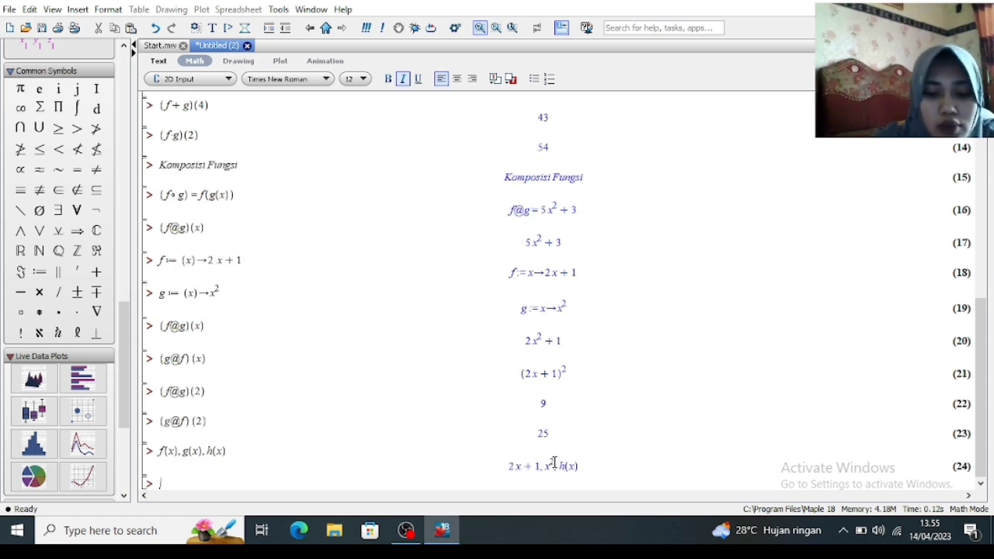
- Enter the triple composition (f@g@h)(x) at the new prompt and evaluate it
type("(f@")
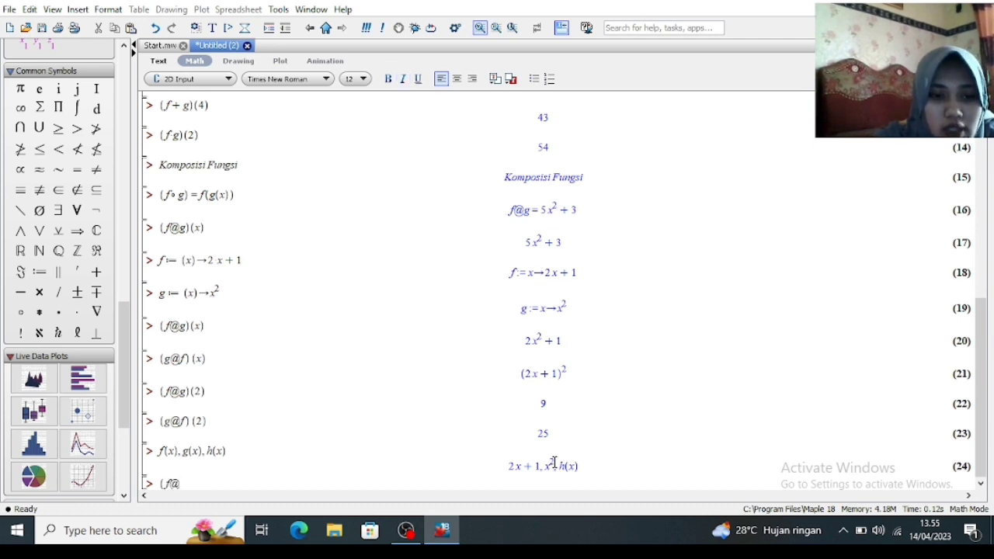
type("g")
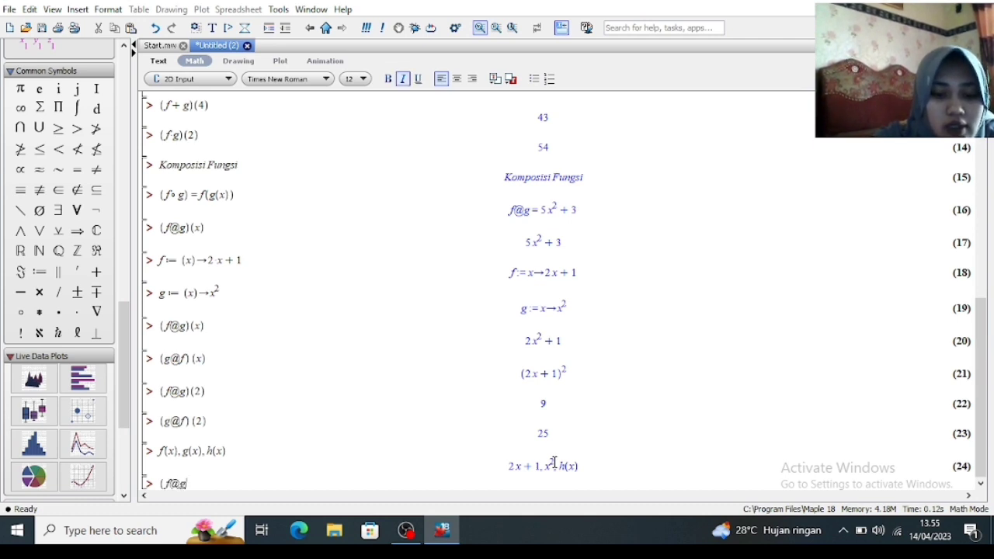
type("@h")
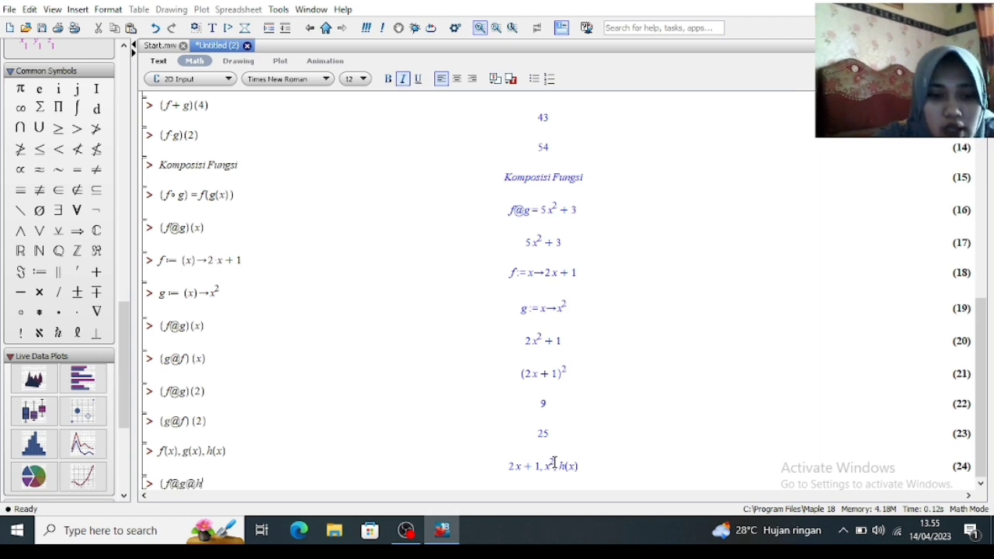
type(")")
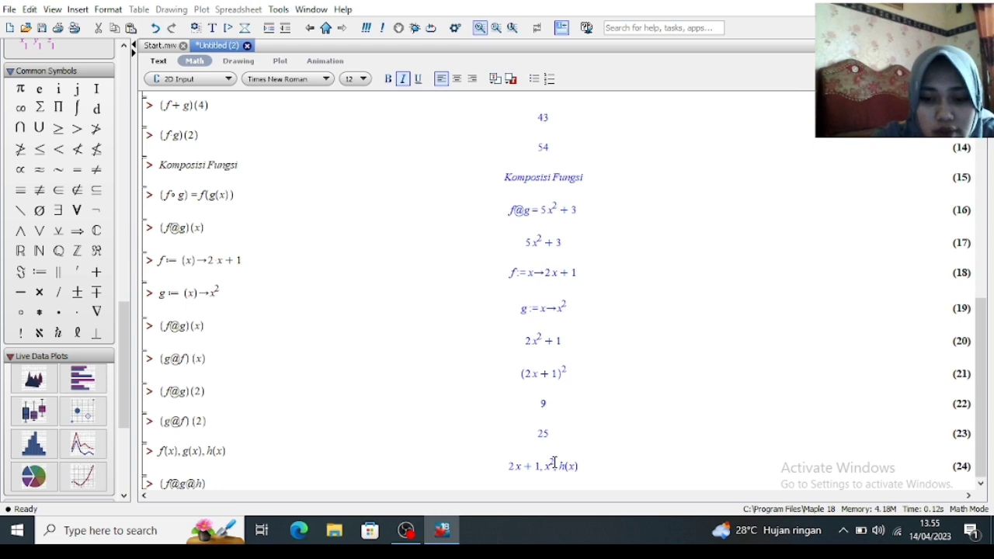
type("(x)")
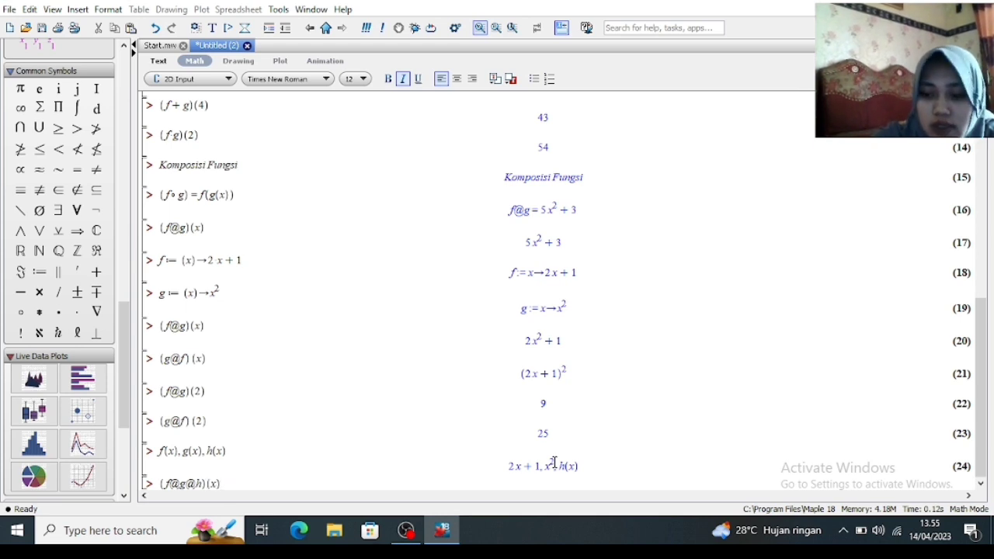
key("Return")
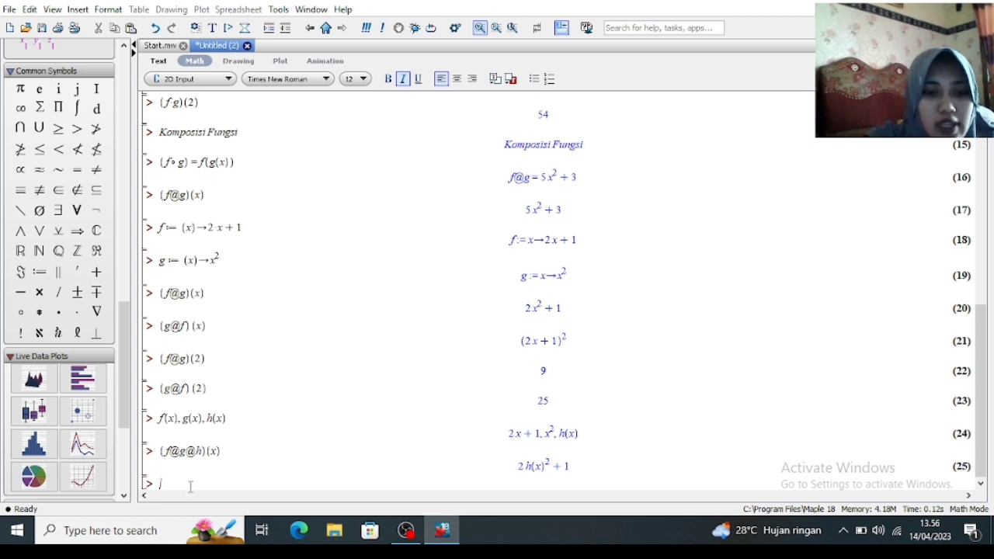
- Add the section heading "Fungsi Invers" at the new prompt and execute it
type("F")
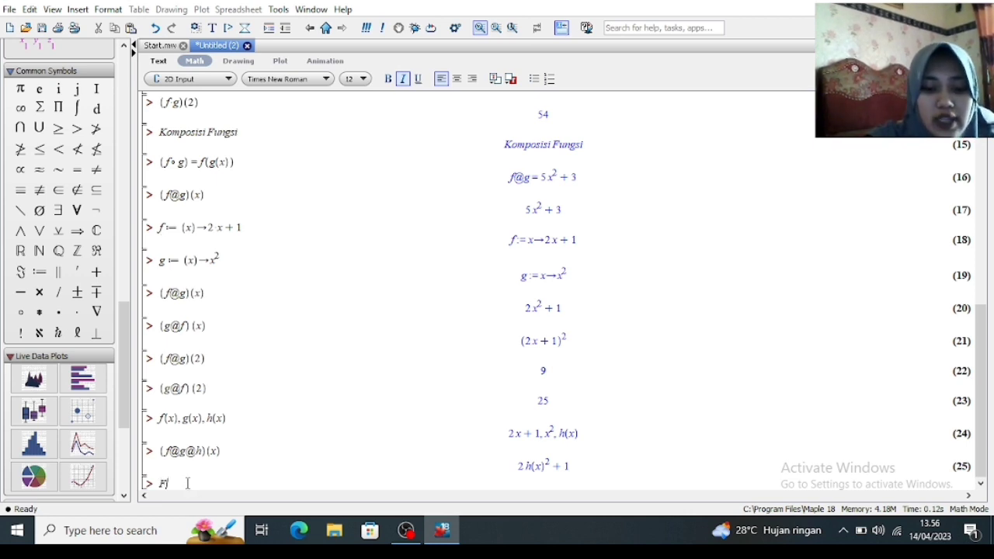
type("ungsi In")
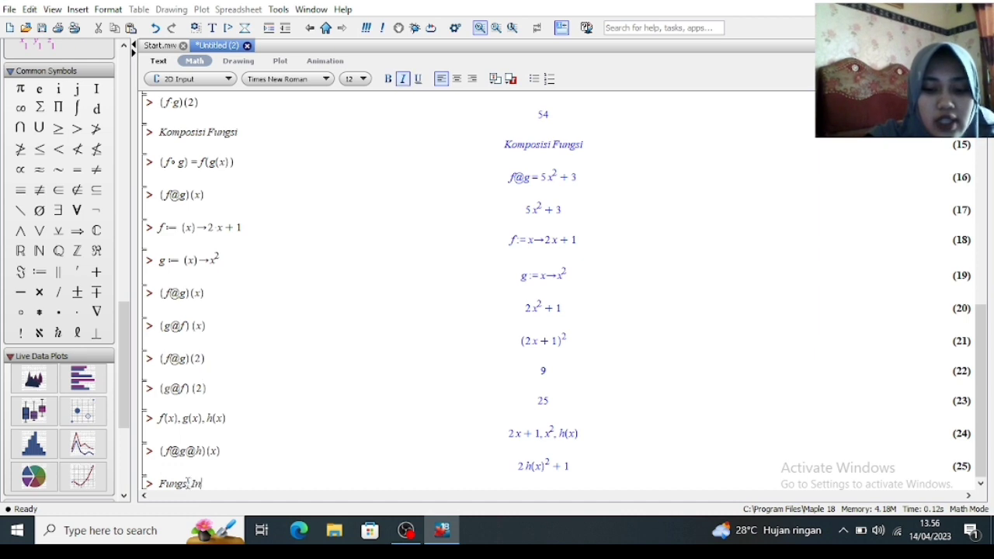
type("vers")
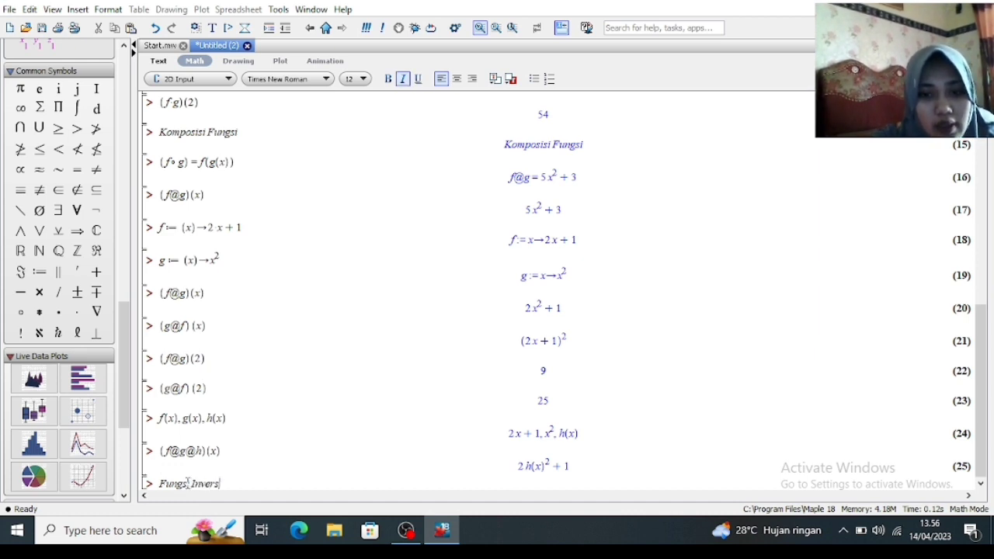
key("Return")
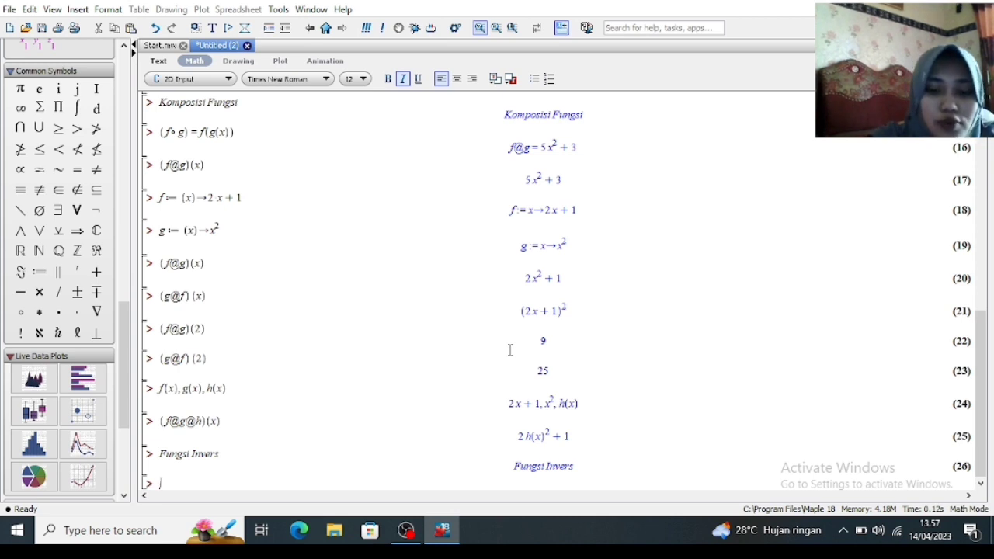
- Enter the equation (f∘g)(x) = x at the new prompt, using the composition symbol, and evaluate it
type("(f")
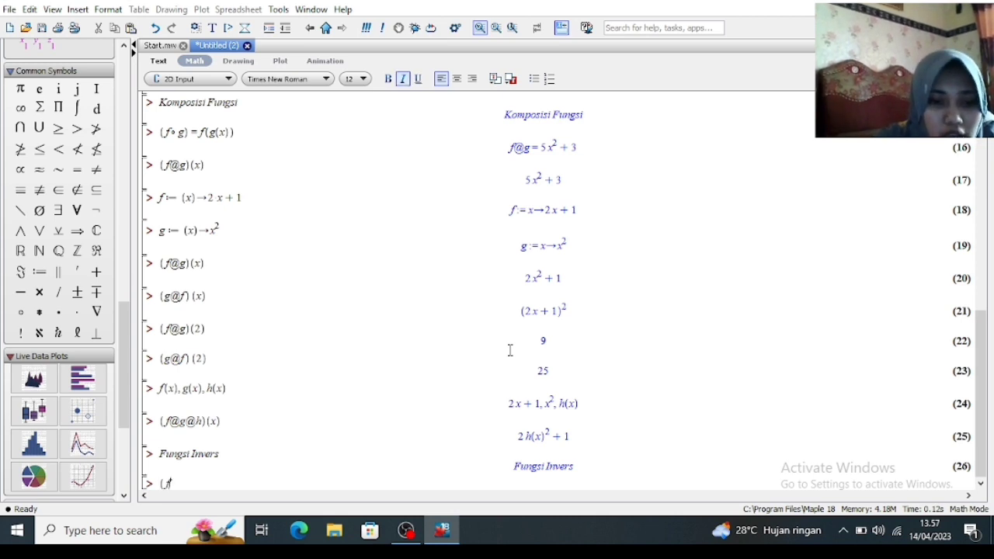
left_click(21, 313)
type("g)(x")
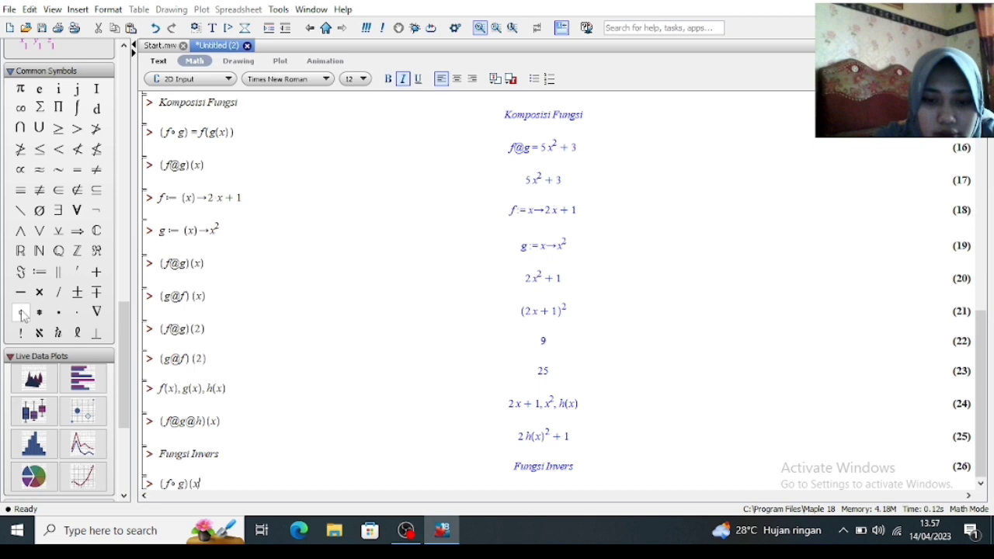
type(")")
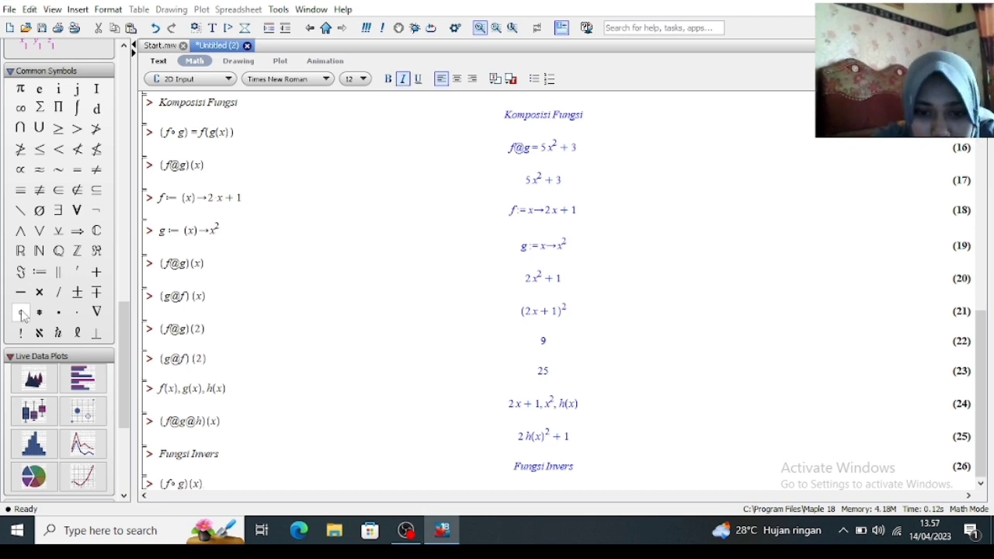
type("=")
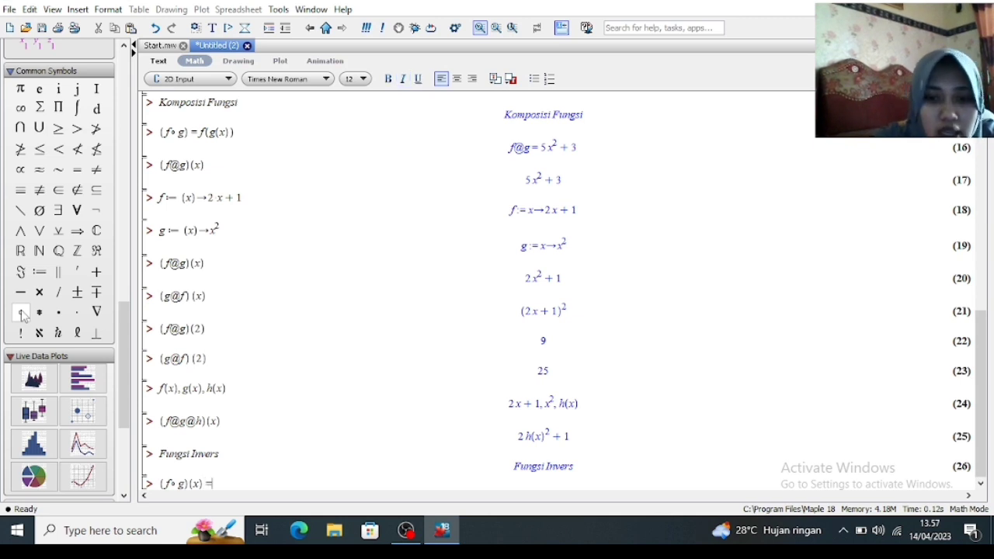
type("x")
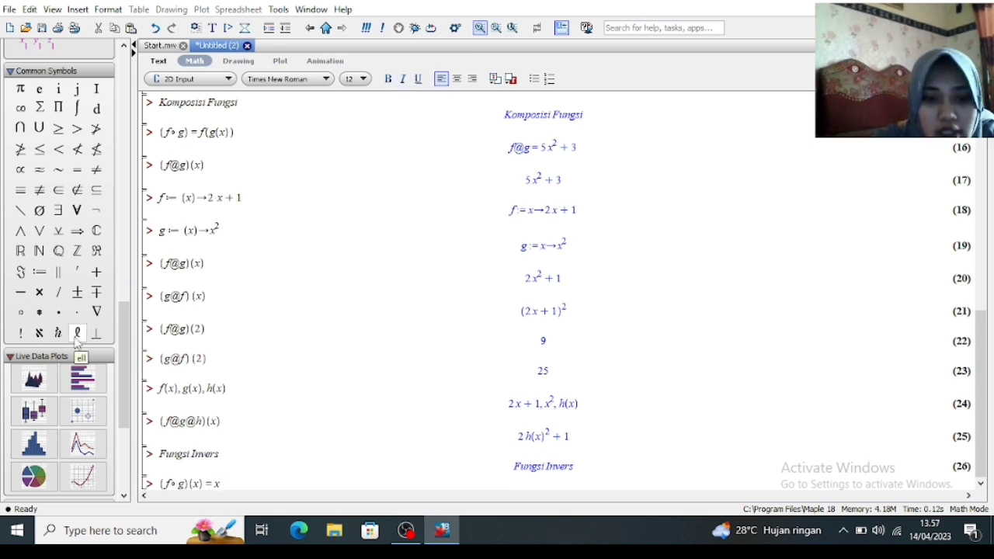
key("Return")
- Enter f with the exponent -1 applied to (x) at the new prompt and evaluate it
type("f")
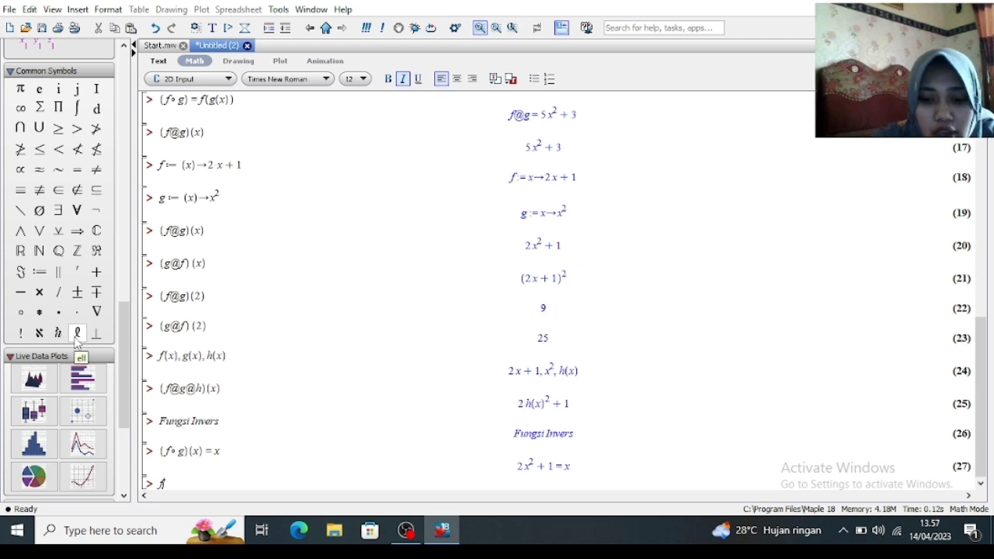
type("^")
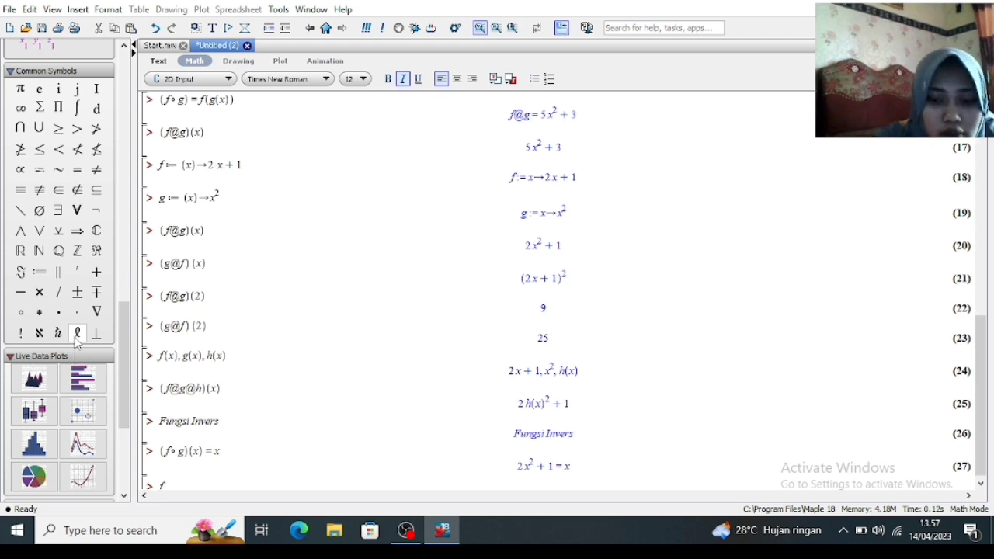
type("-1(")
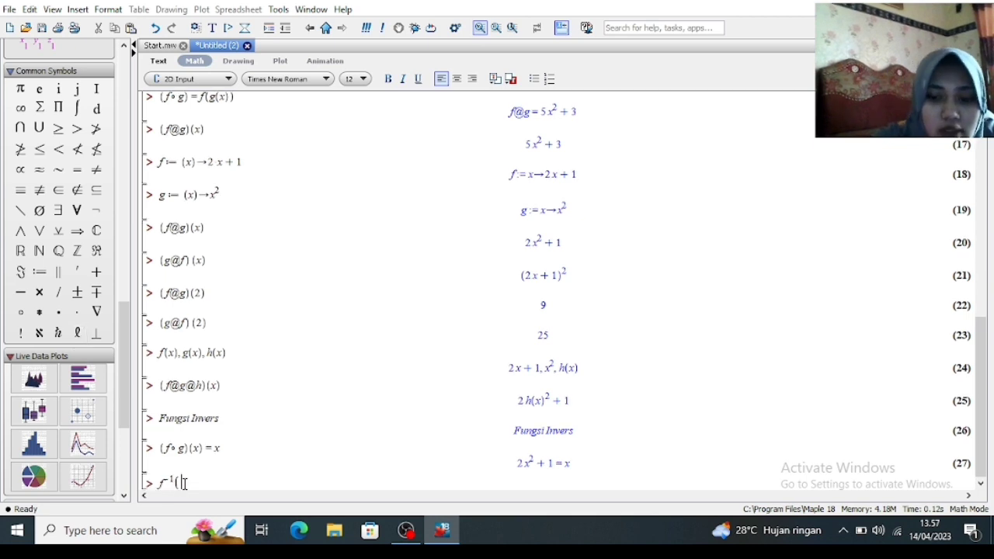
key("Right")
type("(x)")
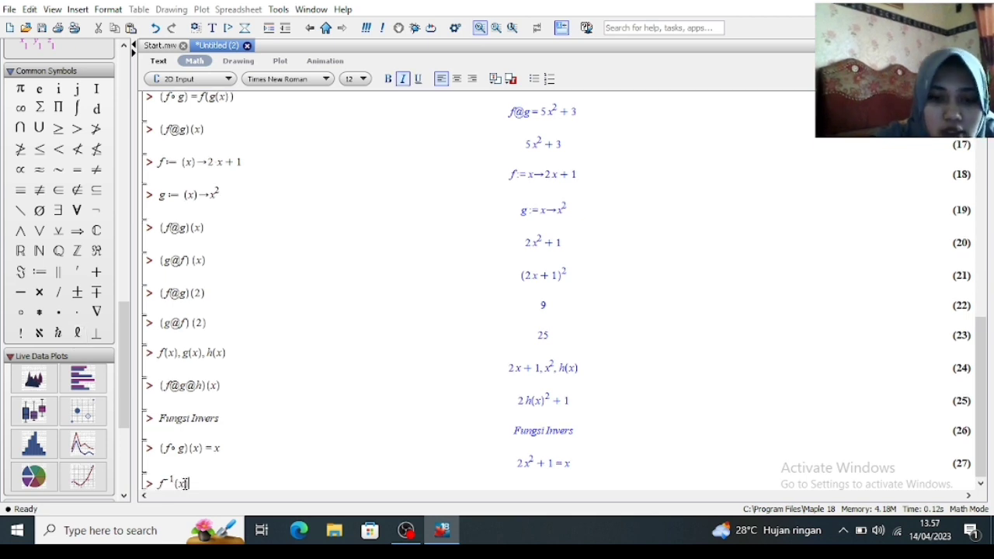
key("Return")
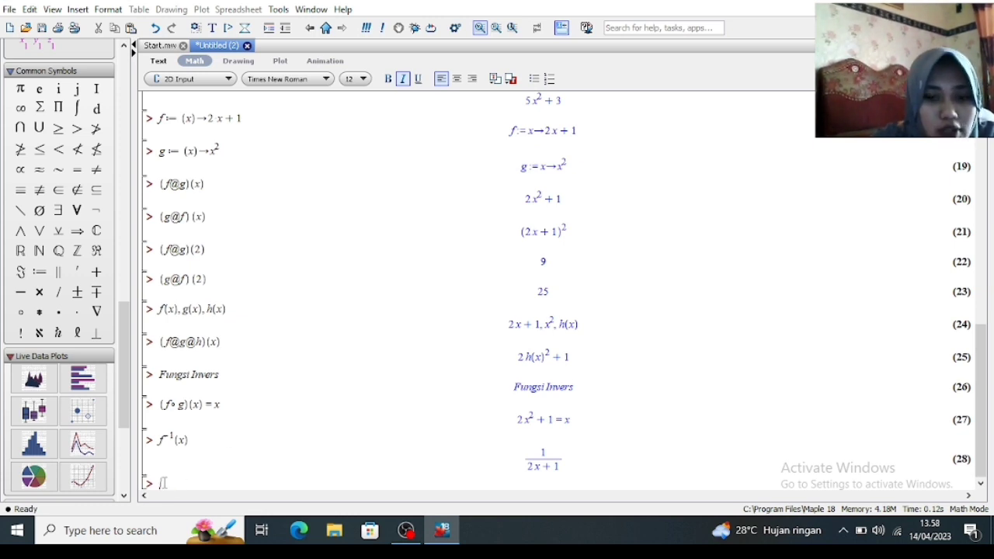
- Redefine f := (x) → (3 x + 2)/(2 x − 1) as a fraction at the new prompt and execute the definition
type("f")
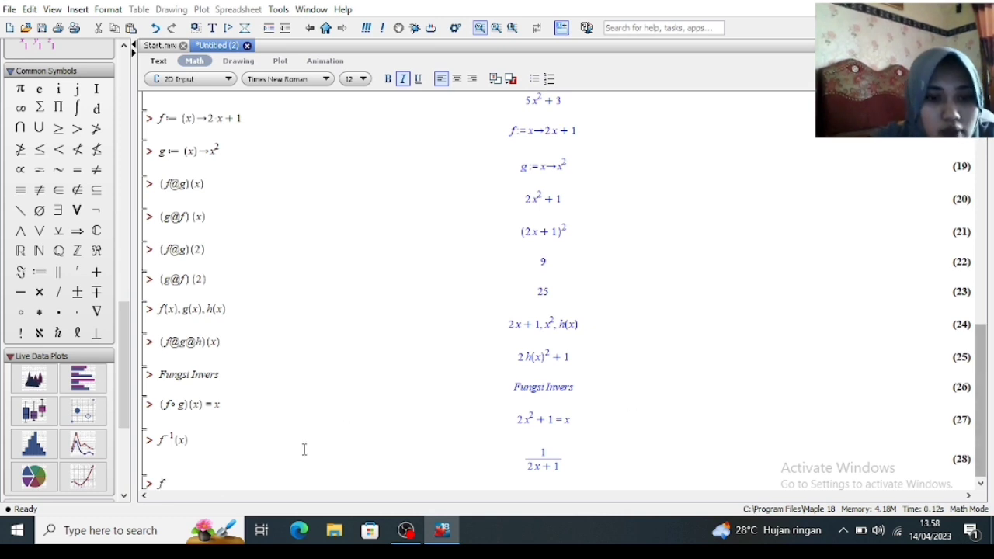
type(":")
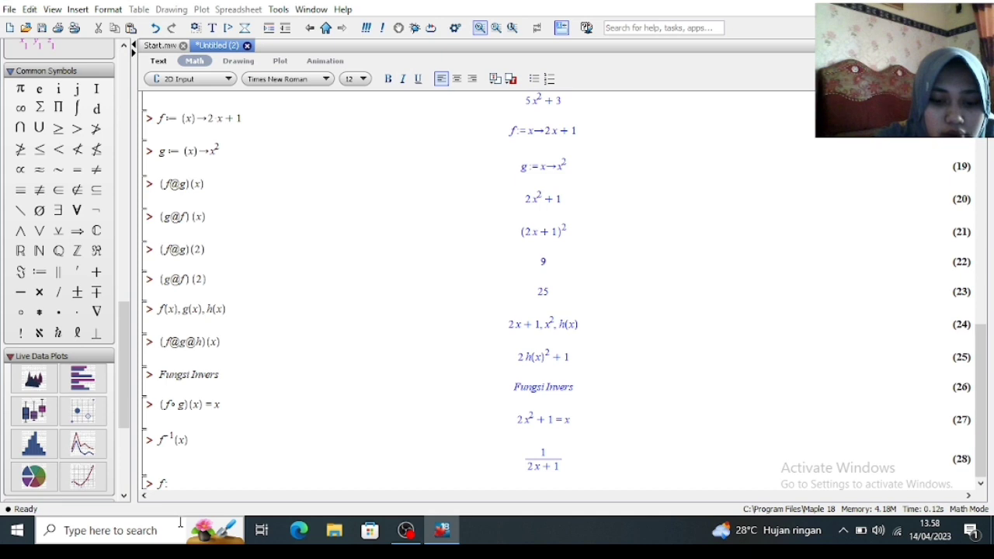
type("=(x")
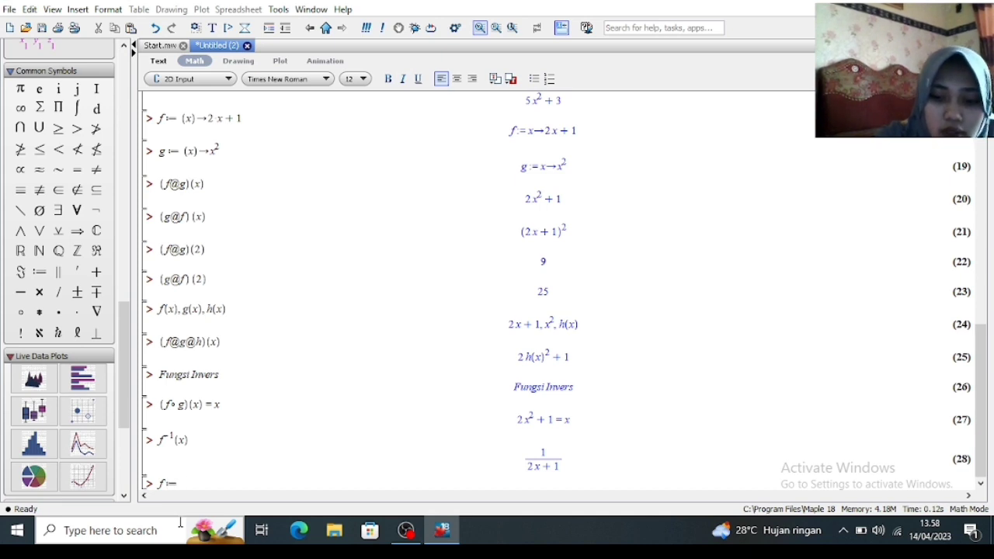
type(")-")
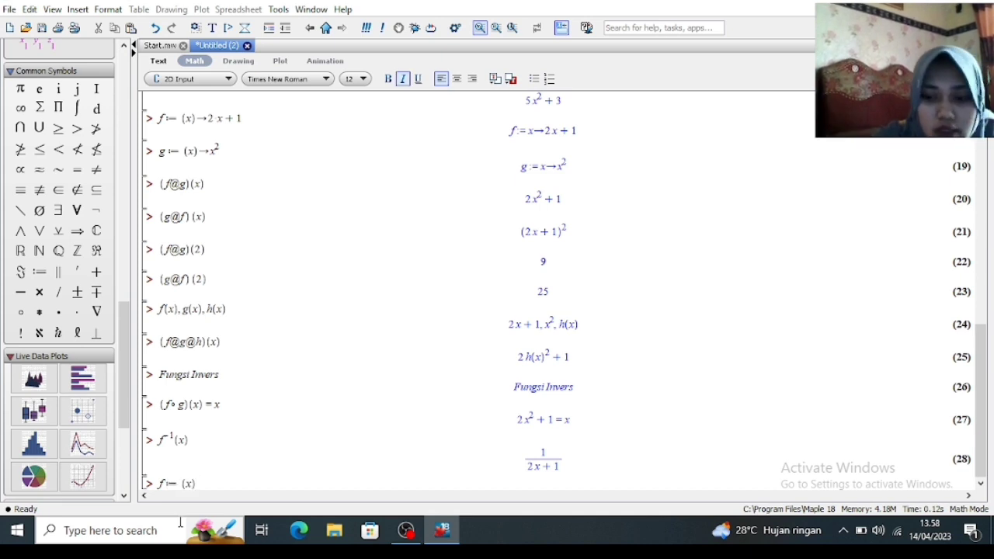
type(">")
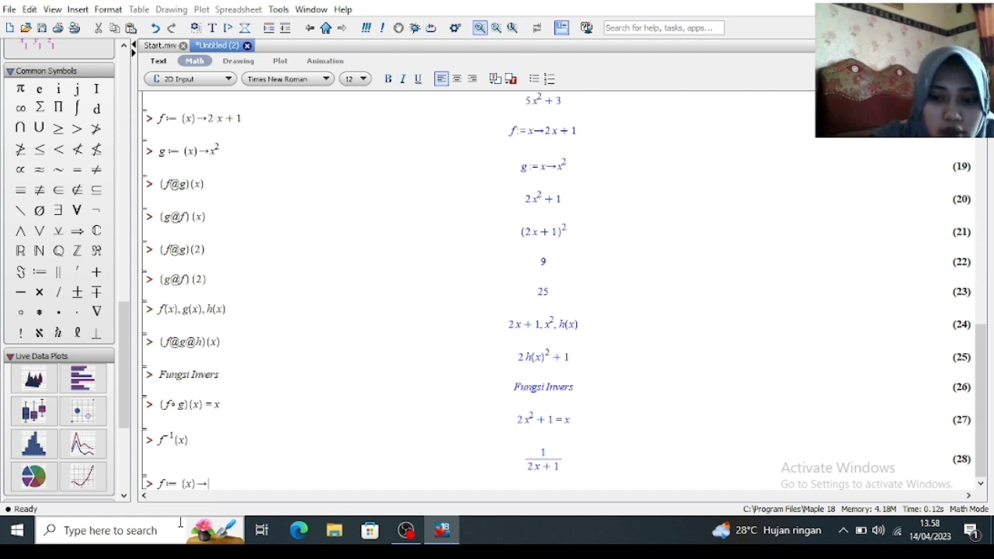
type("(3x")
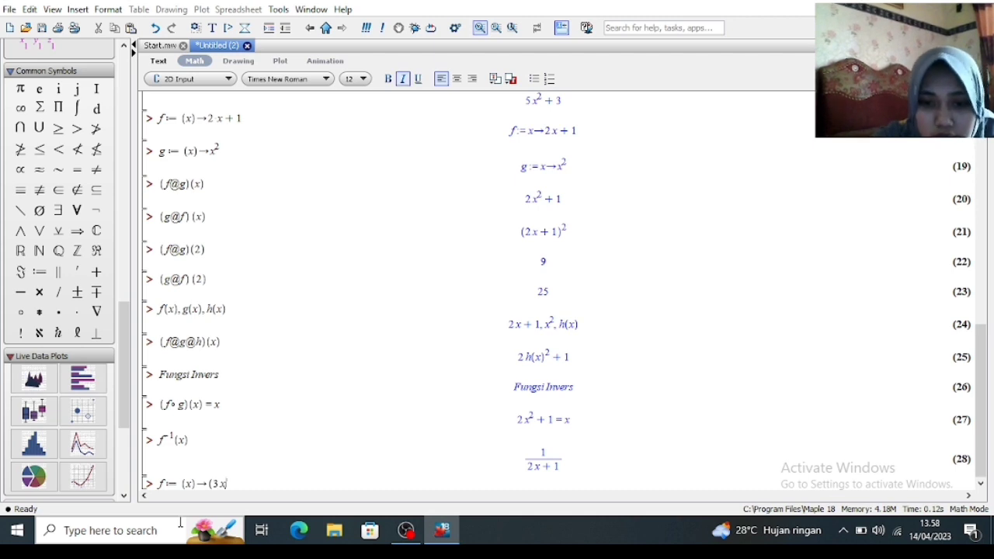
key("BackSpace")
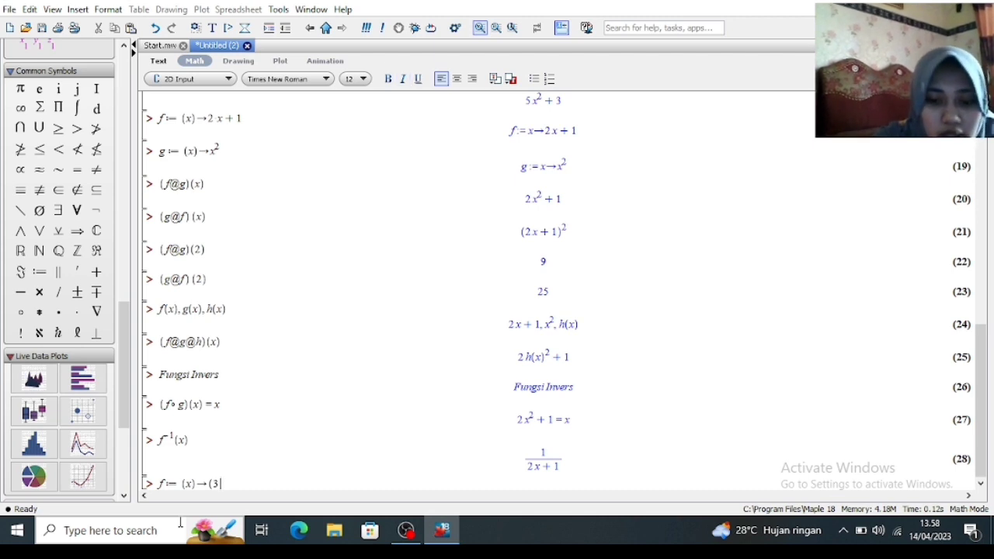
type("x")
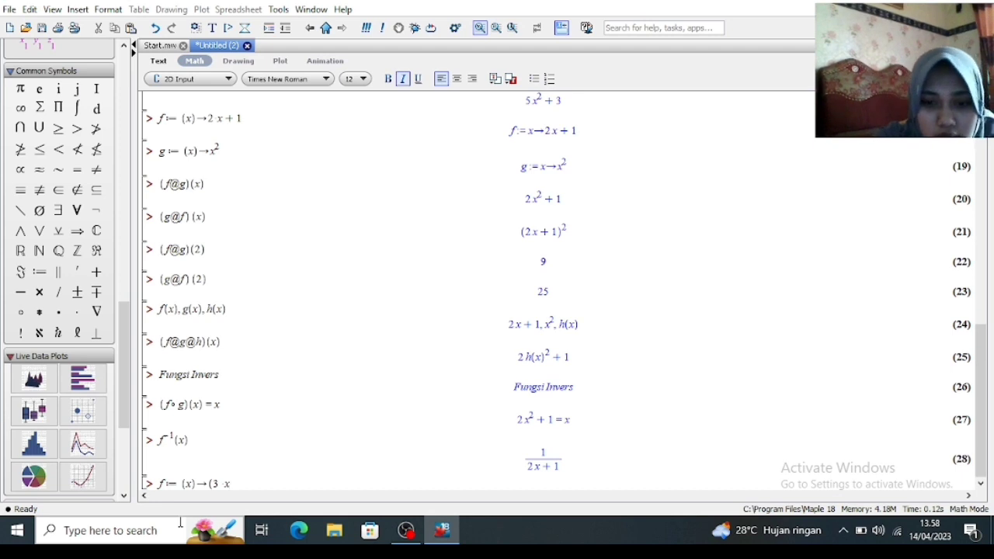
type("+2)/")
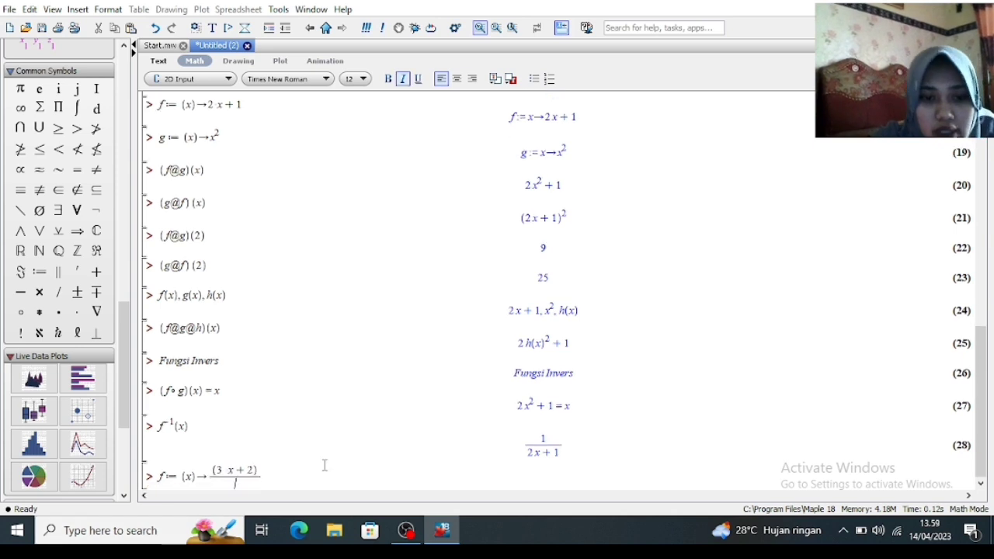
type("(2")
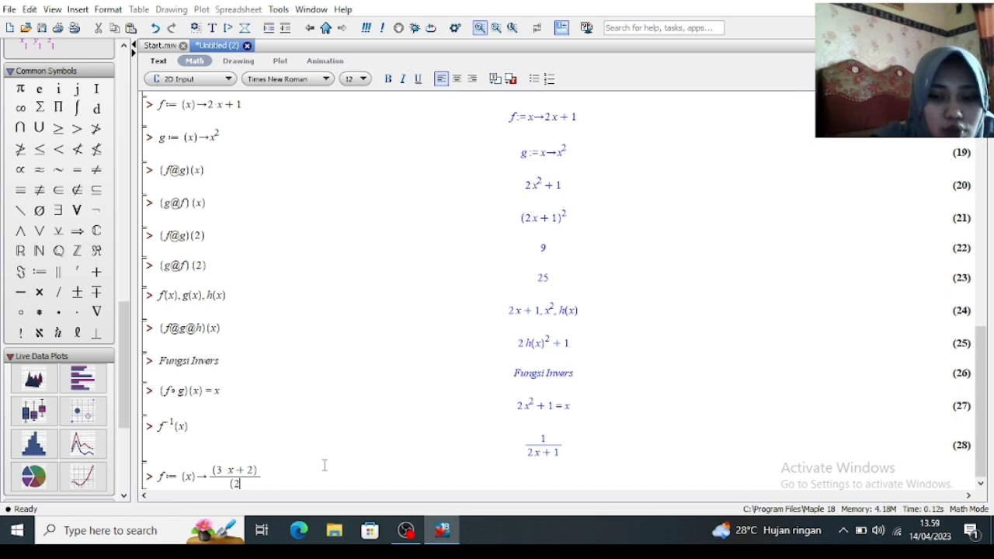
type("*")
type("x)")
key("BackSpace")
type("-1")
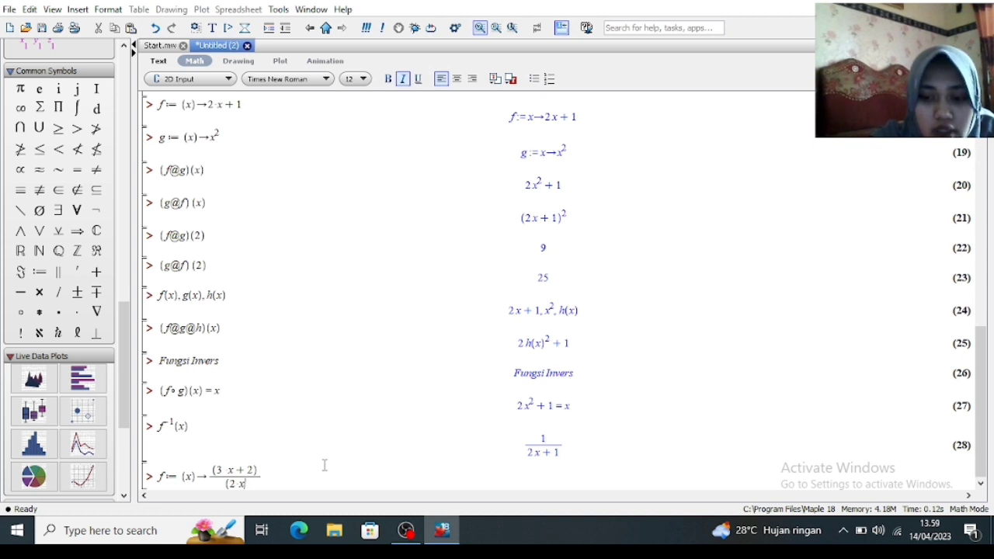
type(")")
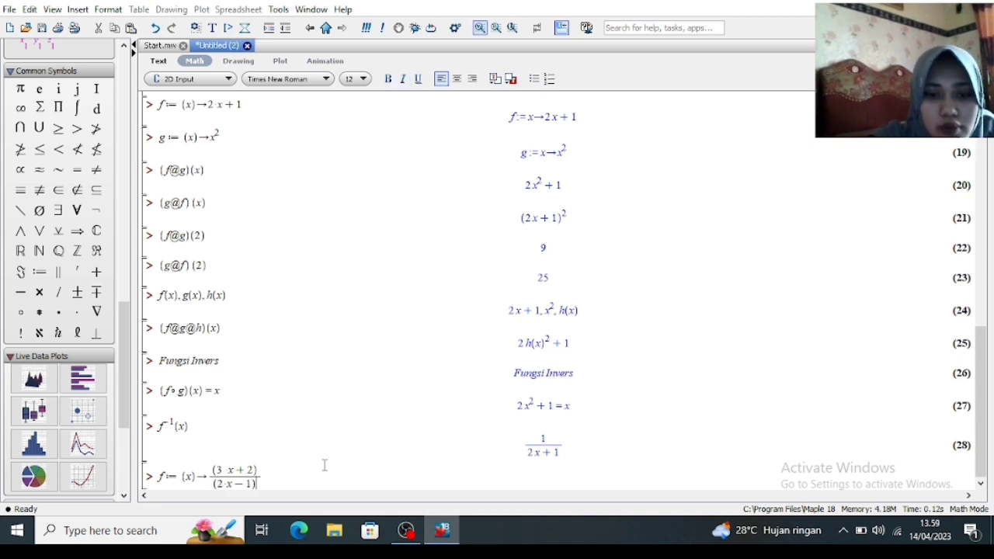
key("Return")
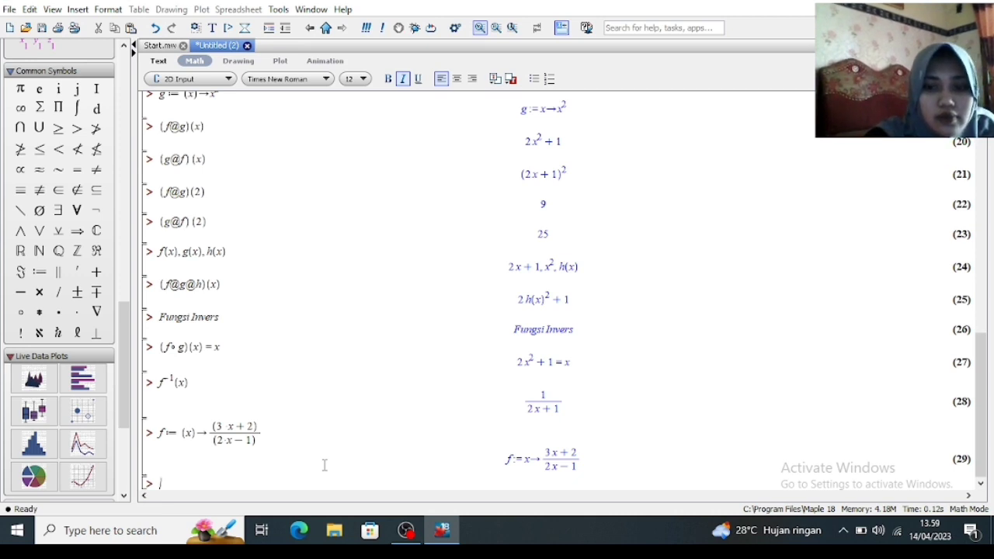
- Enter f(x) at the new prompt and evaluate the redefined function
type("f(x)")
key("Return")
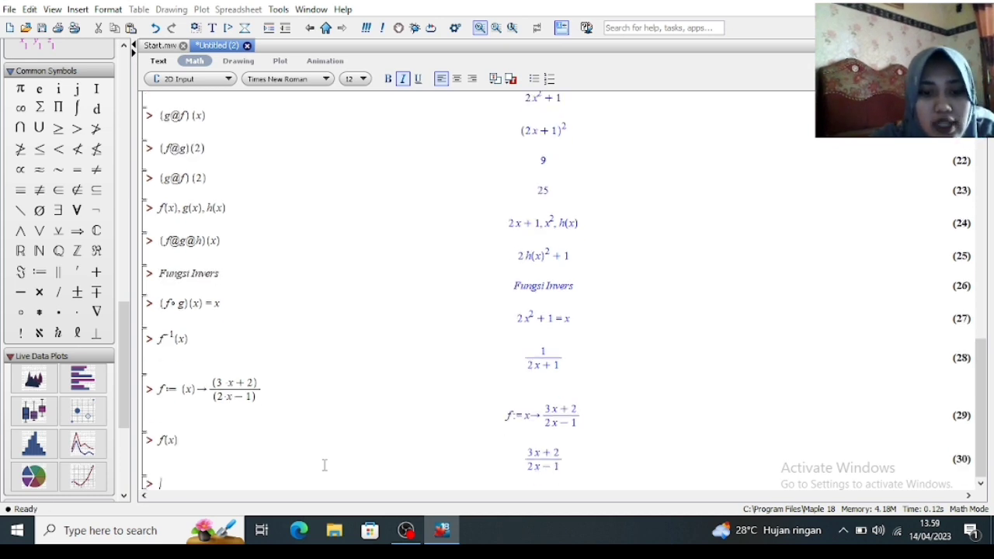
- Begin the inverse function definition at the new prompt with finv := (x) → solve
type("finv")
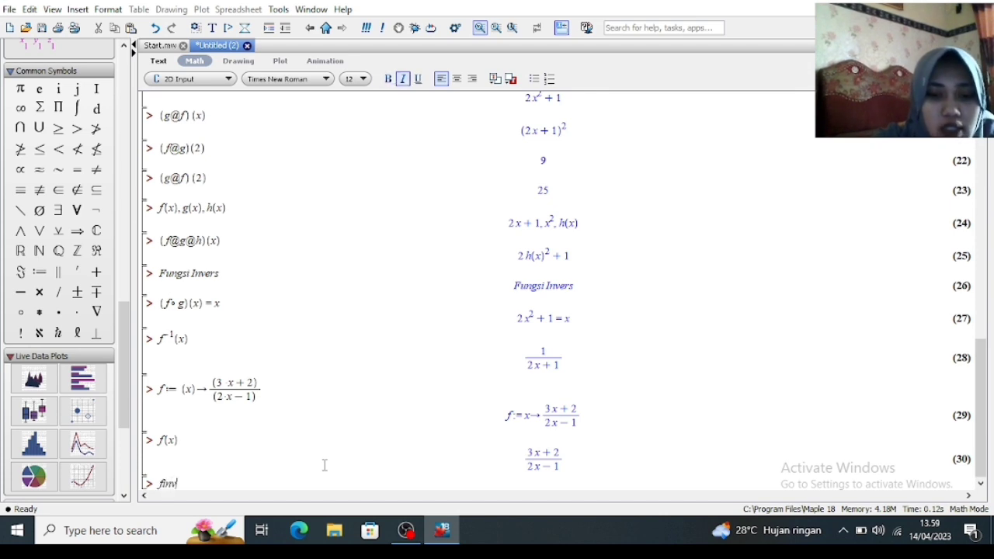
type(" :=")
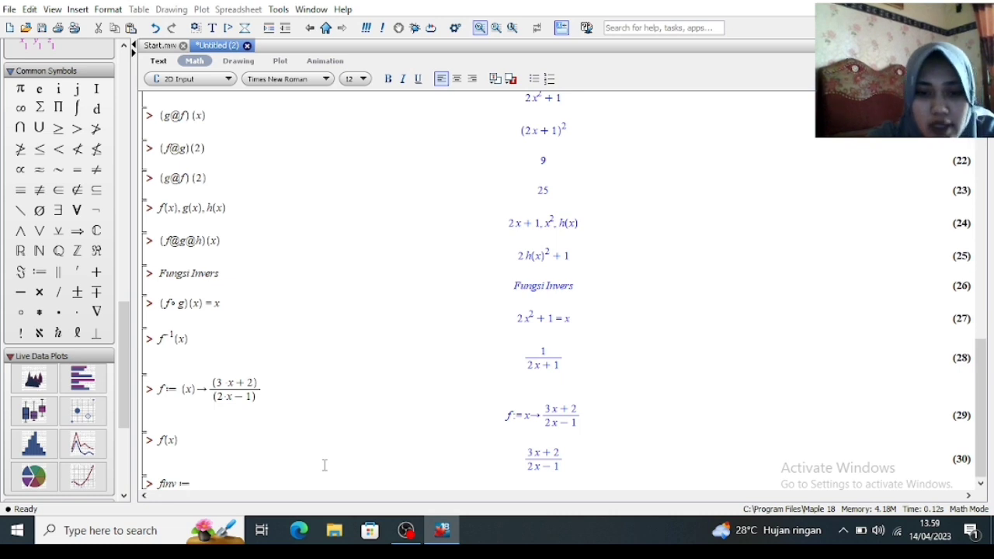
type("(x)")
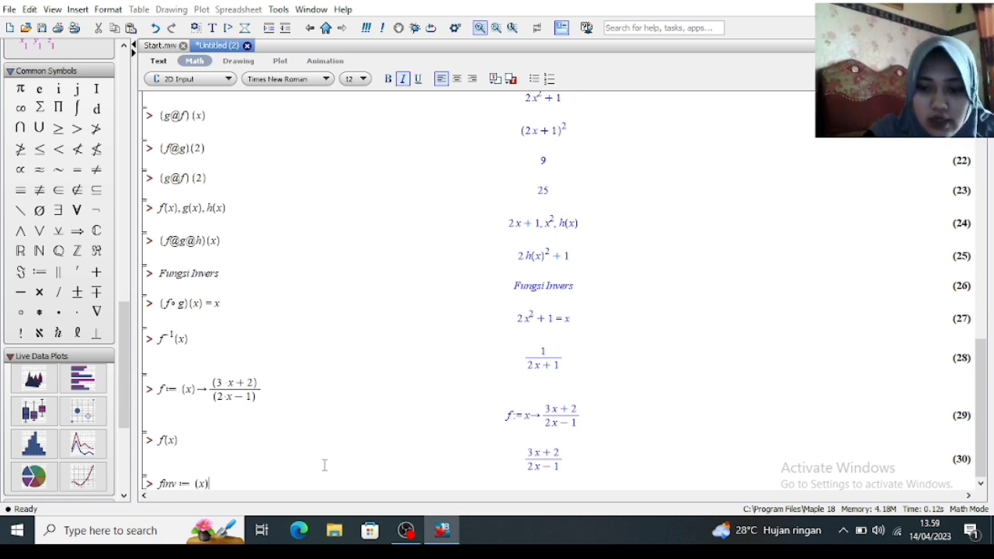
type("->")
type("solve")
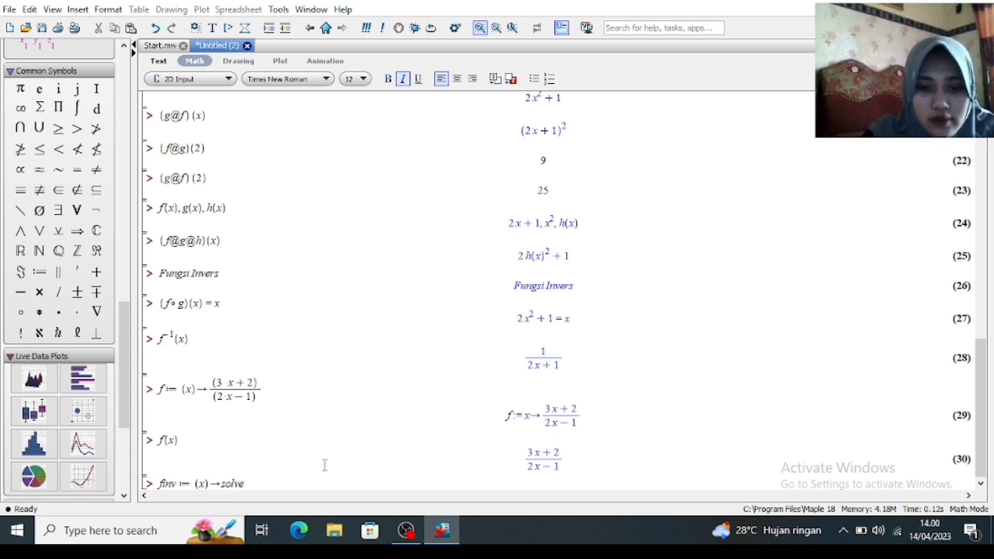
- Enter the equation (f@g)(x) = x as the first argument of solve
type("(f")
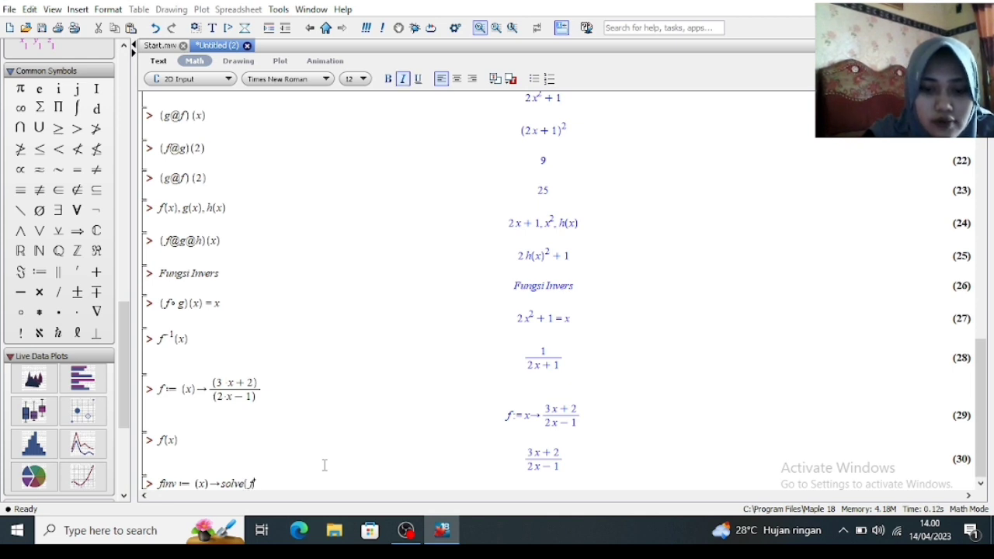
key("BackSpace")
type("(")
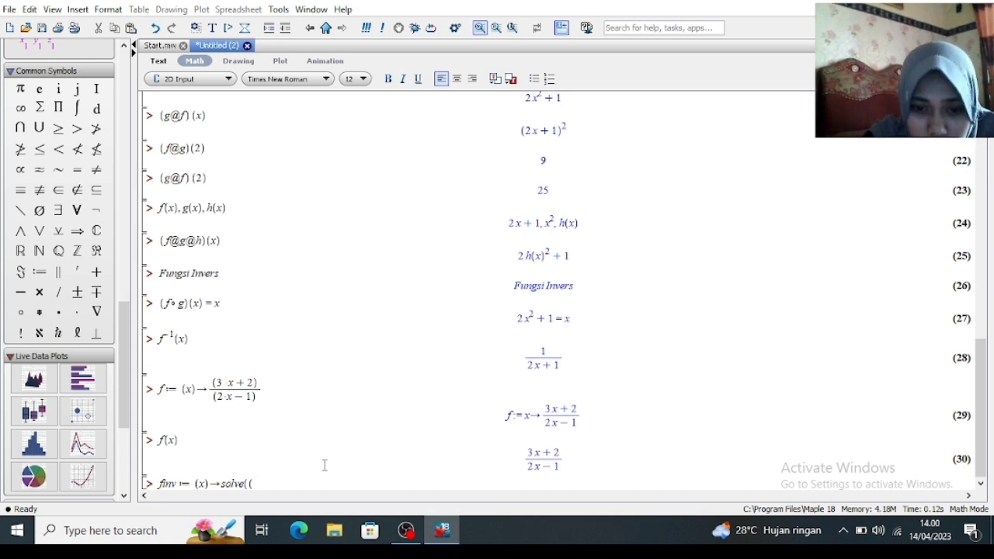
type("f")
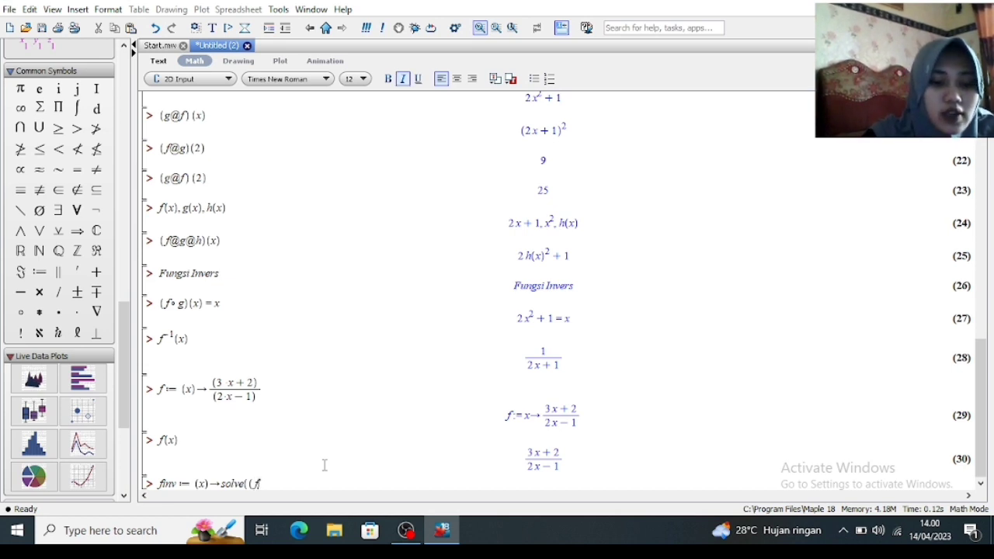
type("@G")
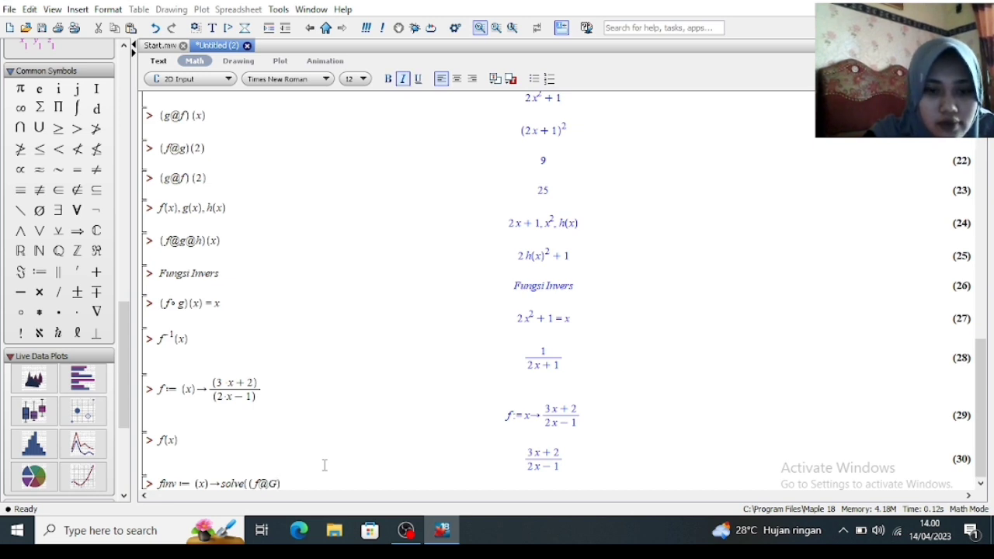
key("BackSpace")
type("g")
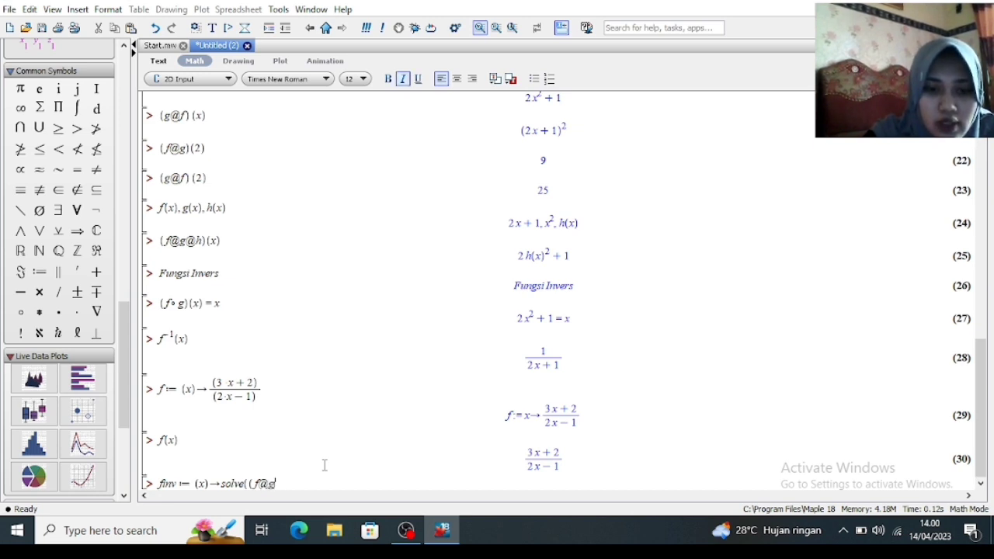
type(")(")
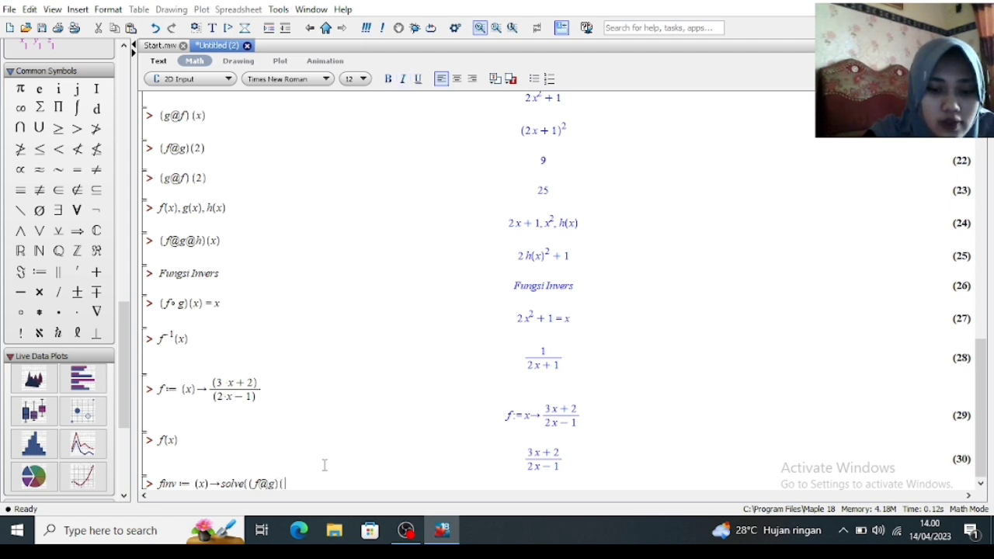
type("x) ")
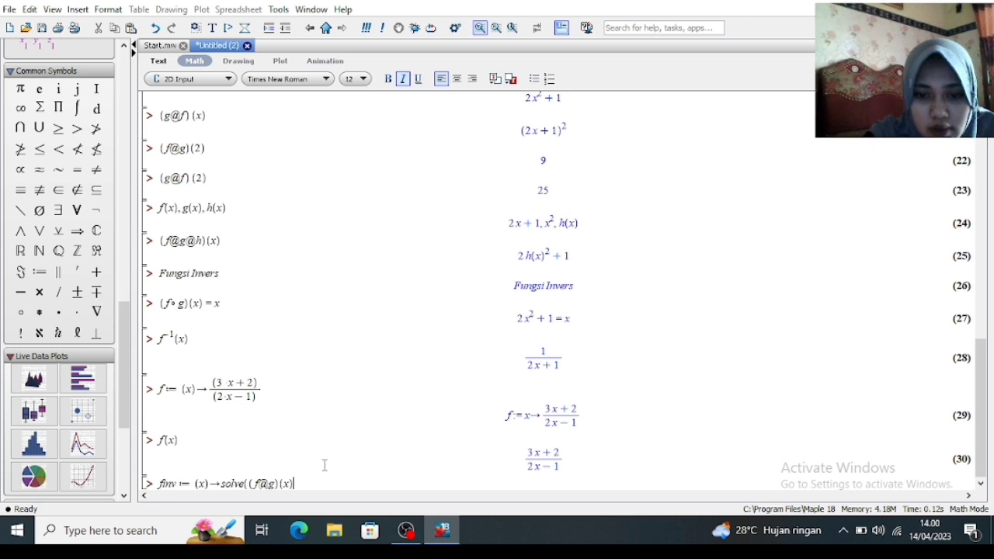
type("= ")
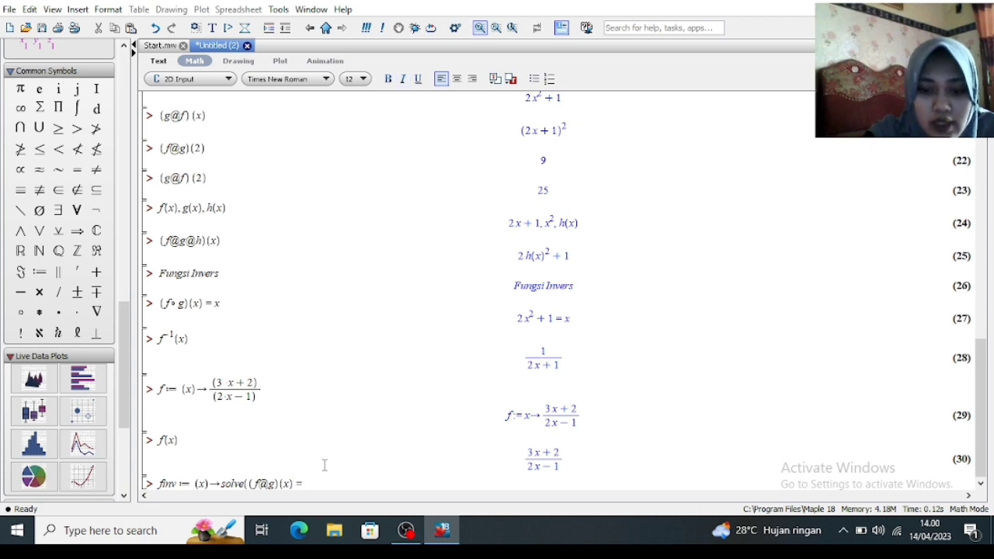
type("x")
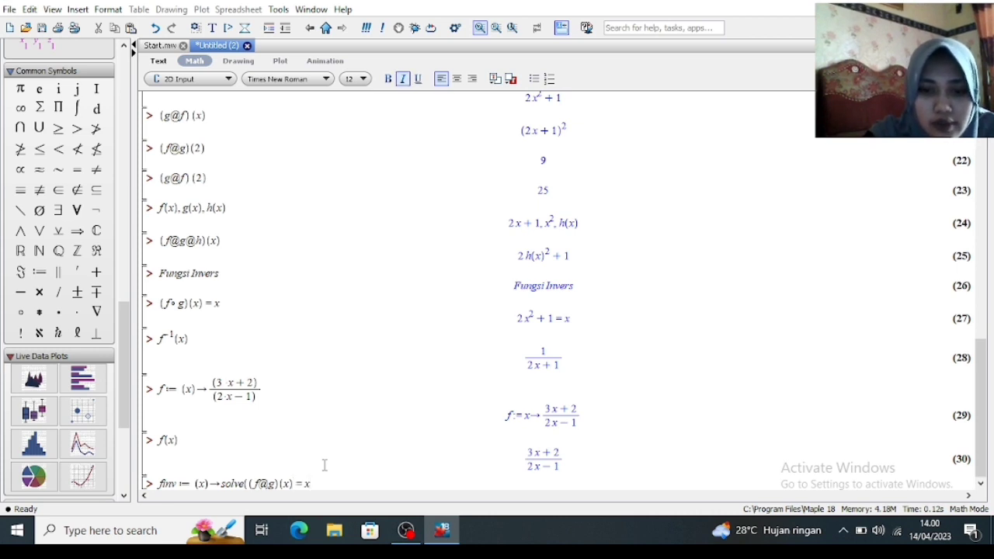
- Add g(x) as the unknown to solve for, close the solve call and execute the finv definition
type(", g")
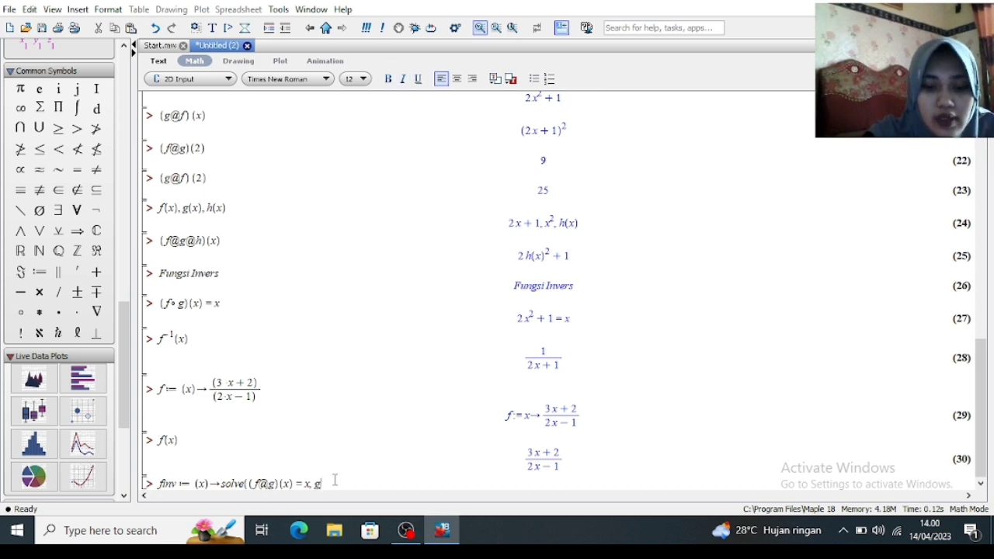
type("(x))")
key("BackSpace")
type(")")
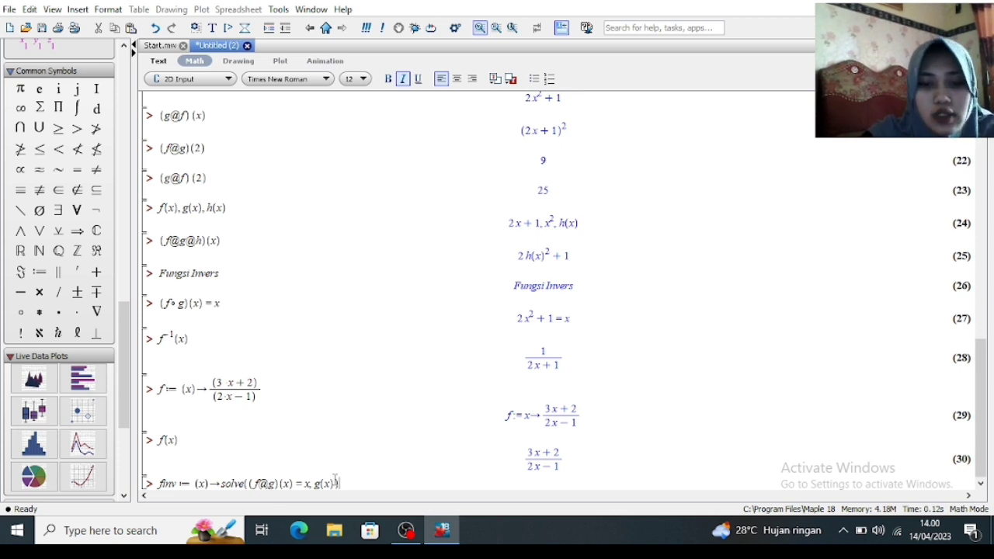
key("Return")
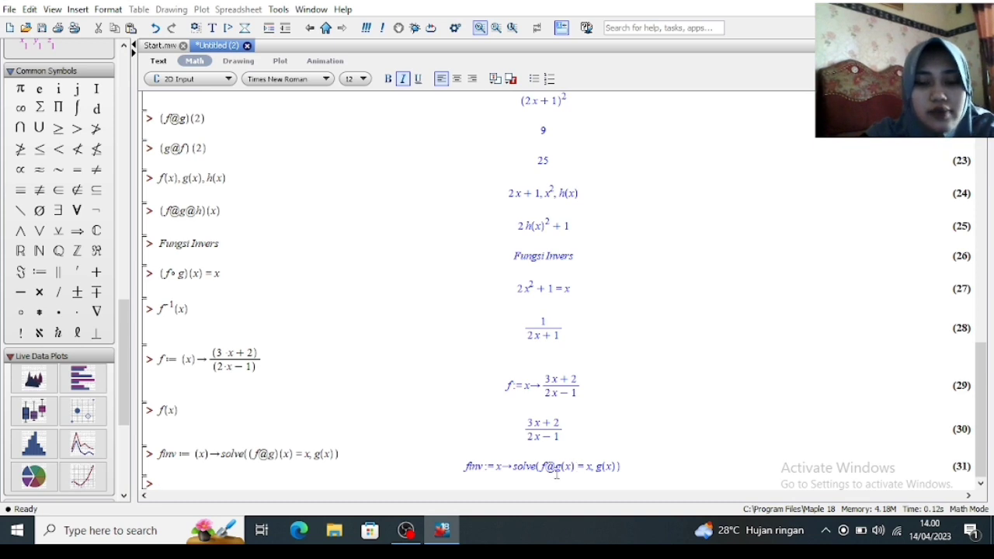
- Enter finv(x) at the new prompt and evaluate the inverse function
type("finv")
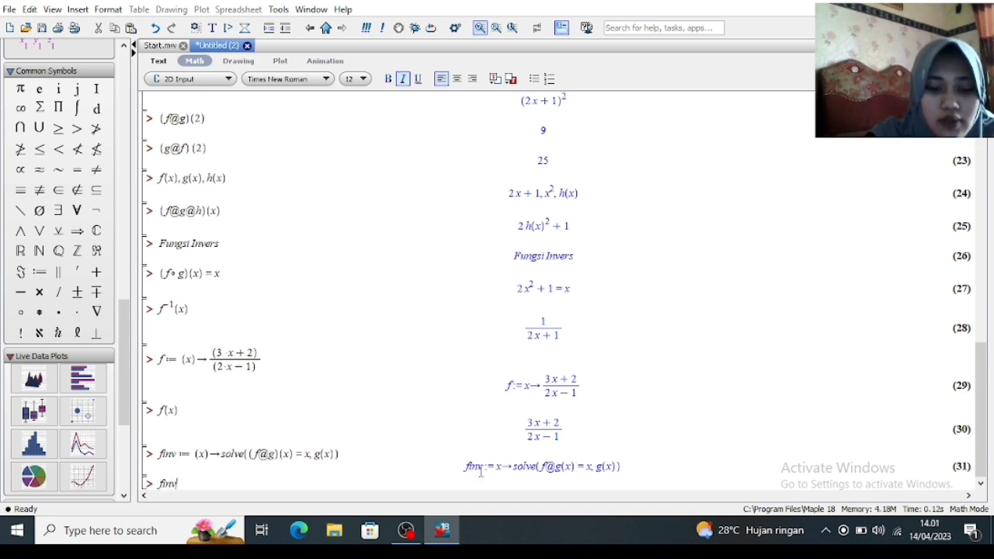
type("(x)")
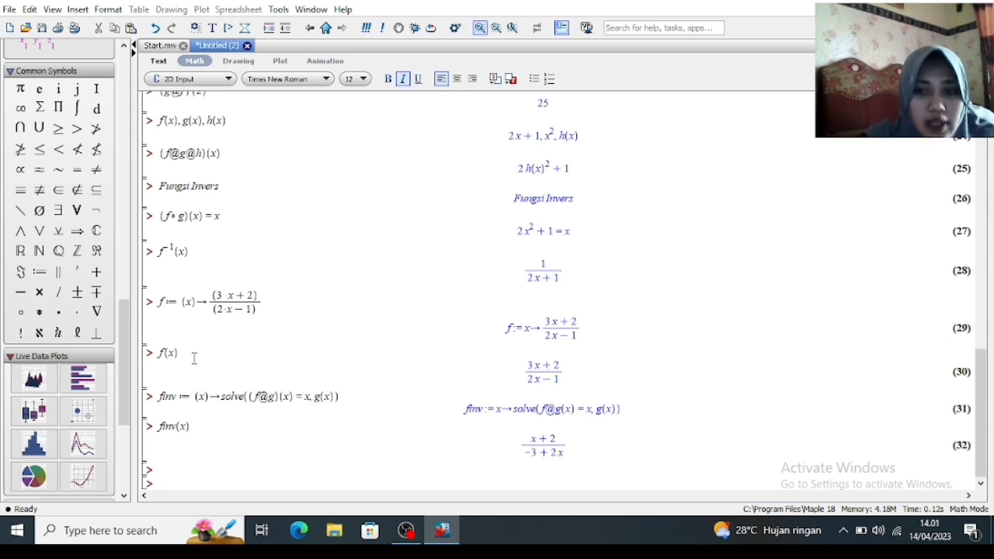
double_click(146, 362)
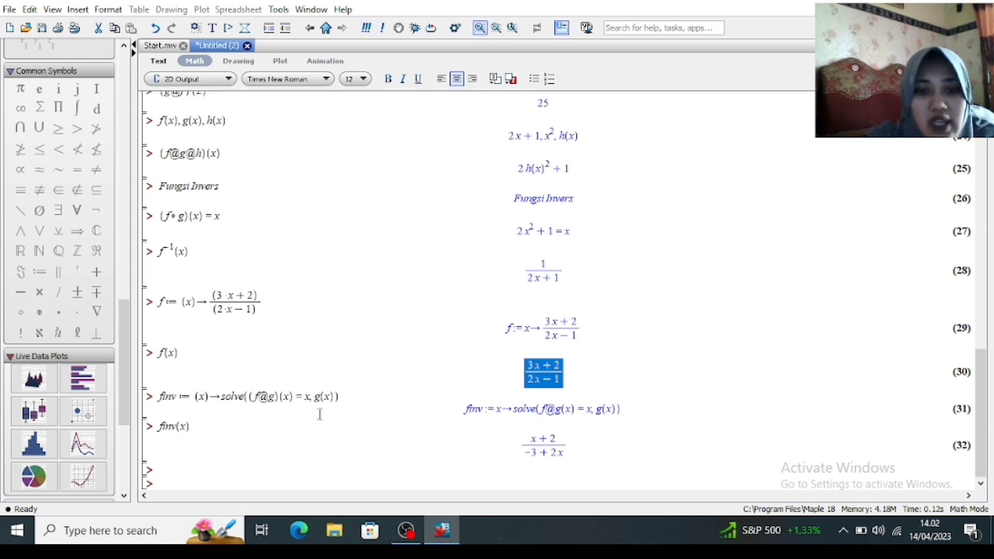
- Enter the composition (f@finv)(x) at the empty prompt after finv(x) and evaluate it
left_click(201, 472)
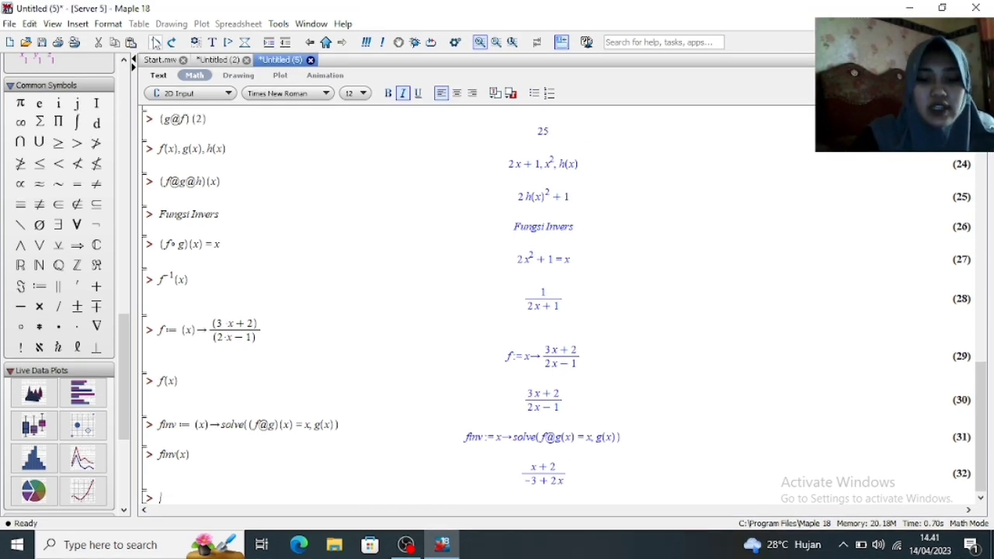
type("(f@")
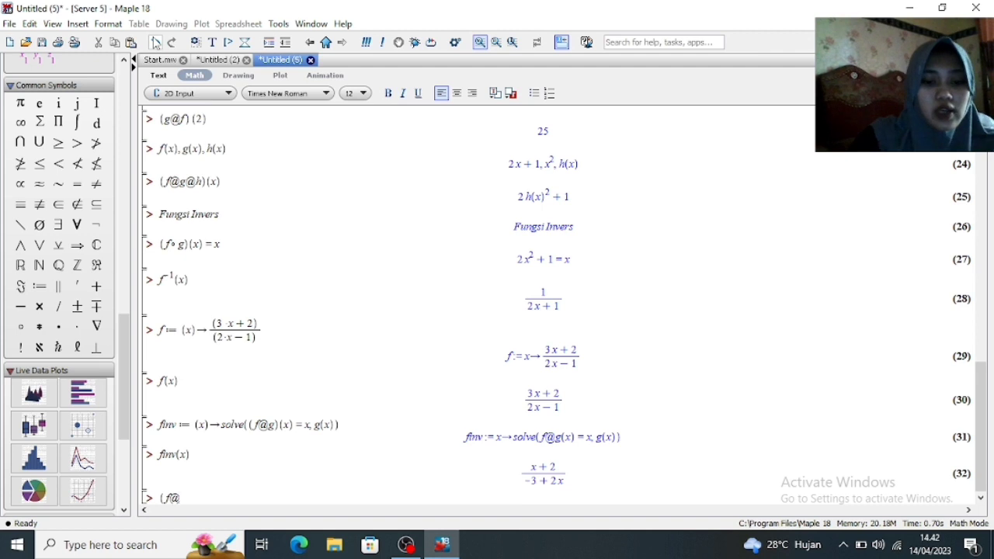
type("fin")
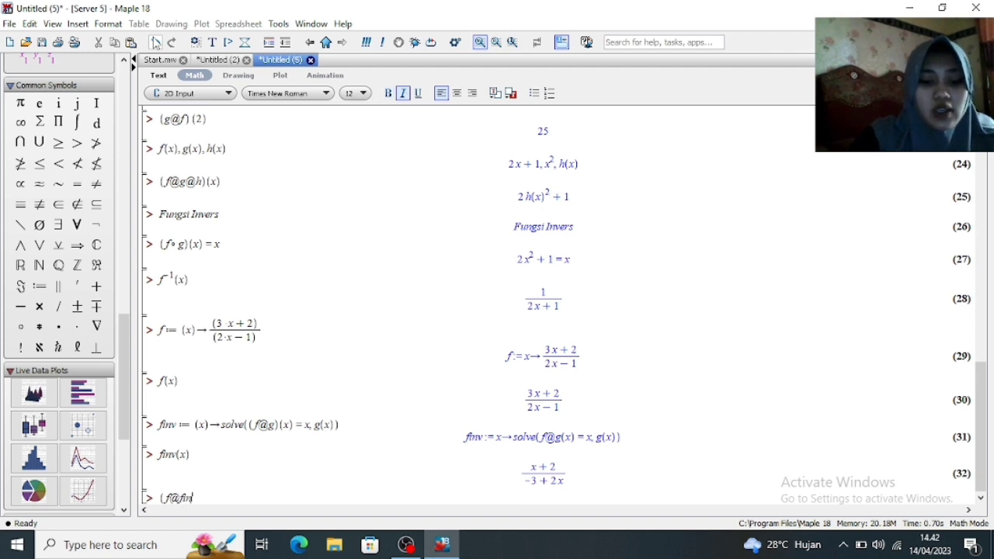
type("v")
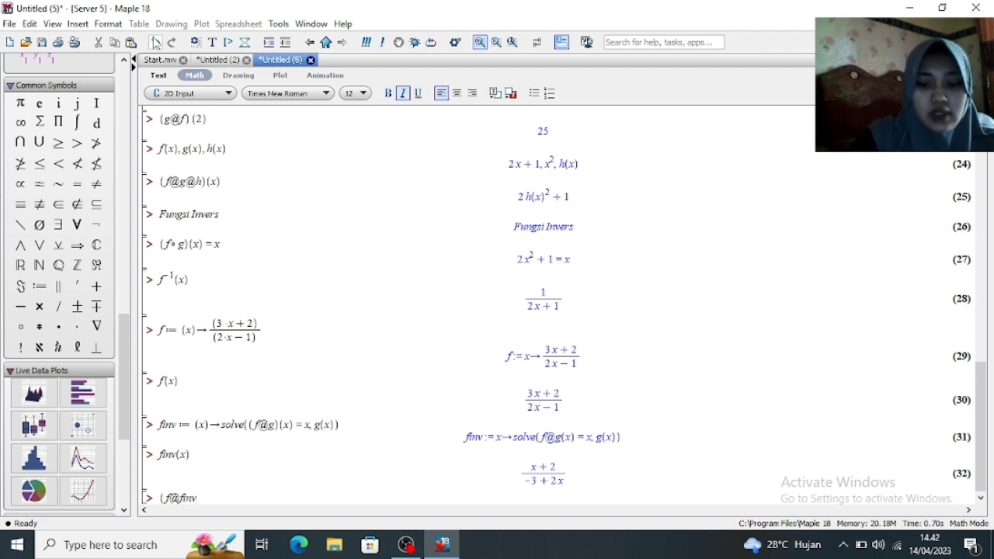
type(")(x0")
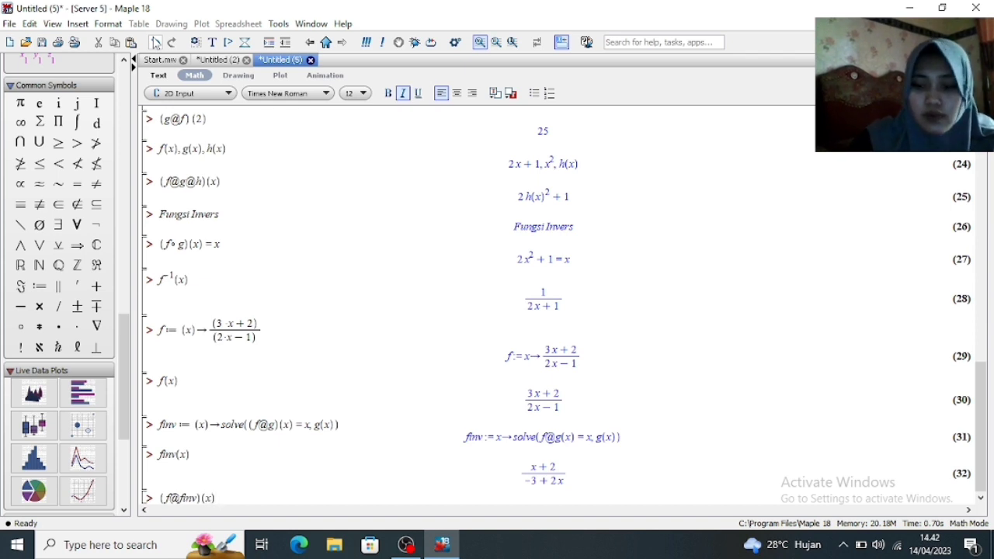
key("Return")
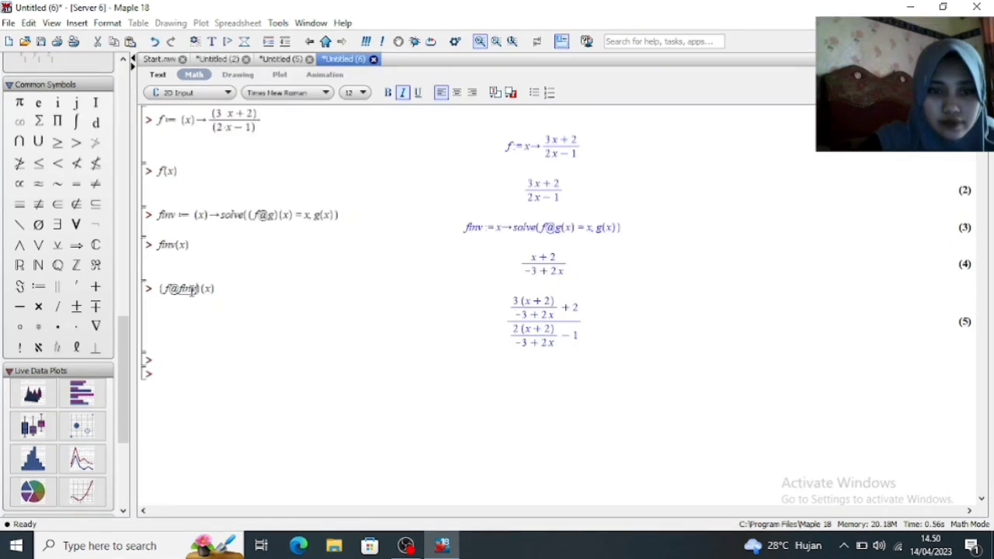
- Copy the (f@finv)(x) input to the last empty prompt and evaluate the copy
triple_click(177, 289)
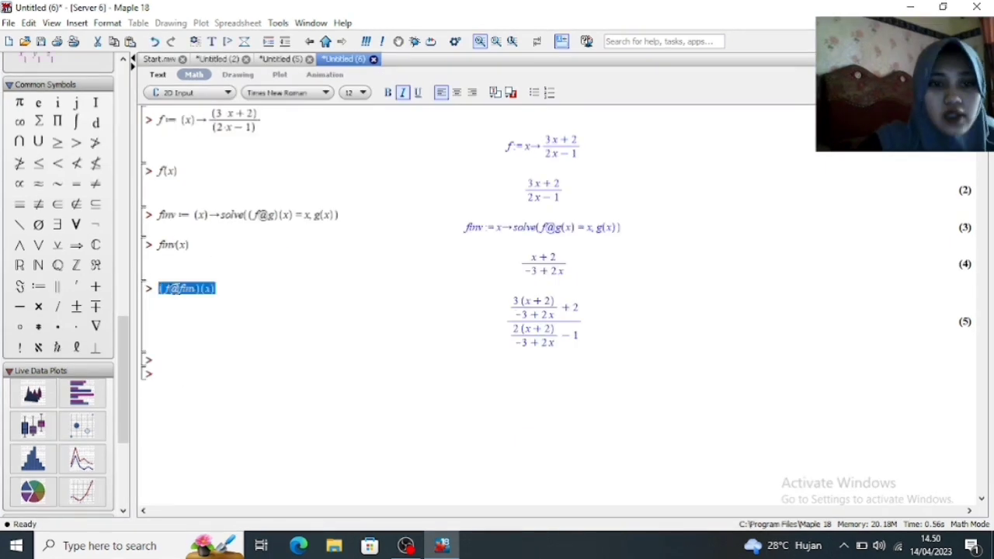
right_click(177, 289)
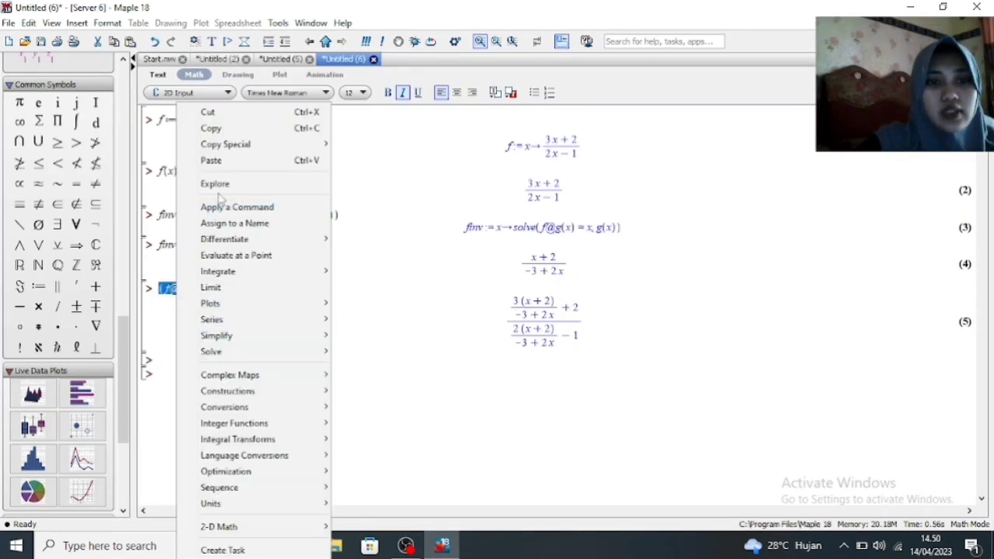
left_click(219, 129)
left_click(177, 375)
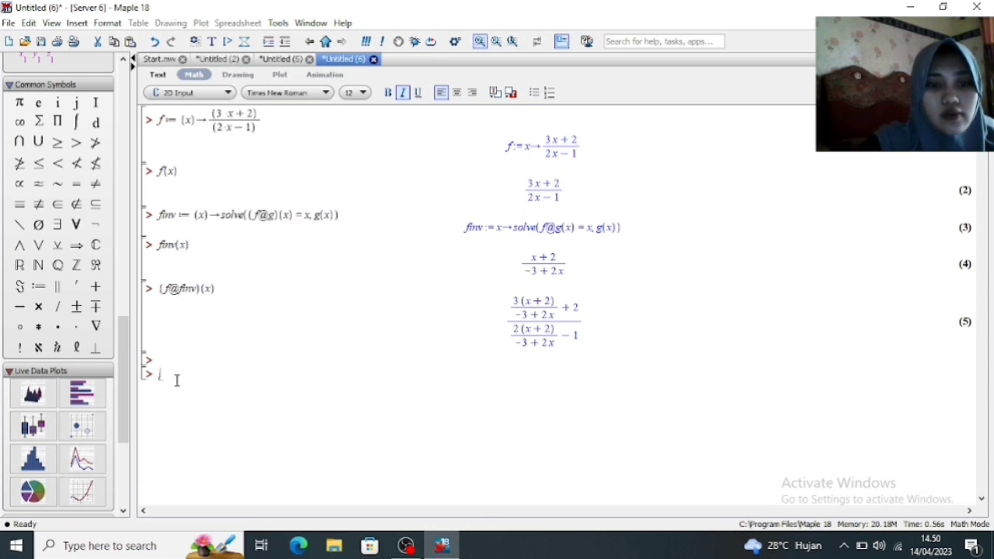
right_click(176, 382)
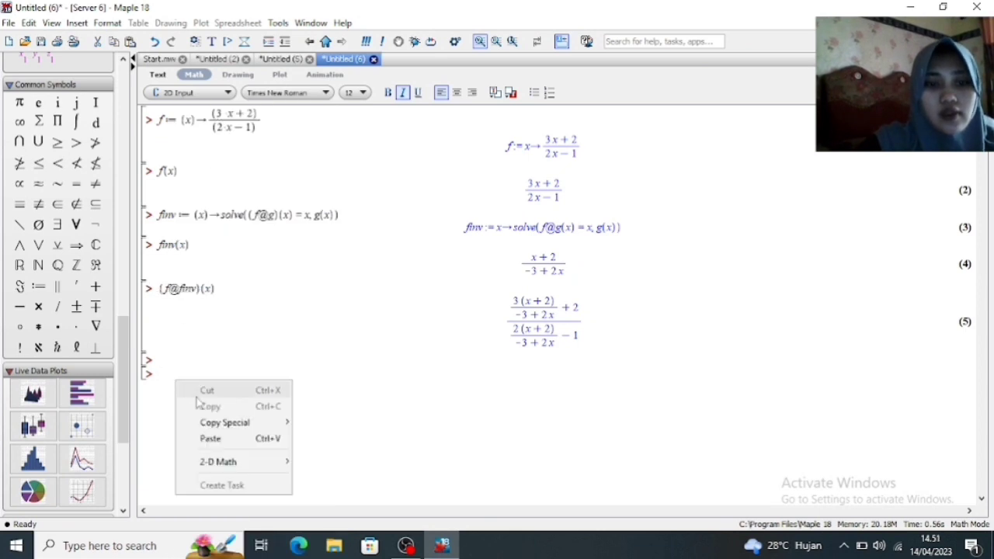
left_click(216, 439)
key("Return")
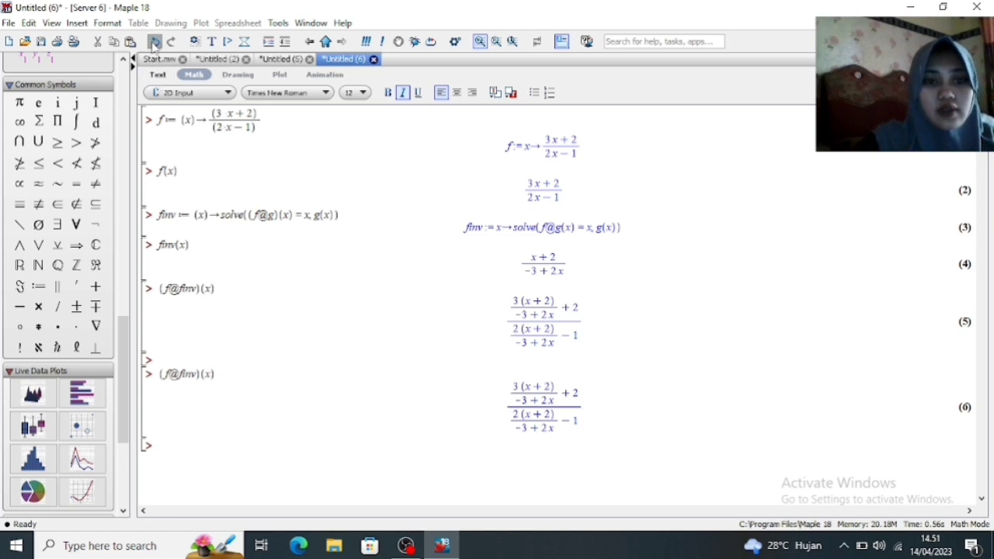
- Undo the evaluation of the copied composition, change its argument from x to 1 and evaluate (f@finv)(1)
left_click(156, 41)
left_click(211, 373)
key("BackSpace")
type("1")
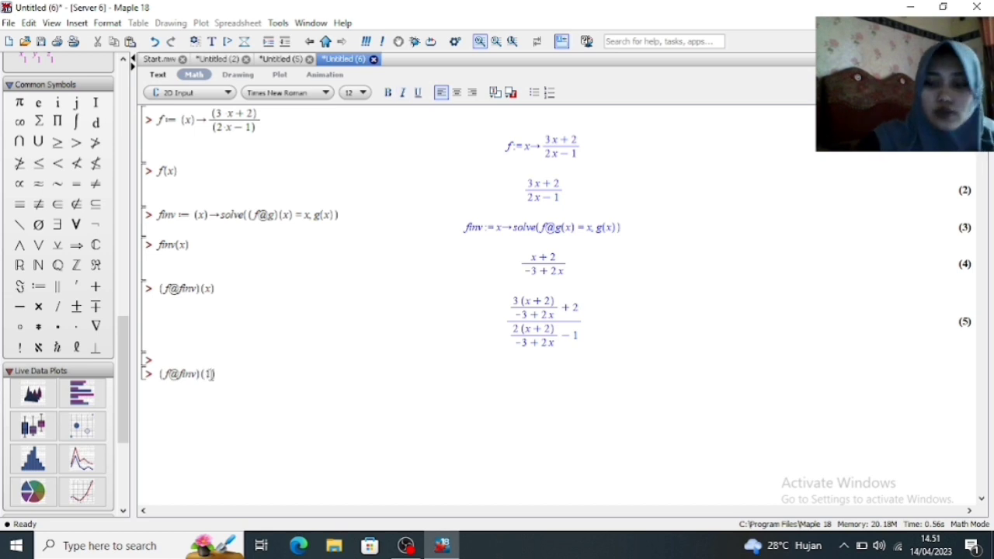
key("Return")
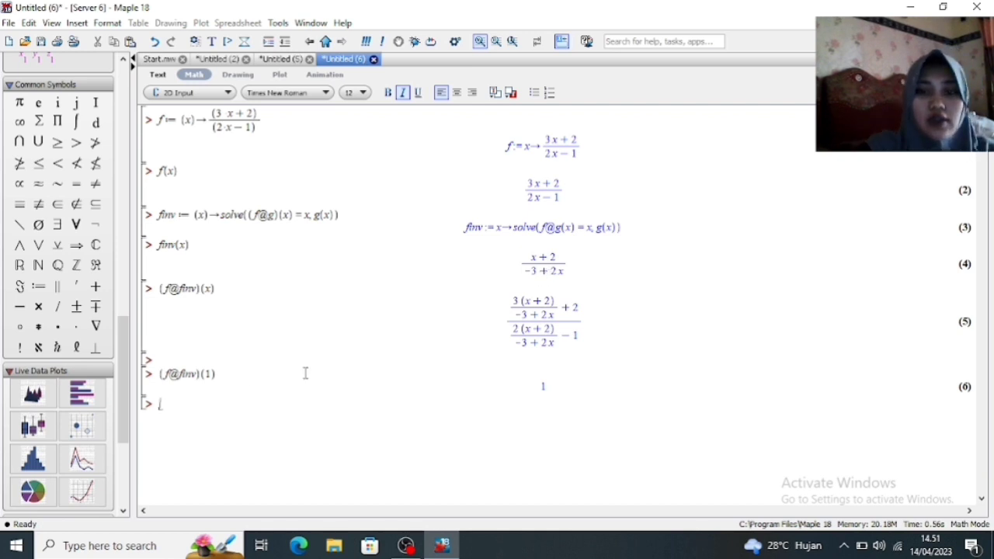
- Switch to the Untitled (5) worksheet and review it back up to the function arithmetic entries near its beginning
left_click(290, 62)
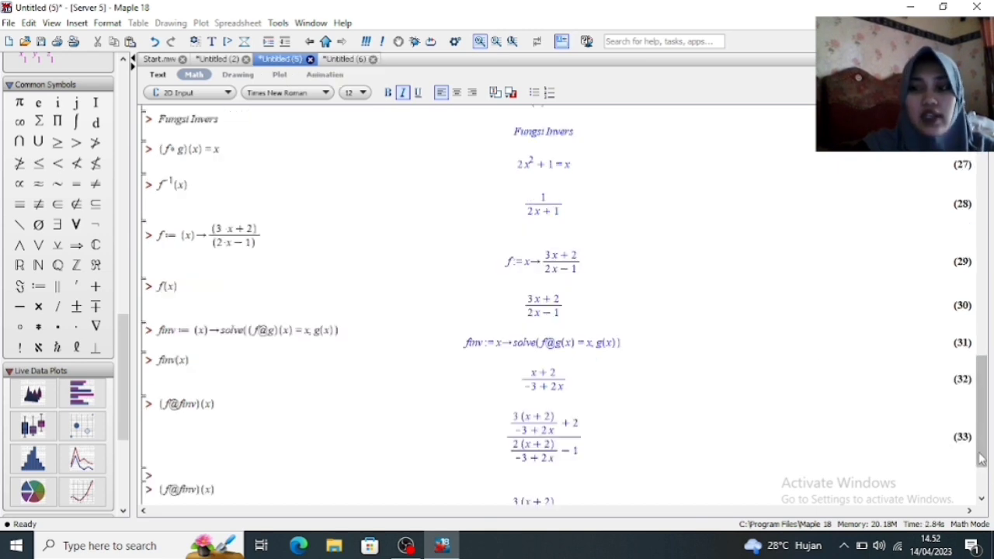
left_click_drag(980, 451, 926, 205)
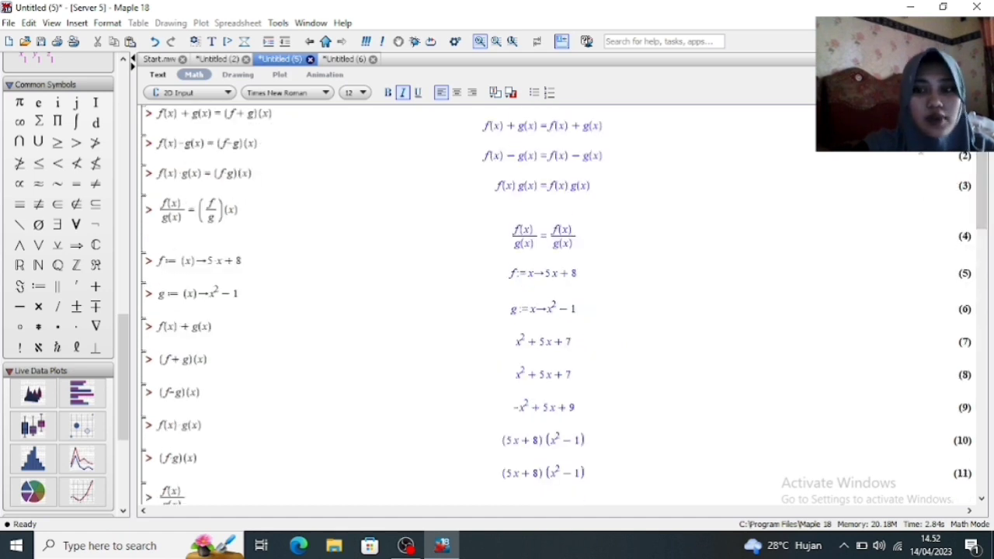